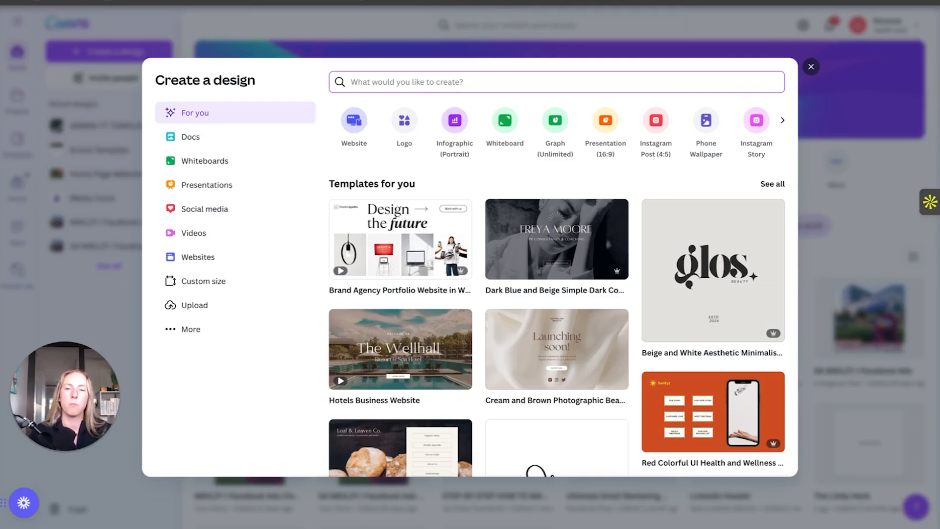
# Create a new custom-size design 600 px wide and 3390 px high.
pyautogui.click(202, 284)
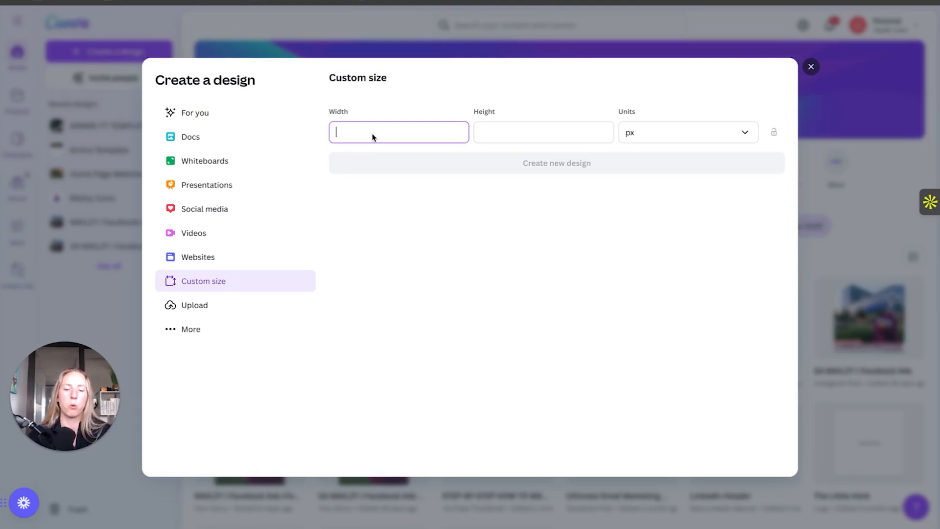
pyautogui.click(492, 132)
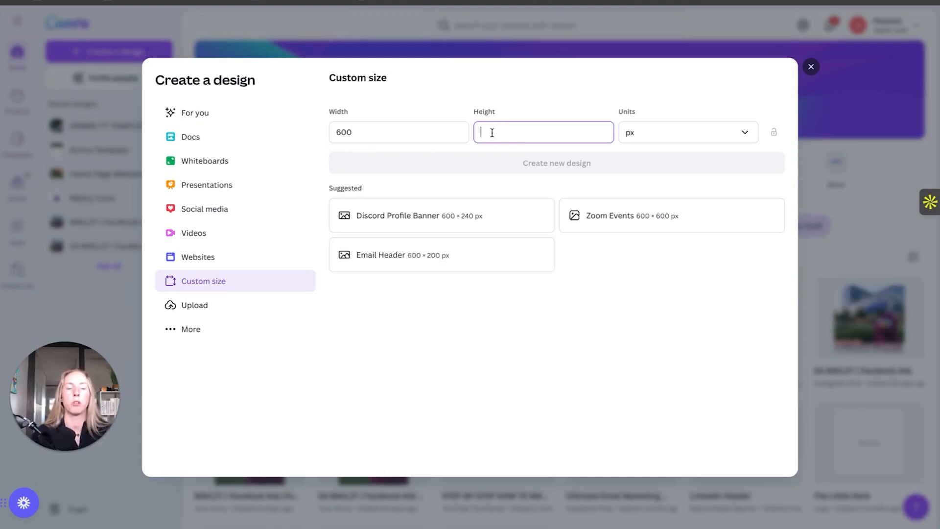
pyautogui.write('3390')
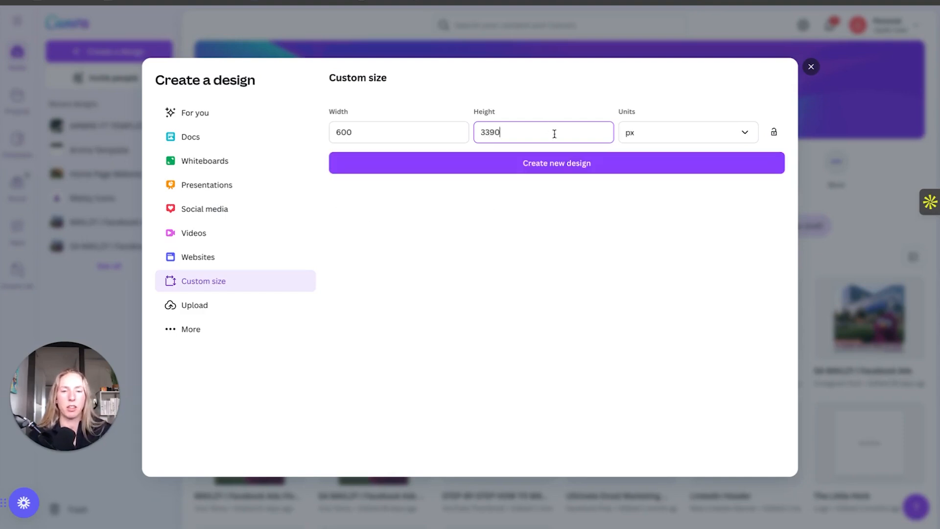
pyautogui.click(571, 164)
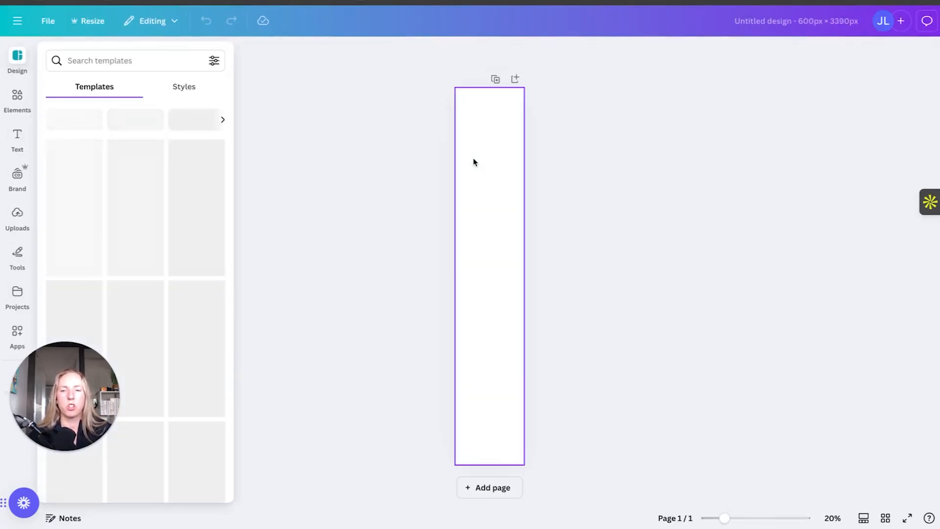
# Add the uploaded dark green starry-sky image to the blank page.
pyautogui.scroll(3, 488, 154)
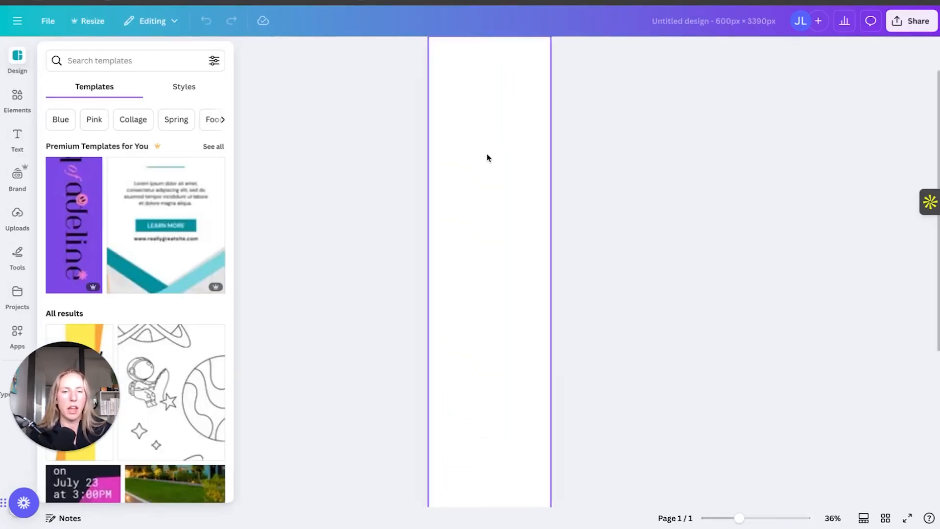
pyautogui.scroll(6, 487, 155)
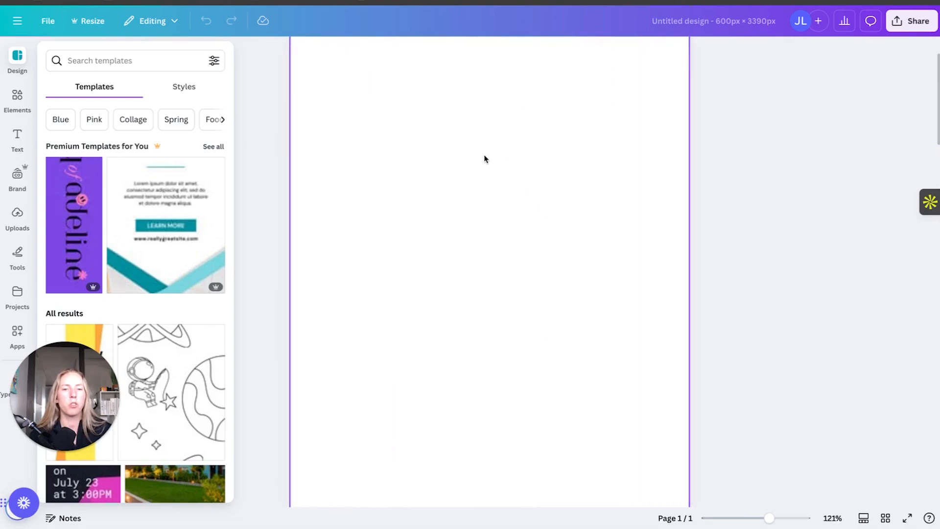
pyautogui.scroll(3, 485, 158)
pyautogui.scroll(-2, 603, 190)
pyautogui.scroll(1, 603, 191)
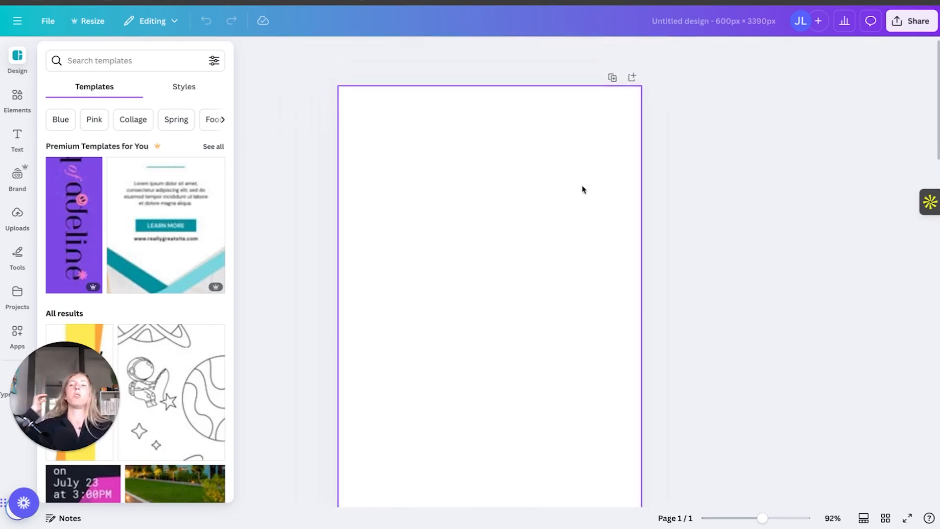
pyautogui.click(19, 217)
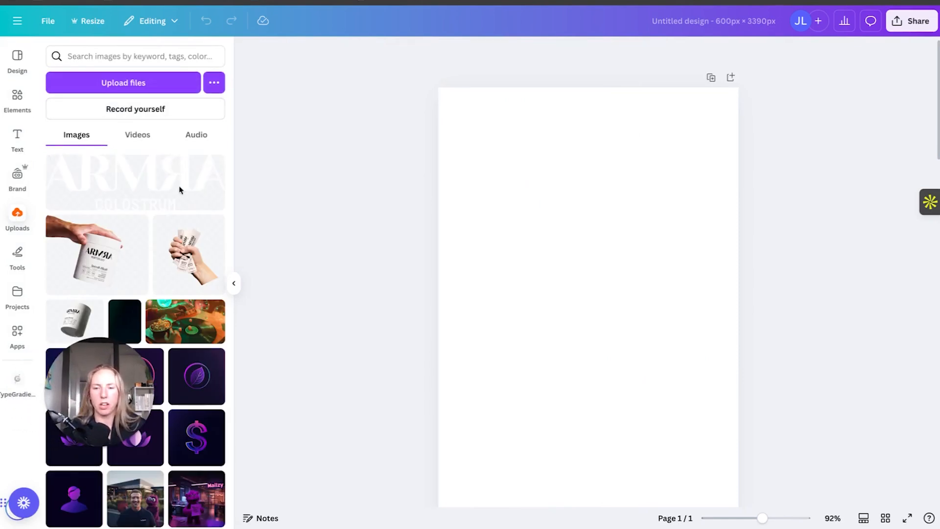
pyautogui.click(121, 313)
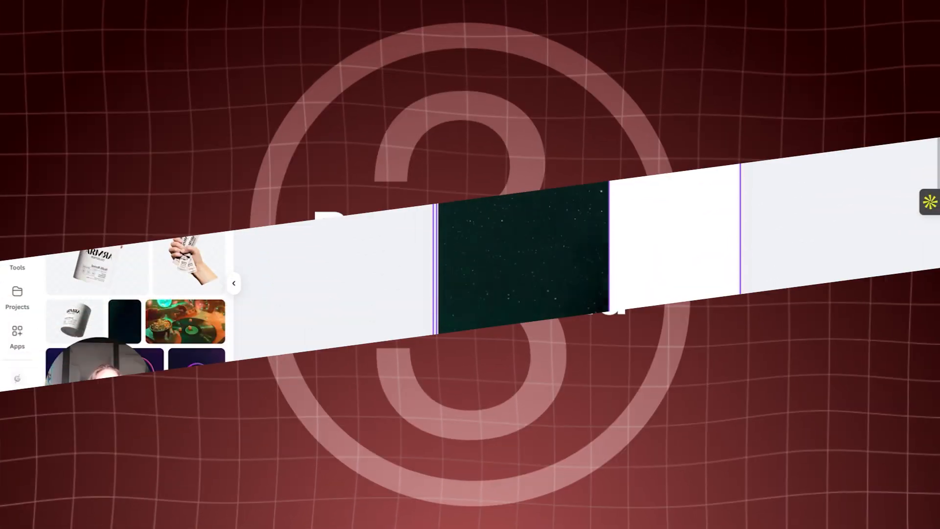
# Enlarge the starry-sky image until it spans the full page width as a background.
pyautogui.scroll(-2, 659, 403)
pyautogui.scroll(-4, 659, 403)
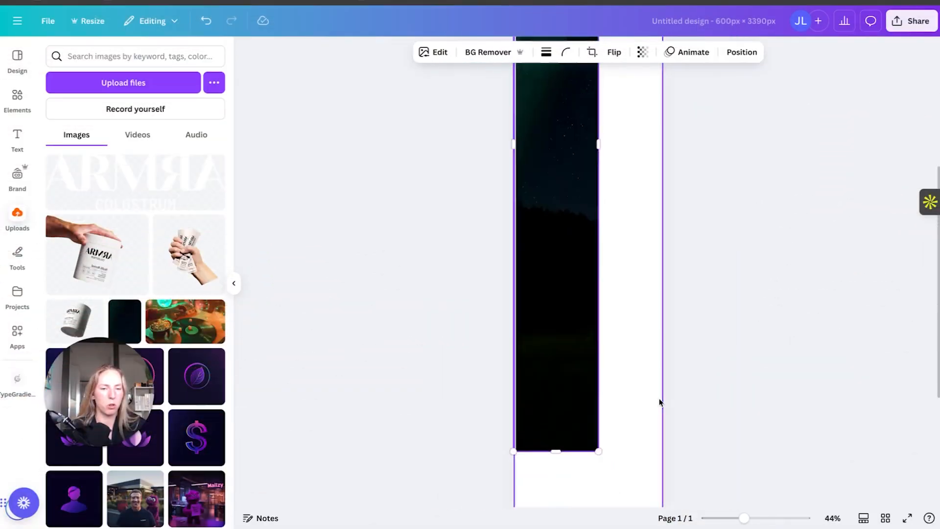
pyautogui.moveTo(595, 416); pyautogui.dragTo(669, 438)
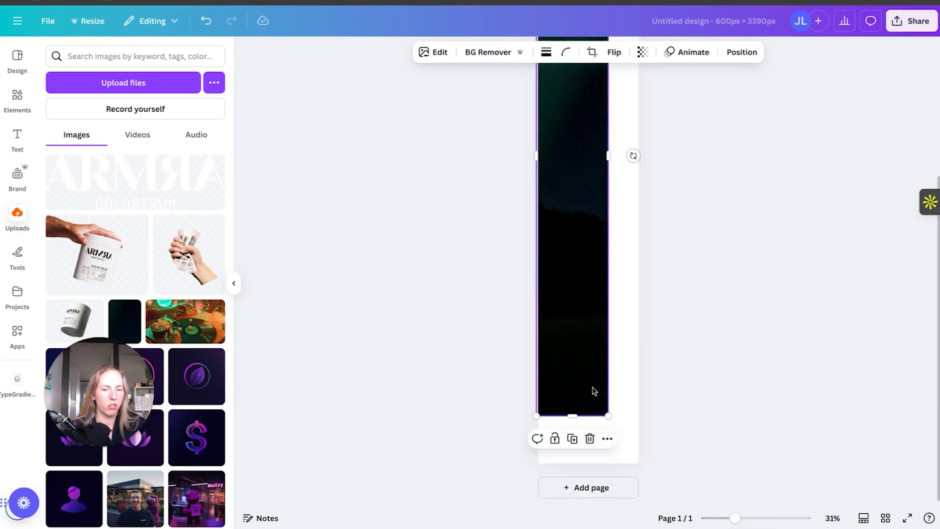
pyautogui.moveTo(608, 415); pyautogui.dragTo(644, 457)
pyautogui.scroll(3, 640, 390)
pyautogui.moveTo(612, 111); pyautogui.dragTo(638, 114)
pyautogui.click(678, 149)
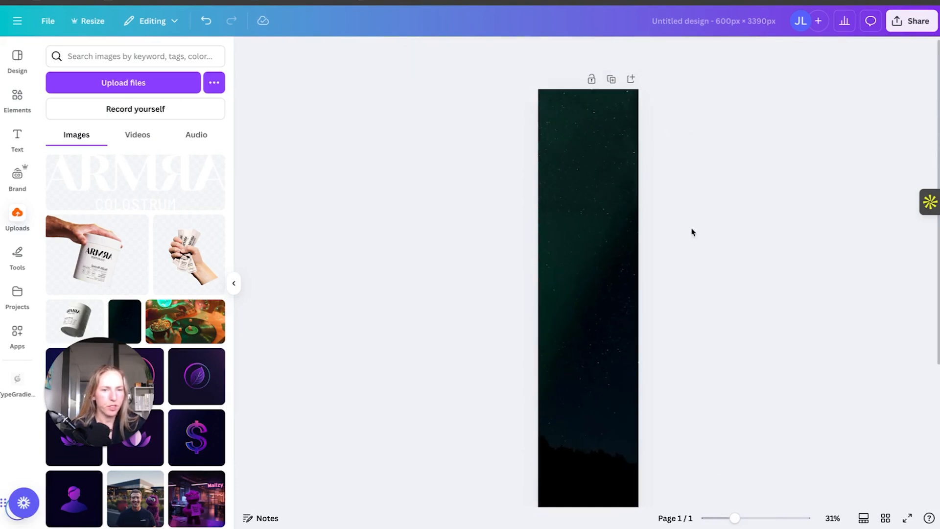
# Shift the background image downward within its crop frame so its upper sky portion shows at the page top.
pyautogui.scroll(-3, 690, 225)
pyautogui.doubleClick(619, 180)
pyautogui.moveTo(620, 180); pyautogui.dragTo(617, 279)
pyautogui.click(669, 221)
pyautogui.scroll(3, 670, 221)
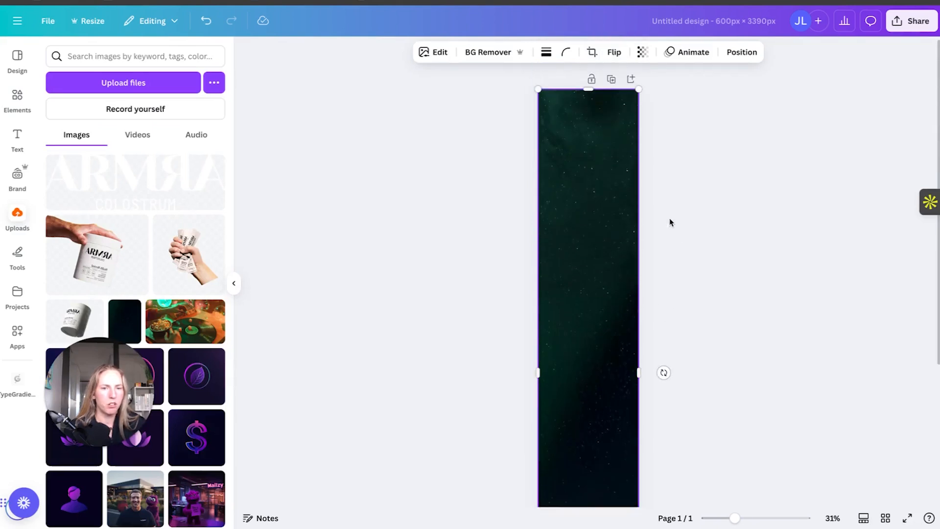
pyautogui.scroll(4, 638, 157)
pyautogui.scroll(-2, 637, 157)
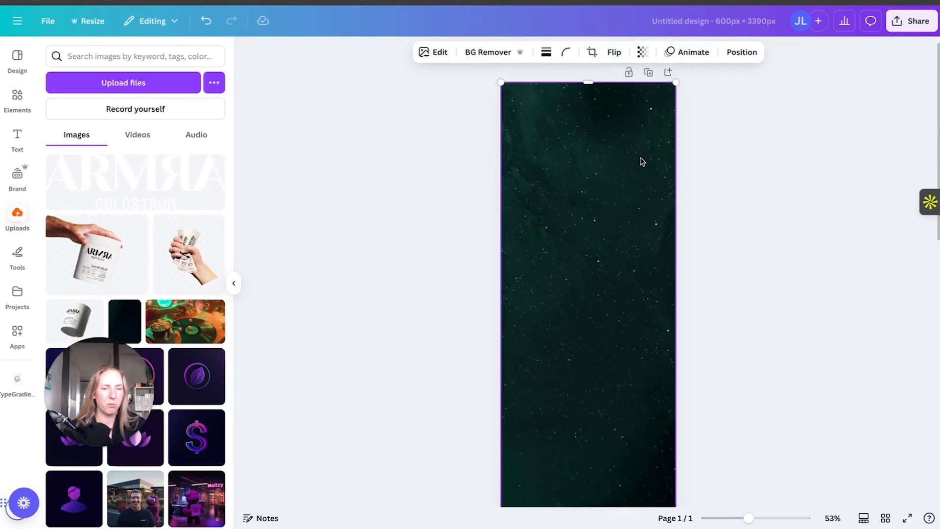
pyautogui.click(711, 176)
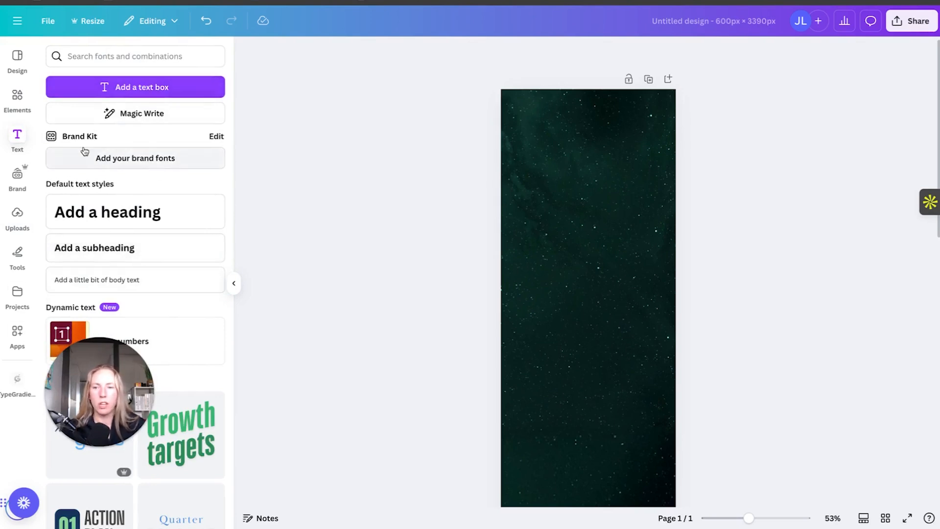
# Examine the brand kit's font upload option and the list of uploaded fonts.
pyautogui.click(120, 162)
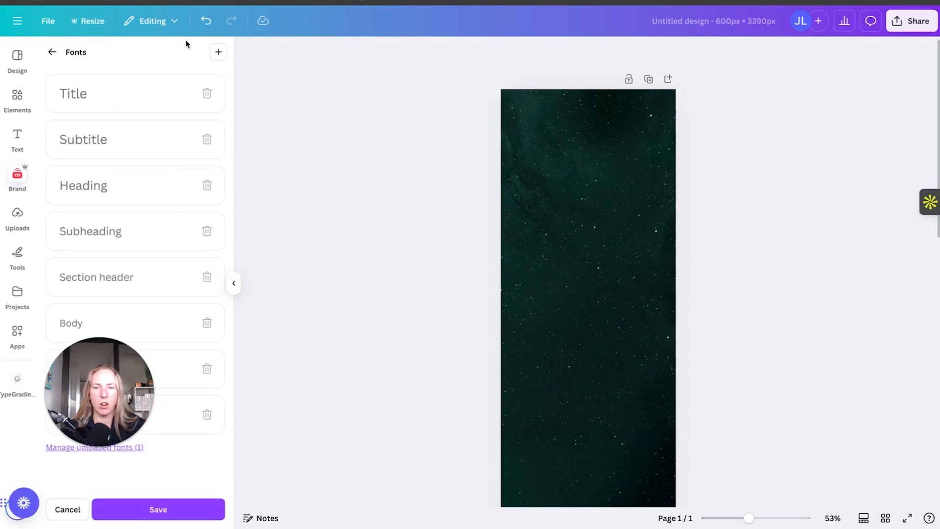
pyautogui.click(216, 52)
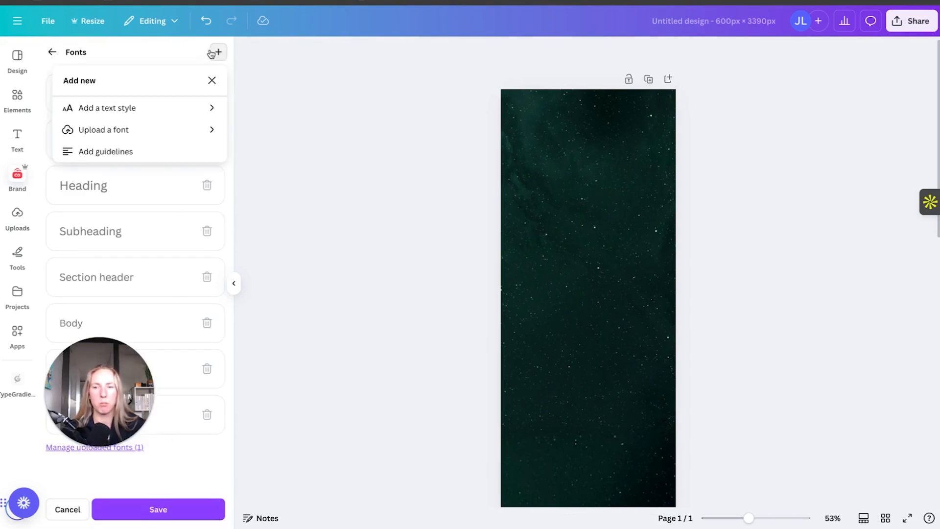
pyautogui.click(98, 128)
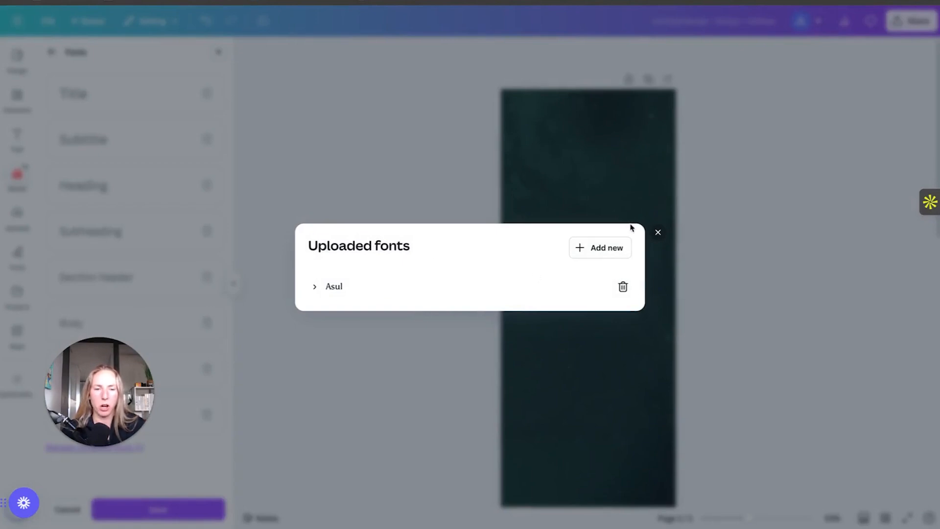
pyautogui.click(656, 233)
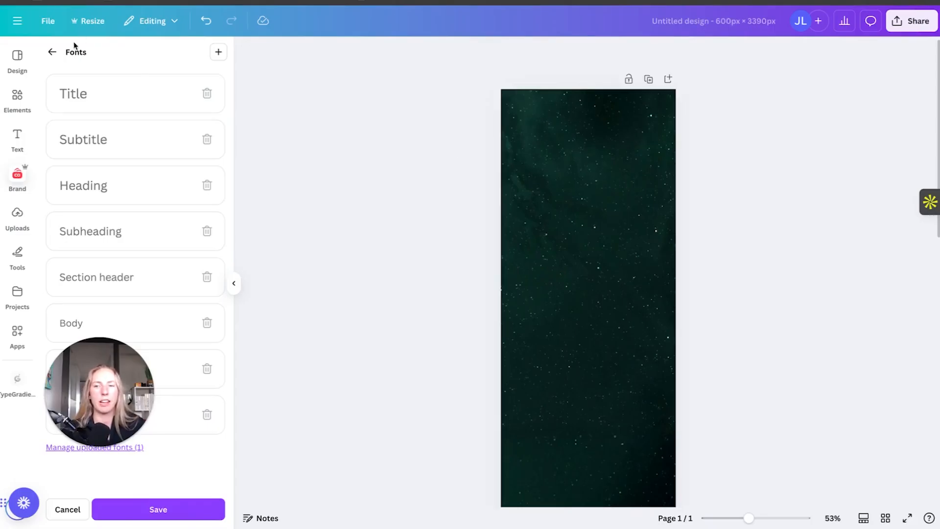
pyautogui.click(52, 52)
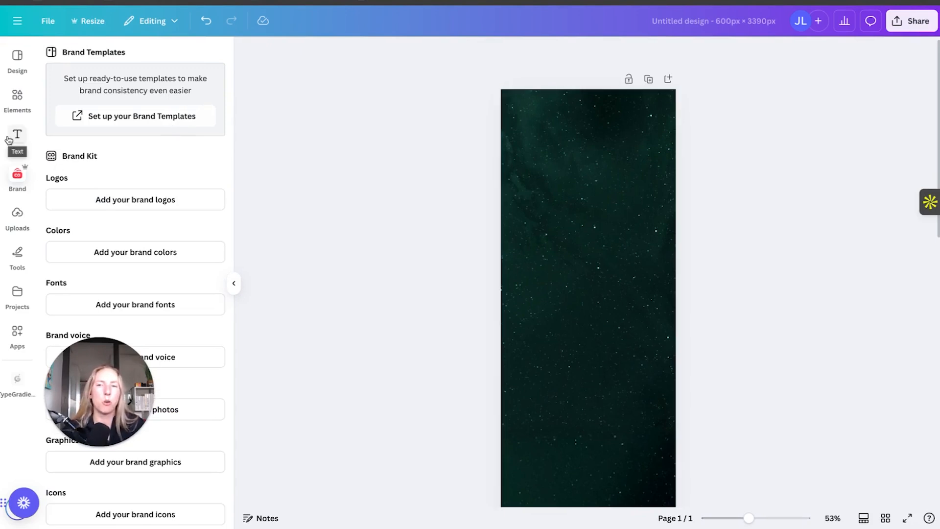
# Switch to the ARMRA YT TEMPLATE design and add a blank page below the finished email layout.
pyautogui.click(506, 148)
pyautogui.click(478, 169)
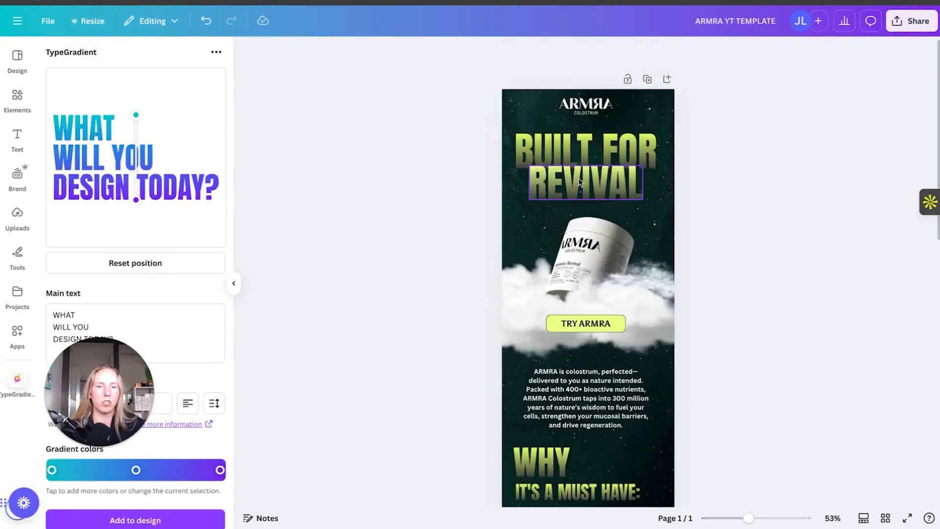
pyautogui.scroll(-4, 630, 162)
pyautogui.scroll(-5, 630, 162)
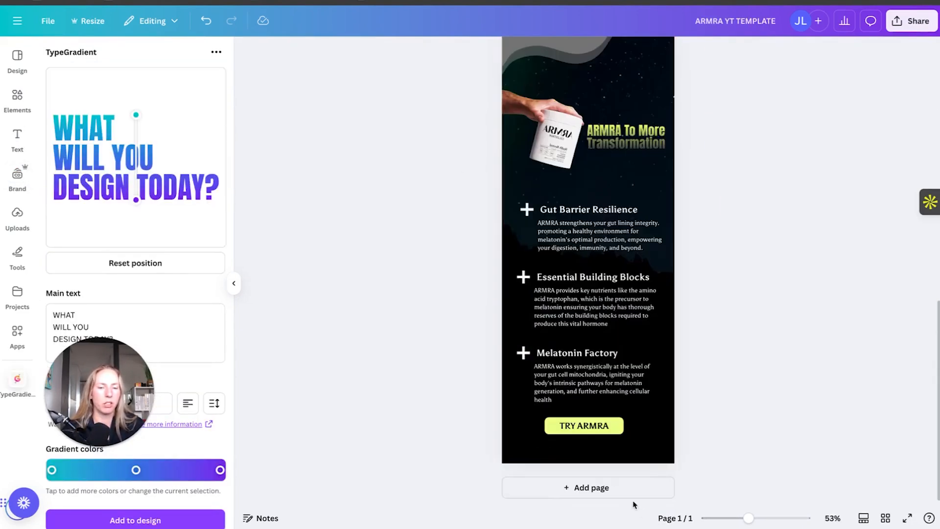
pyautogui.click(587, 487)
# Place the uploaded dark green starry-sky image on blank page 2.
pyautogui.scroll(10, 653, 294)
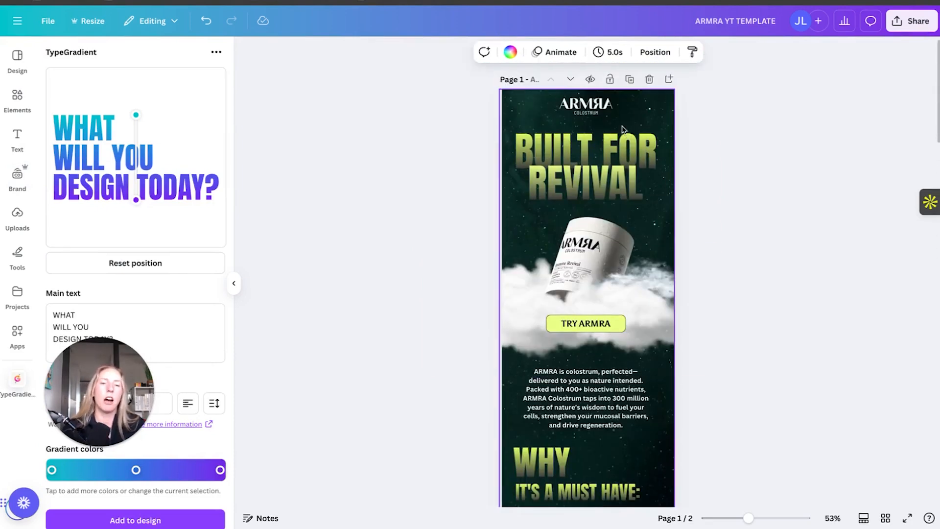
pyautogui.scroll(-10, 626, 167)
pyautogui.scroll(-2, 630, 172)
pyautogui.click(18, 213)
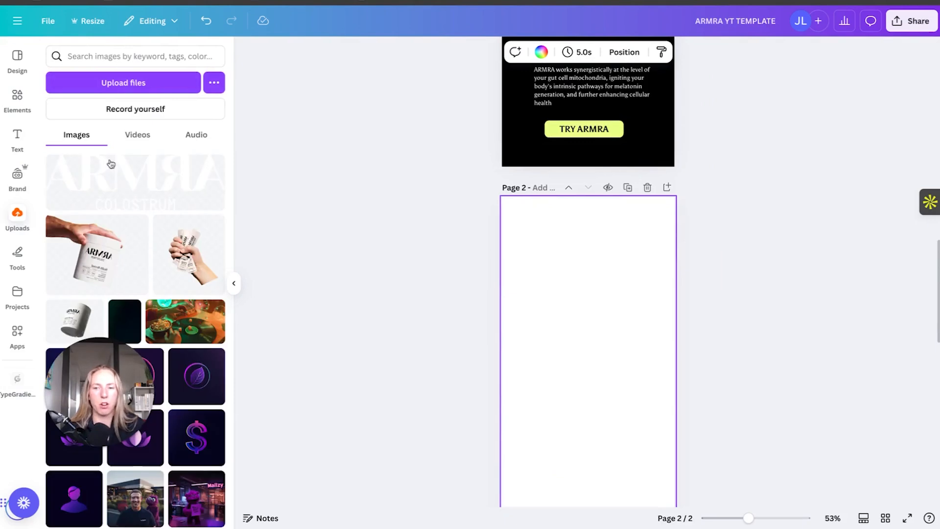
pyautogui.scroll(-1, 112, 163)
pyautogui.moveTo(122, 301); pyautogui.dragTo(550, 251)
# Enlarge the starry-sky image on page 2 until it covers the whole page.
pyautogui.scroll(-5, 637, 455)
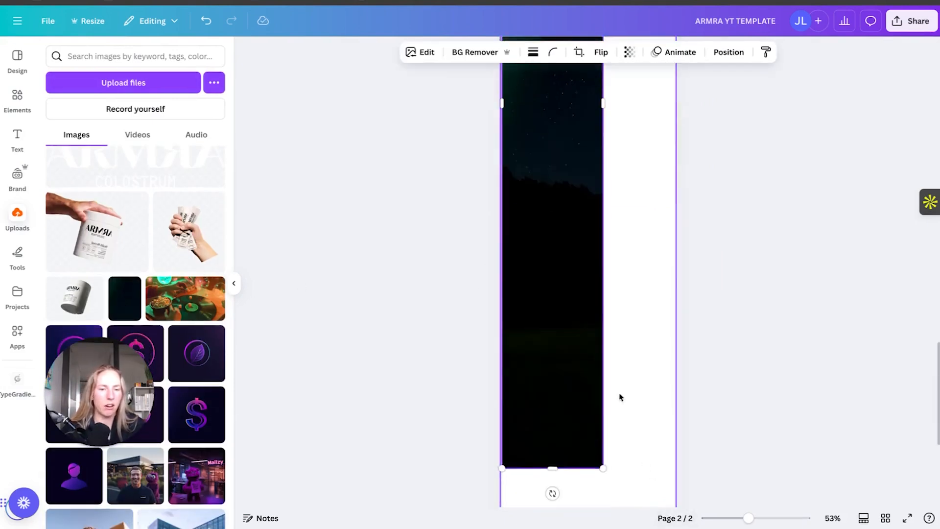
pyautogui.scroll(-5, 619, 397)
pyautogui.keyDown('ctrl'); pyautogui.scroll(-2, 618, 296); pyautogui.keyUp('ctrl')
pyautogui.moveTo(600, 286); pyautogui.dragTo(685, 465)
pyautogui.moveTo(619, 376); pyautogui.dragTo(659, 375)
pyautogui.scroll(3, 624, 377)
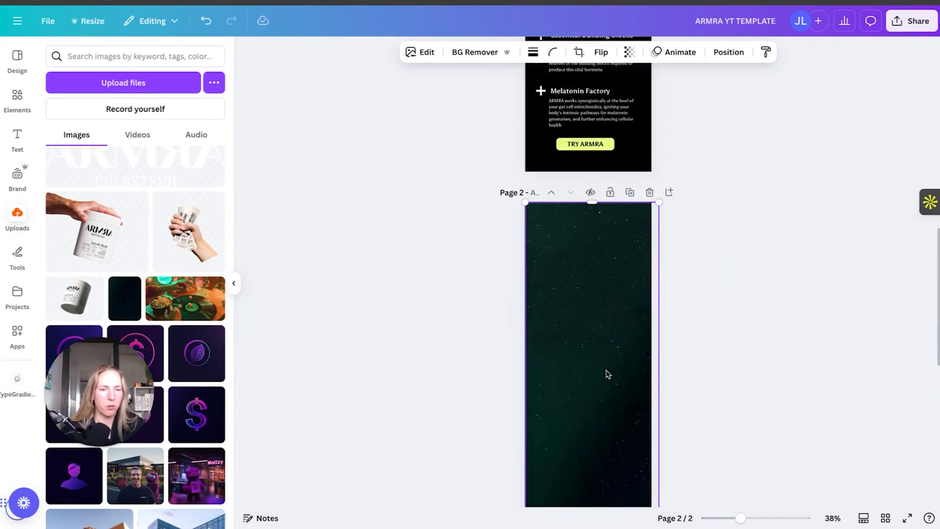
# Shift page 2's background image downward within its crop frame to show more of the upper sky.
pyautogui.doubleClick(604, 289)
pyautogui.moveTo(607, 277); pyautogui.dragTo(615, 392)
pyautogui.click(795, 265)
pyautogui.doubleClick(607, 283)
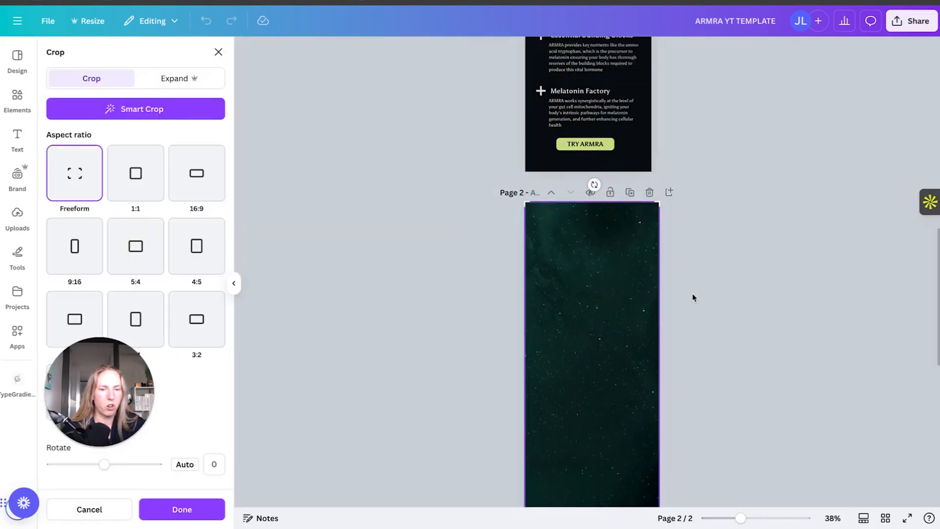
pyautogui.click(688, 306)
# Place the white ARMRA Colostrum logo small and centred near the top of page 2.
pyautogui.scroll(3, 654, 265)
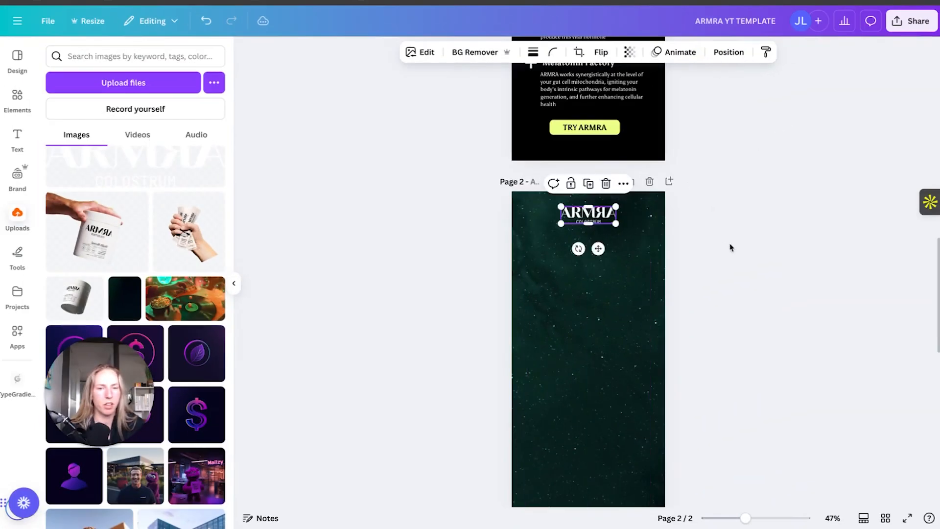
pyautogui.click(607, 259)
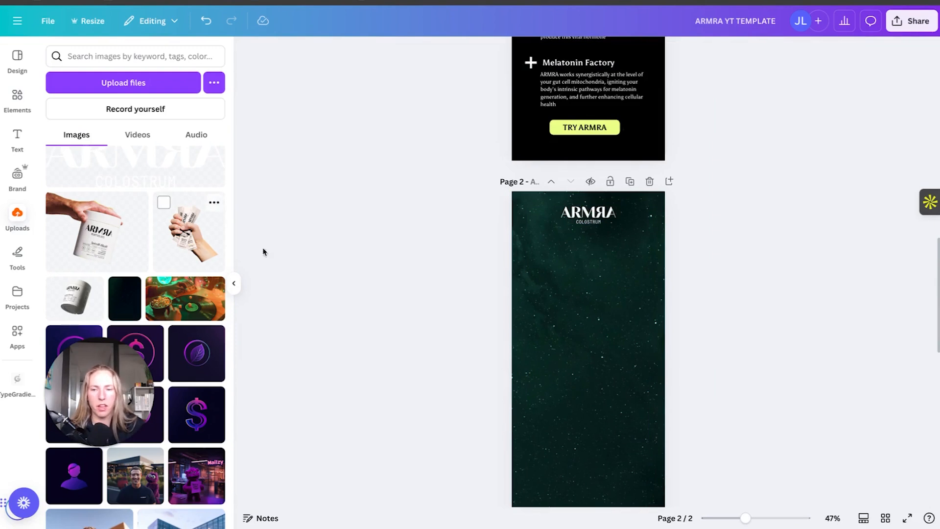
# Review page 1's headline styling and add a default heading text box to page 2.
pyautogui.scroll(1, 615, 188)
pyautogui.scroll(-3, 626, 228)
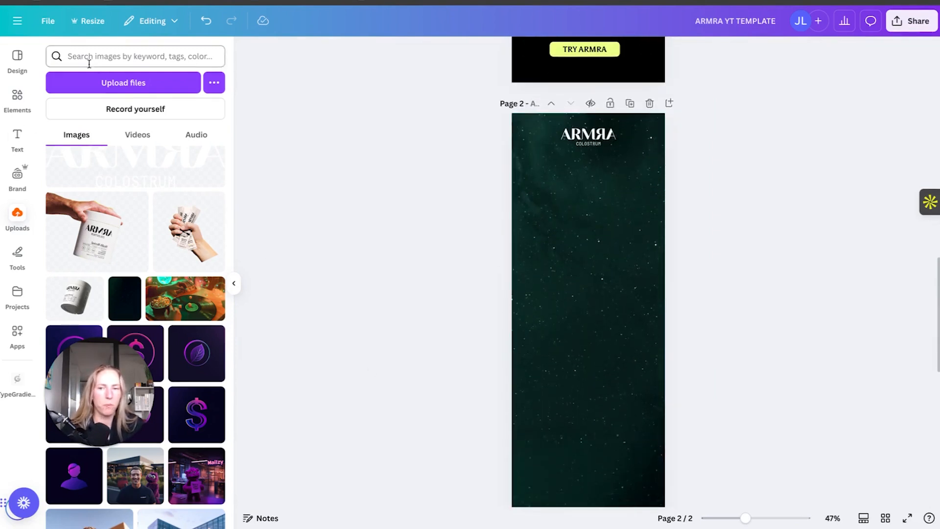
pyautogui.click(17, 137)
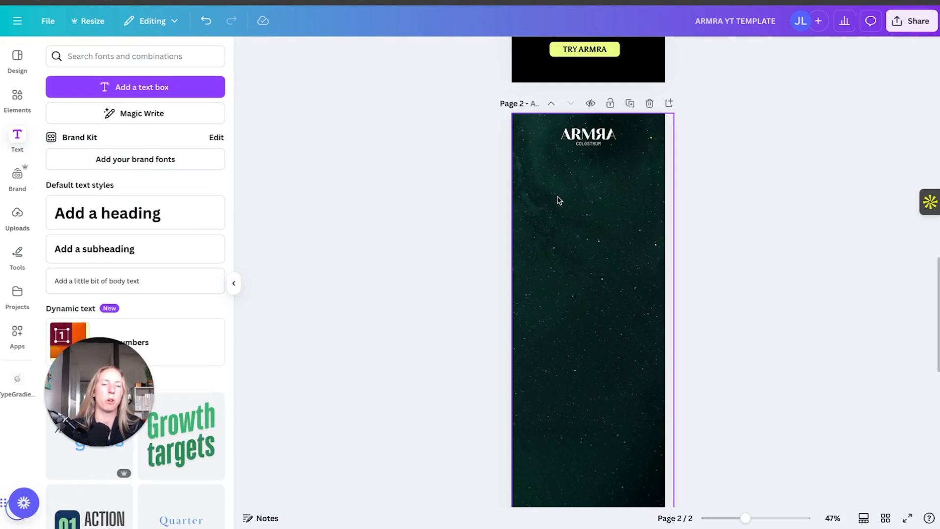
pyautogui.scroll(10, 561, 198)
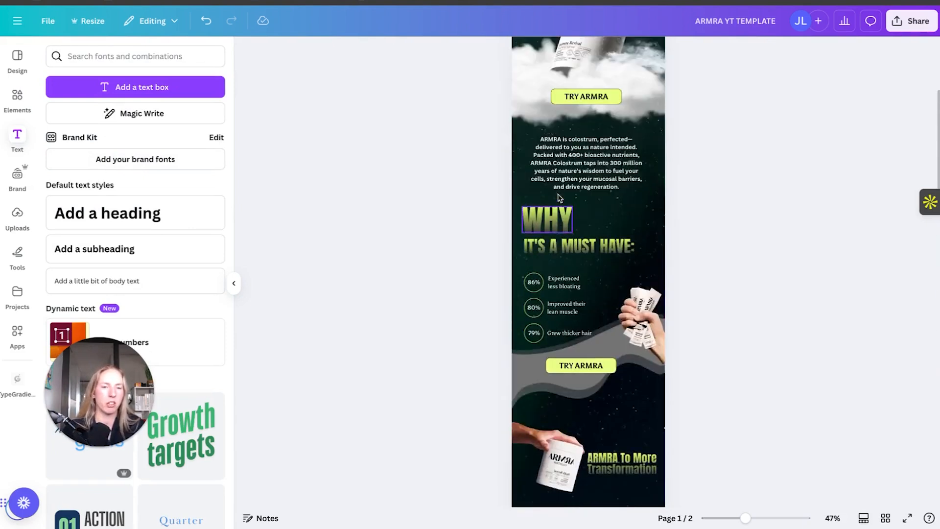
pyautogui.click(560, 198)
pyautogui.scroll(-10, 577, 210)
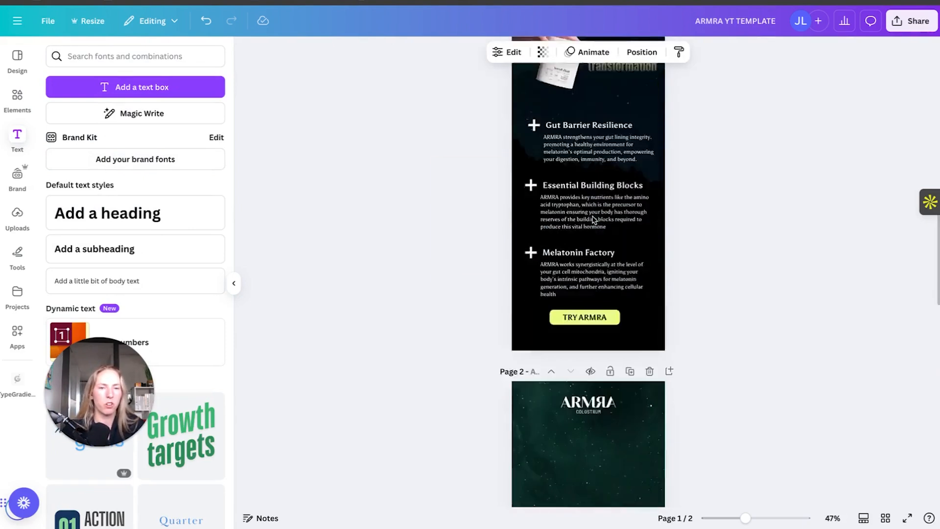
pyautogui.scroll(1, 593, 219)
pyautogui.click(565, 213)
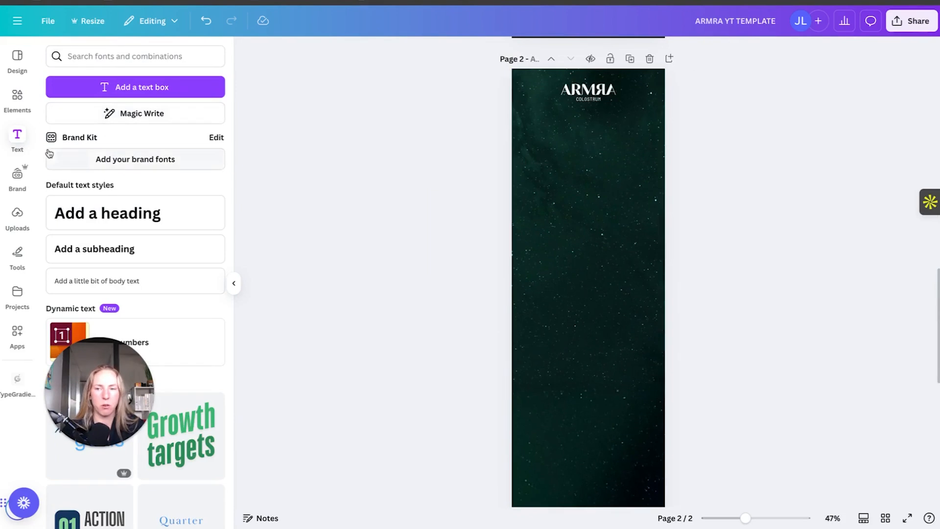
pyautogui.click(130, 211)
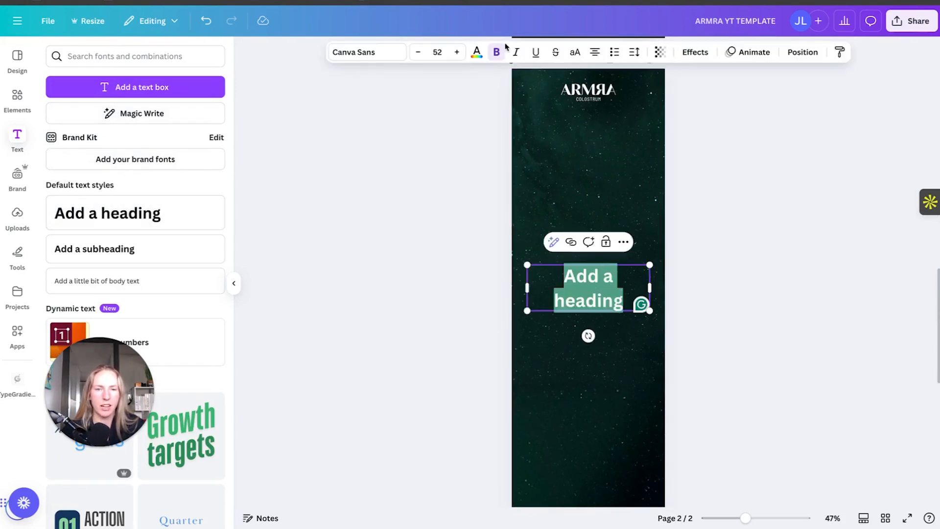
# Set page 2's heading to the Asul font with the text BUILT FOR, enlarged and centred below the logo.
pyautogui.click(338, 59)
pyautogui.click(82, 179)
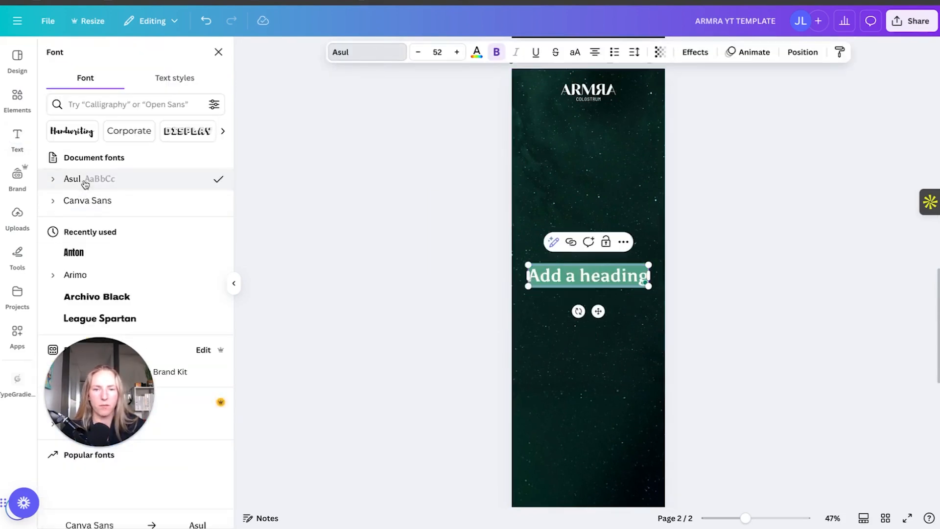
pyautogui.write('BUILT FOR')
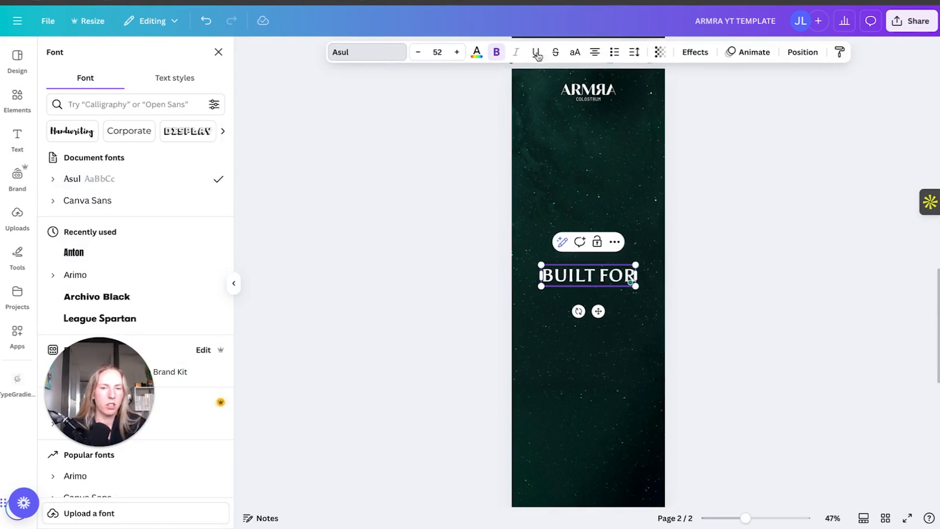
pyautogui.click(773, 282)
pyautogui.moveTo(635, 264); pyautogui.dragTo(612, 126)
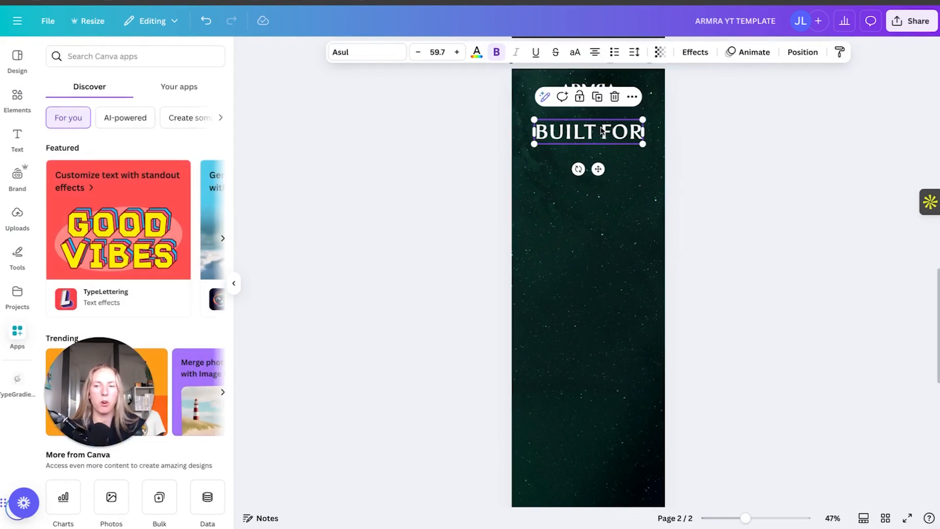
# Search the available apps for gradient and open the TypeGradient app.
pyautogui.click(126, 55)
pyautogui.write('gradient')
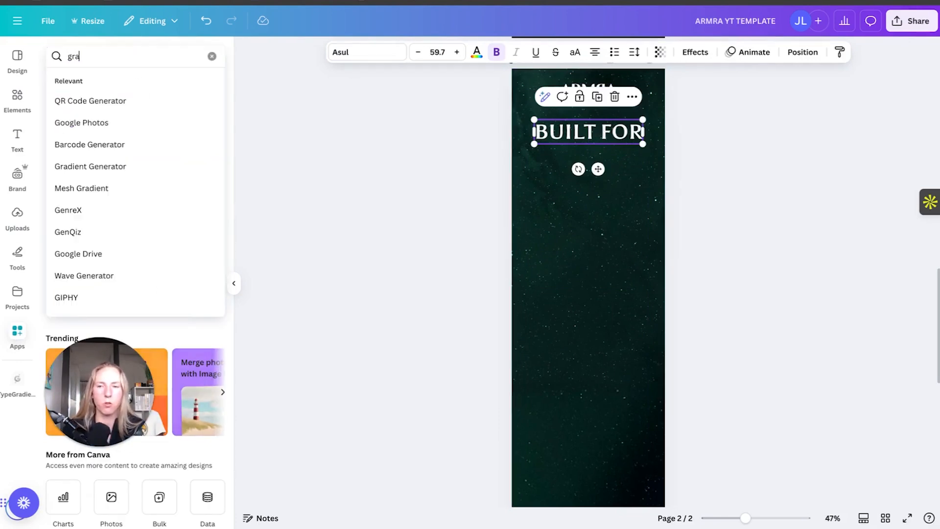
pyautogui.press('Return')
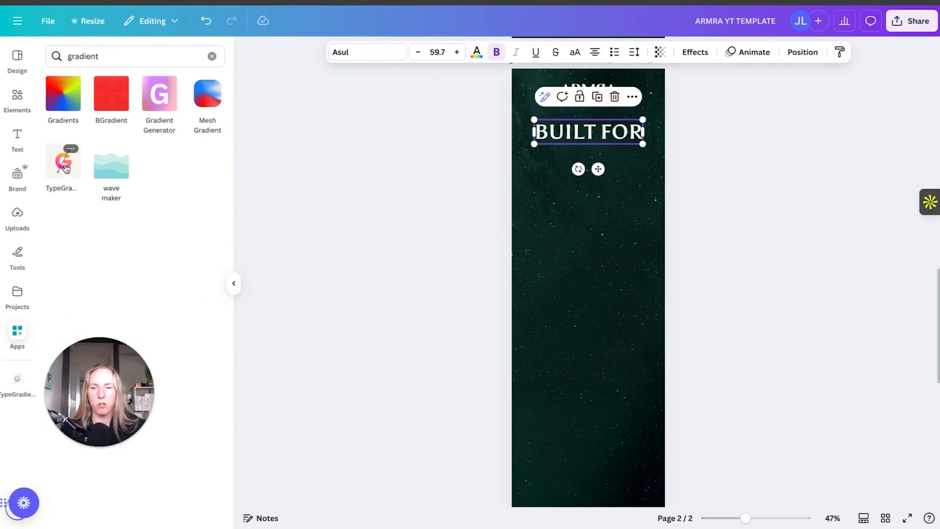
pyautogui.click(20, 381)
pyautogui.scroll(-1, 147, 191)
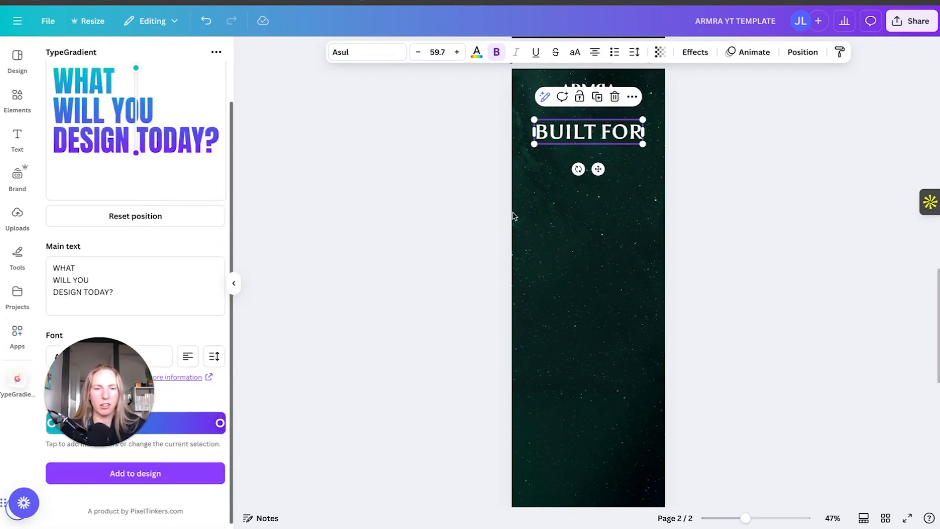
# Transfer the BUILT FOR wording into TypeGradient's main text and delete the plain heading from page 2.
pyautogui.doubleClick(576, 139)
pyautogui.hotkey('ctrl', 'c')
pyautogui.press('BackSpace')
pyautogui.click(735, 246)
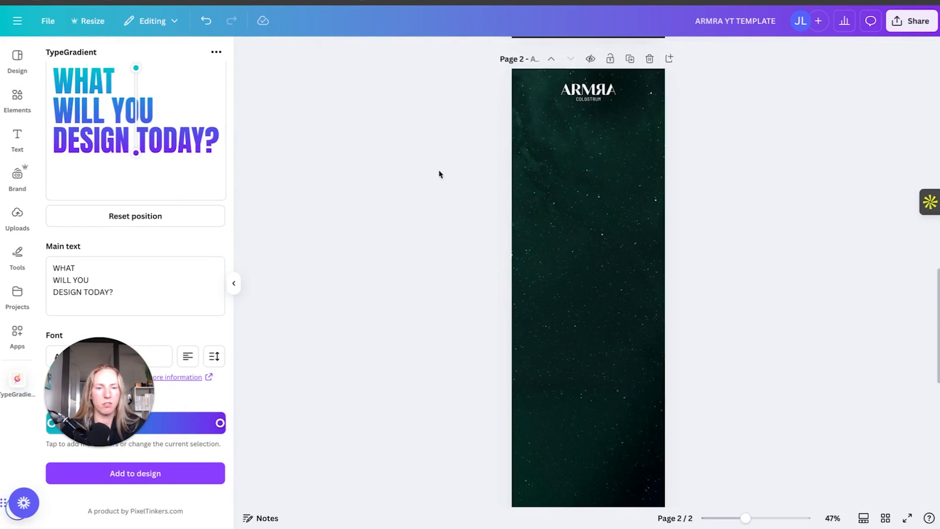
pyautogui.click(93, 270)
pyautogui.hotkey('ctrl', 'a')
pyautogui.hotkey('ctrl', 'v')
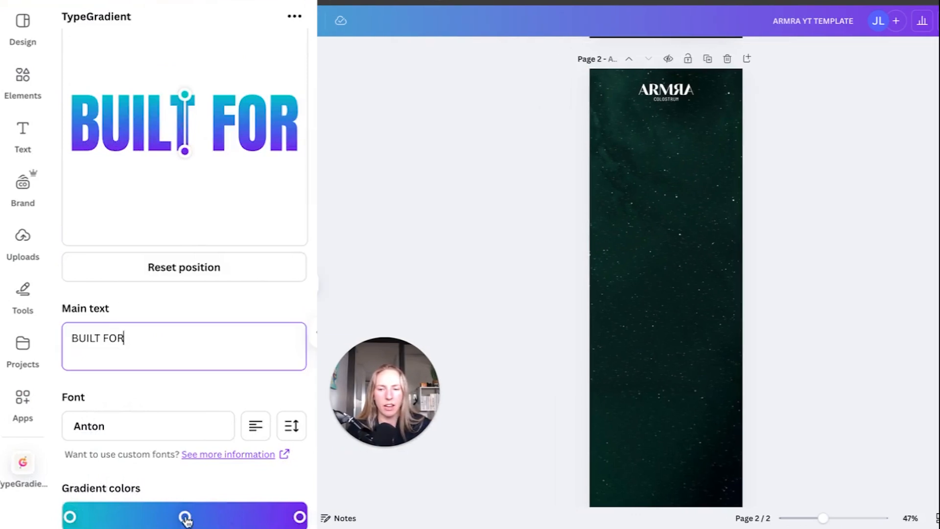
# Remove the middle colour from the text gradient.
pyautogui.rightClick(186, 520)
pyautogui.press('Escape')
pyautogui.click(184, 465)
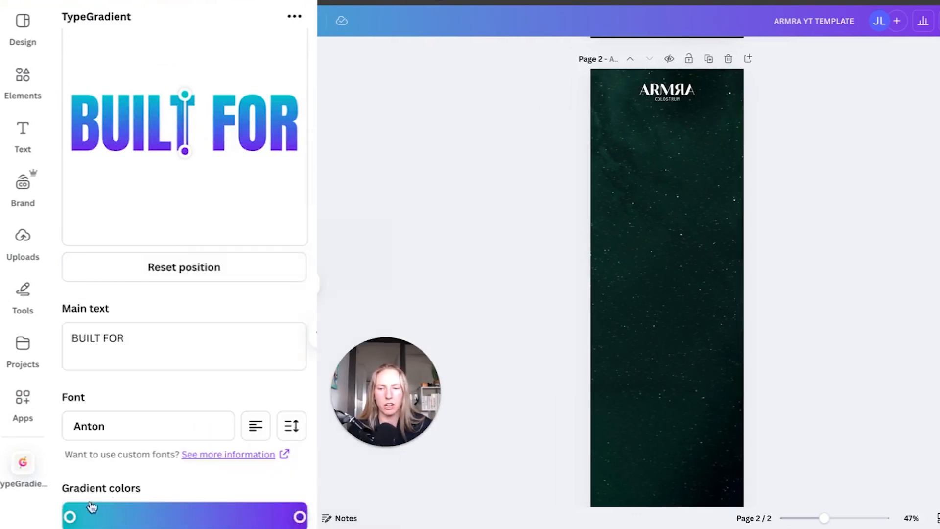
# Set the gradient's first colour to bright lime green #c0ff0b.
pyautogui.click(66, 519)
pyautogui.click(123, 440)
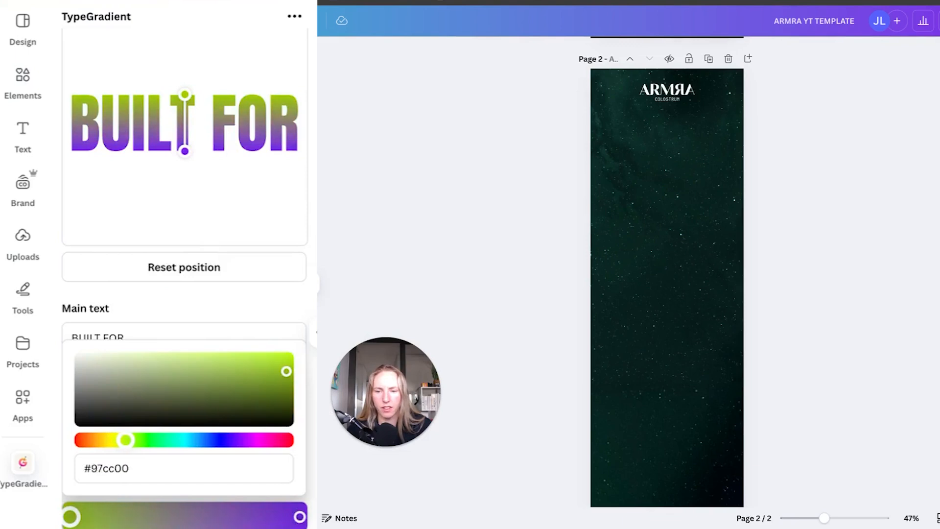
pyautogui.click(275, 360)
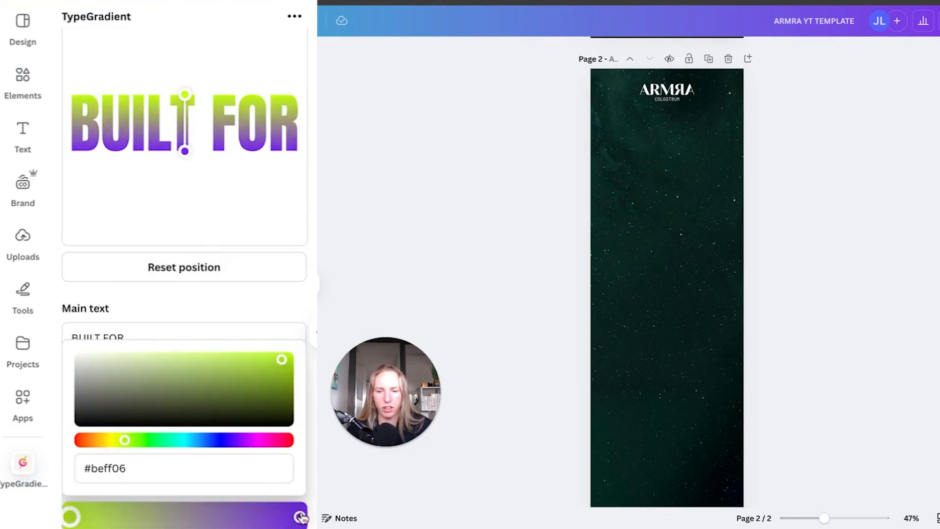
pyautogui.click(79, 398)
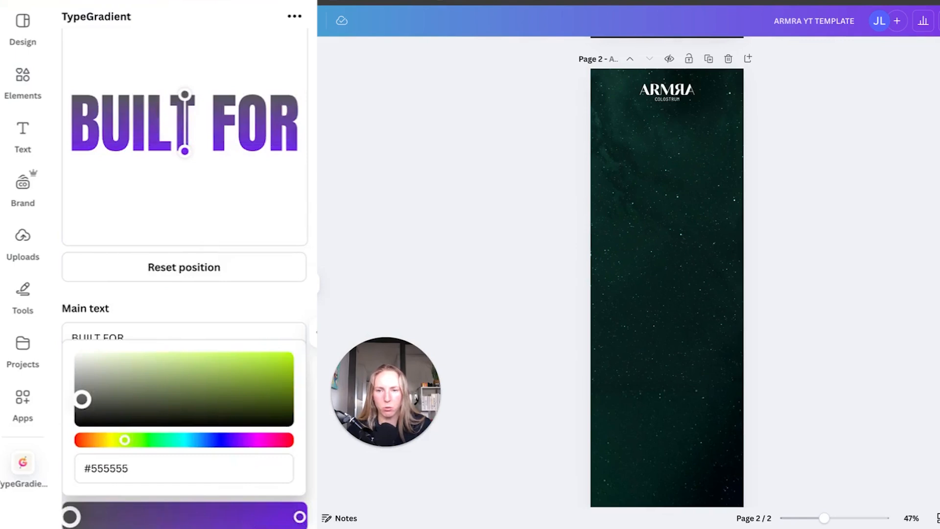
pyautogui.moveTo(82, 399); pyautogui.dragTo(81, 406)
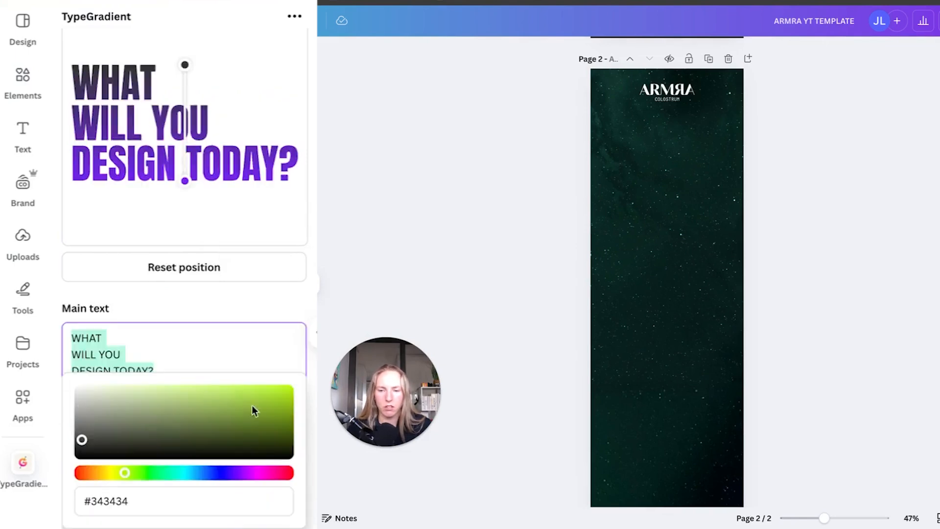
pyautogui.click(277, 392)
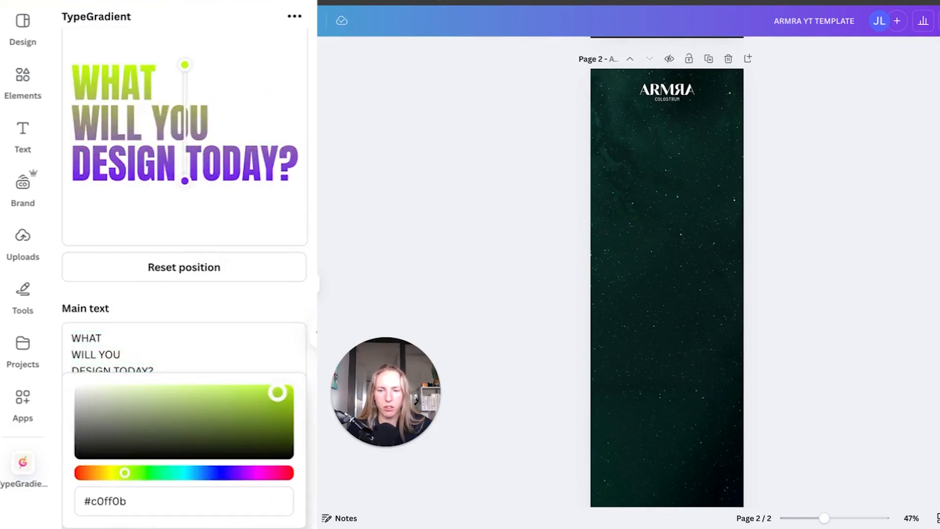
# Set the gradient's end colour to dark grey #444444.
pyautogui.click(307, 528)
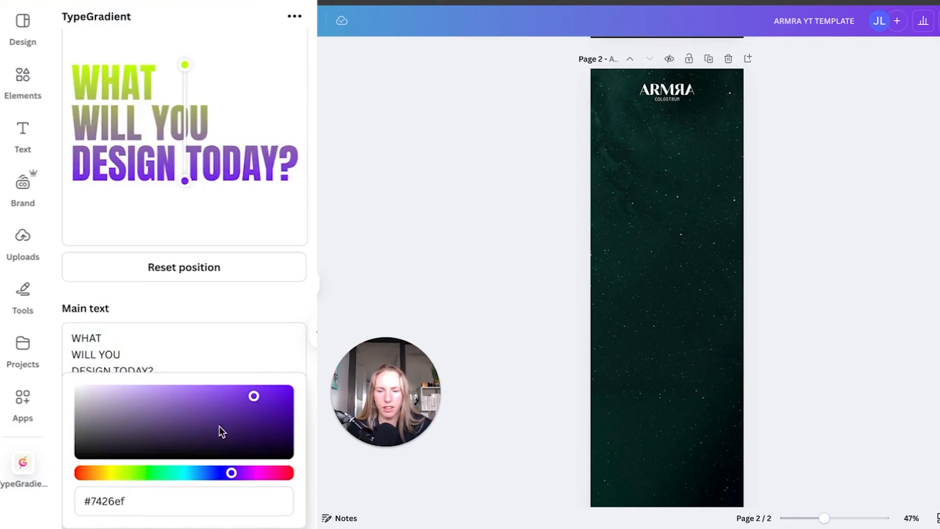
pyautogui.click(82, 450)
pyautogui.moveTo(98, 446); pyautogui.dragTo(81, 435)
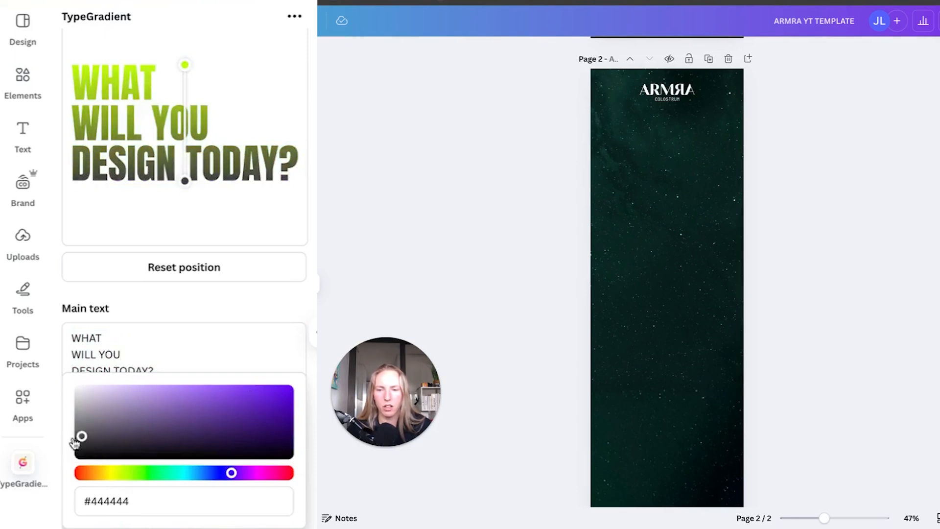
# Replace the gradient's main text with BUILT FOR and add the gradient text to the design.
pyautogui.click(179, 349)
pyautogui.click(178, 348)
pyautogui.hotkey('ctrl', 'a')
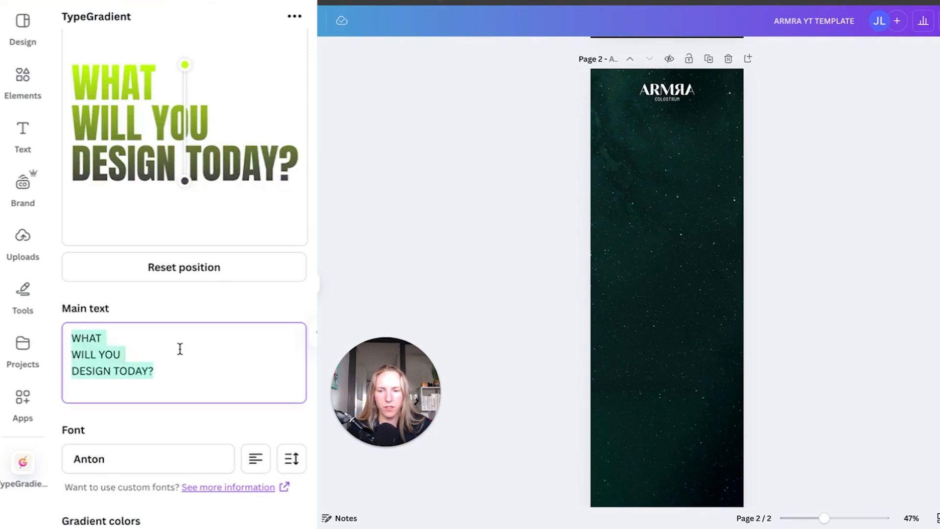
pyautogui.write('BUILT FOR')
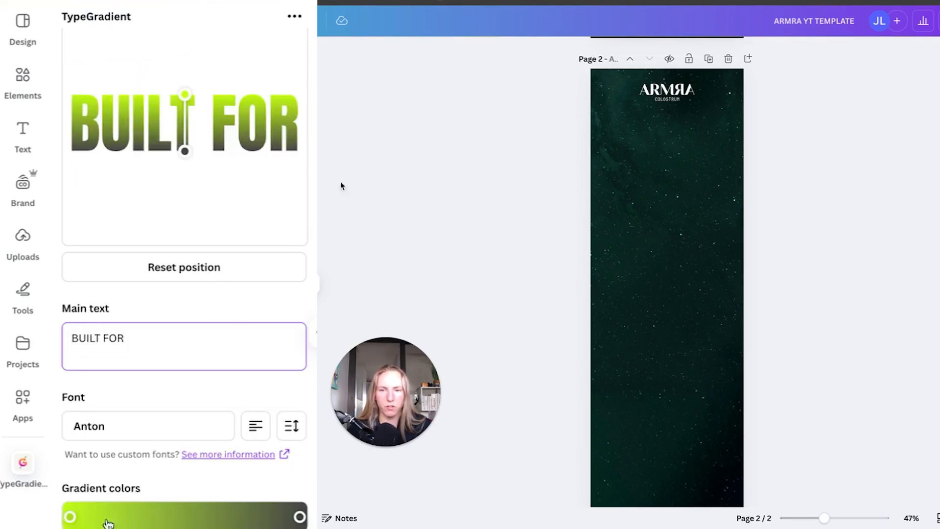
pyautogui.click(135, 468)
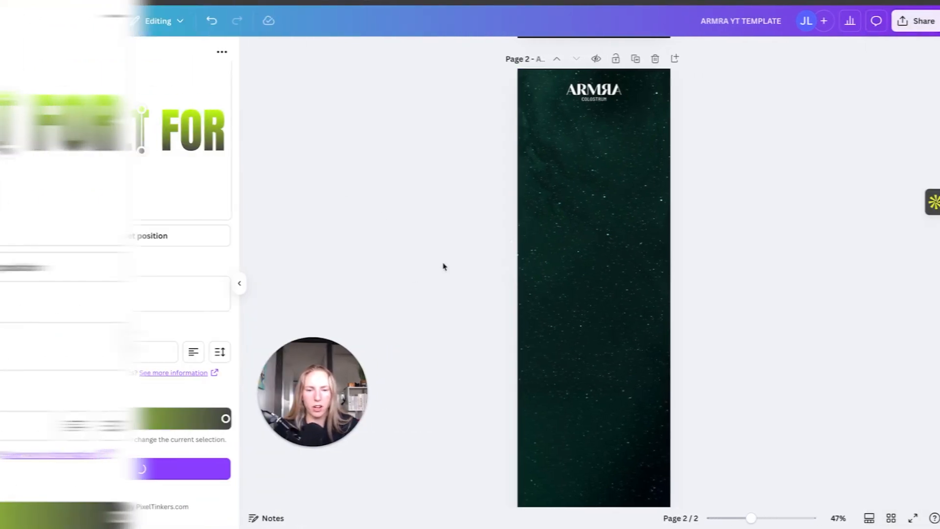
# Resize the gradient BUILT FOR heading and place it centred just below the logo on page 2.
pyautogui.moveTo(598, 496); pyautogui.dragTo(662, 103)
pyautogui.moveTo(624, 120); pyautogui.dragTo(615, 156)
pyautogui.click(746, 134)
# Duplicate the gradient BUILT FOR heading as a second line and change the copy's text to REVIVAL.
pyautogui.click(607, 130)
pyautogui.hotkey('ctrl', 'd')
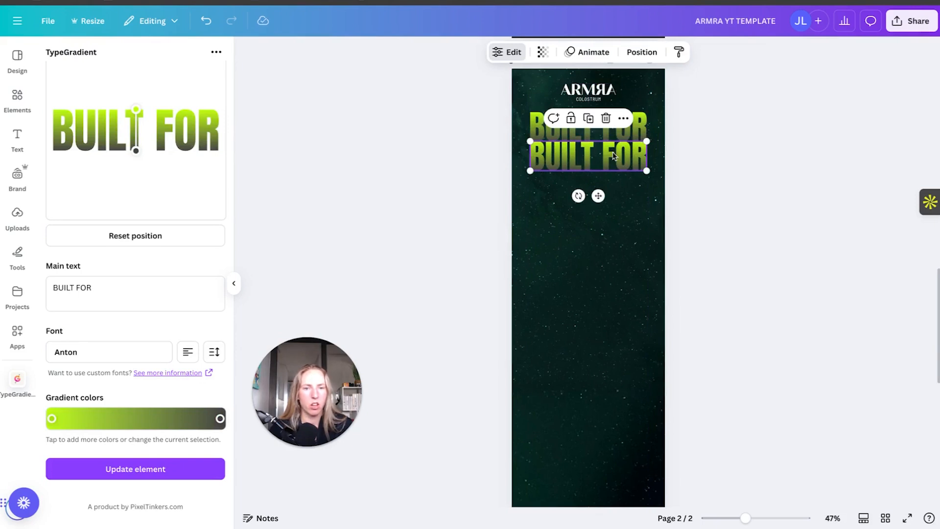
pyautogui.scroll(10, 648, 199)
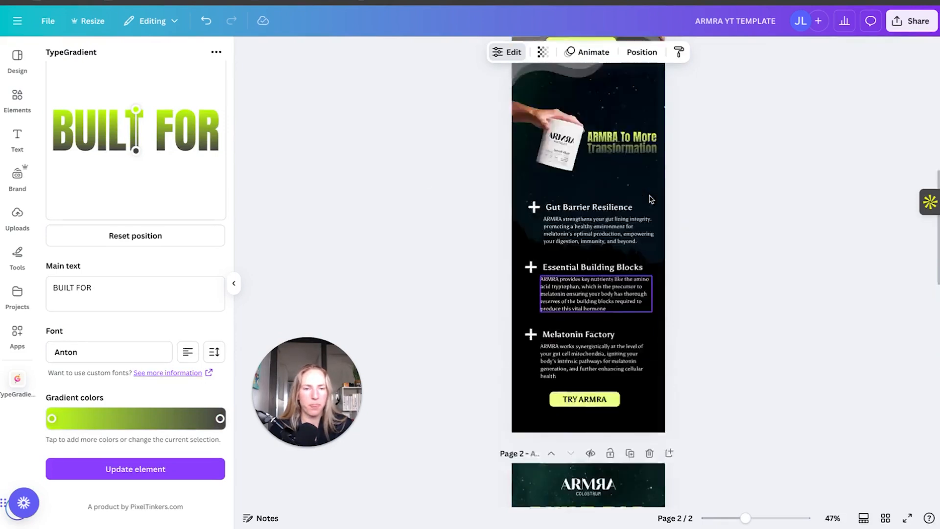
pyautogui.scroll(-10, 601, 177)
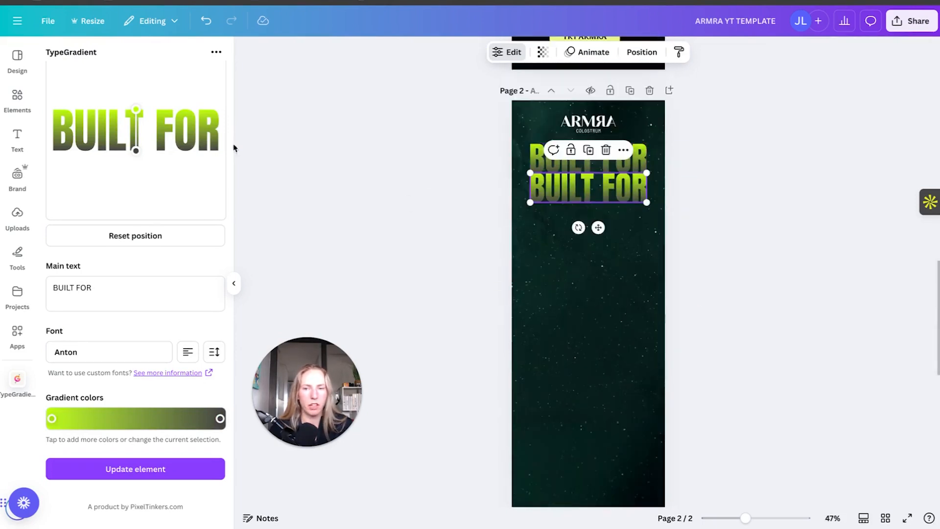
pyautogui.write('REVIVAL')
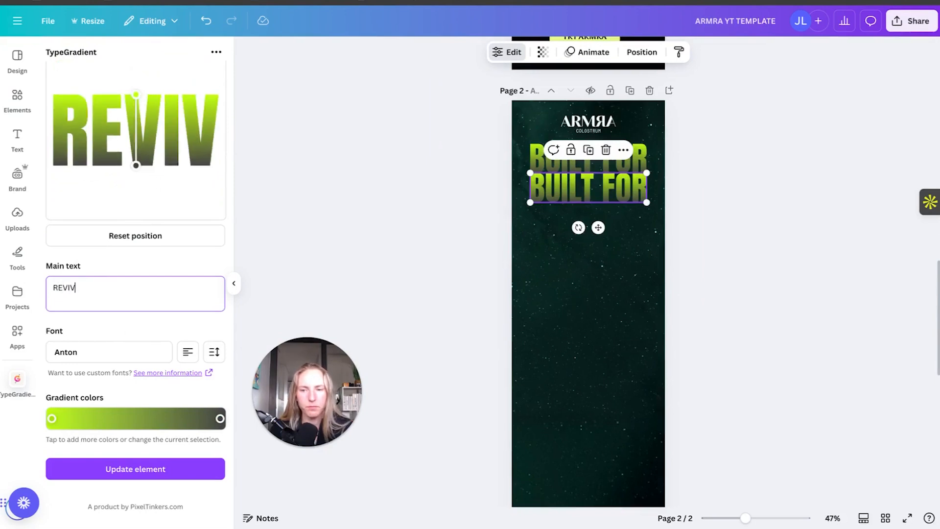
pyautogui.click(166, 468)
pyautogui.click(704, 206)
# Shrink the REVIVAL text and centre it tightly beneath BUILT FOR.
pyautogui.click(615, 188)
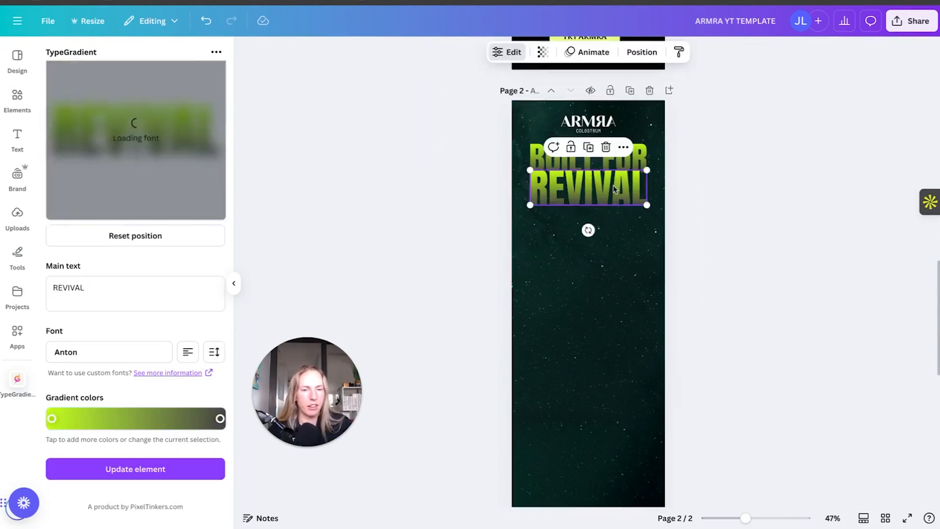
pyautogui.moveTo(646, 170); pyautogui.dragTo(621, 187)
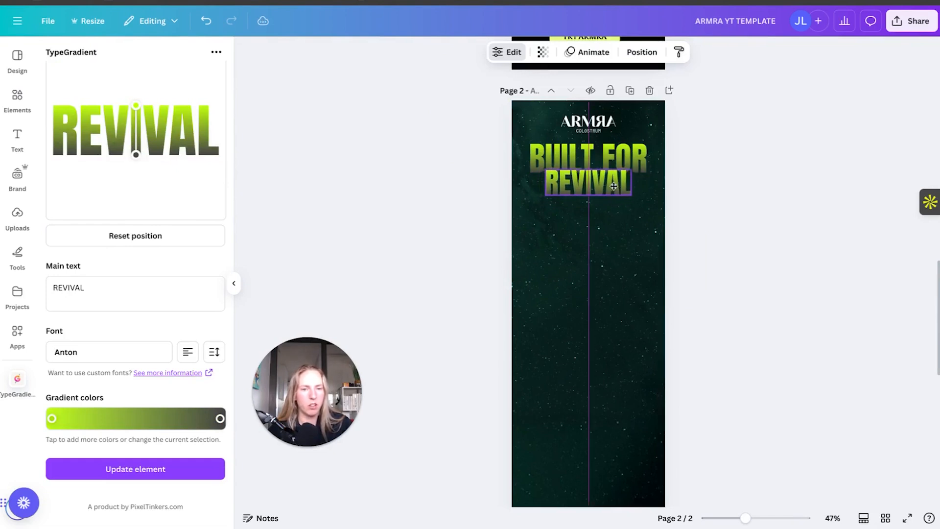
pyautogui.click(758, 172)
# Check page 1's layout and add the tilted ARMRA jar image from the uploads to page 2.
pyautogui.scroll(15, 704, 251)
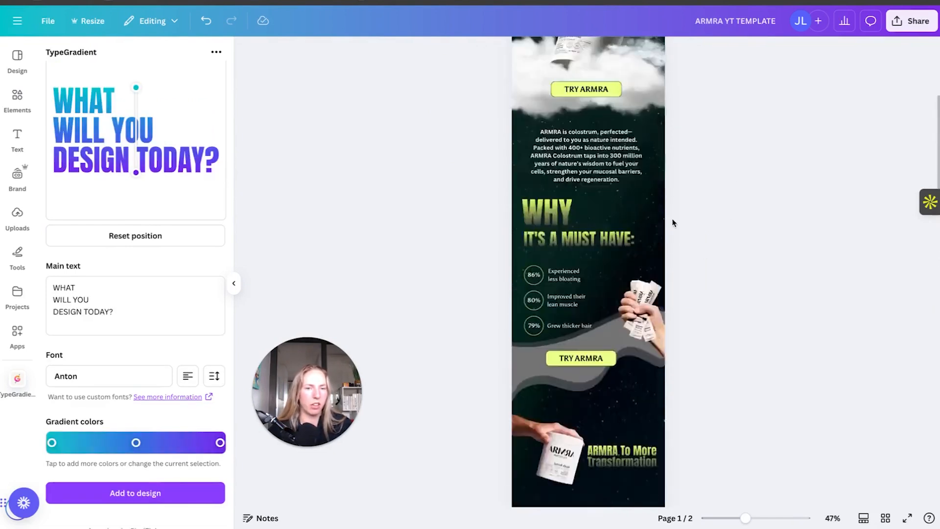
pyautogui.scroll(-20, 659, 232)
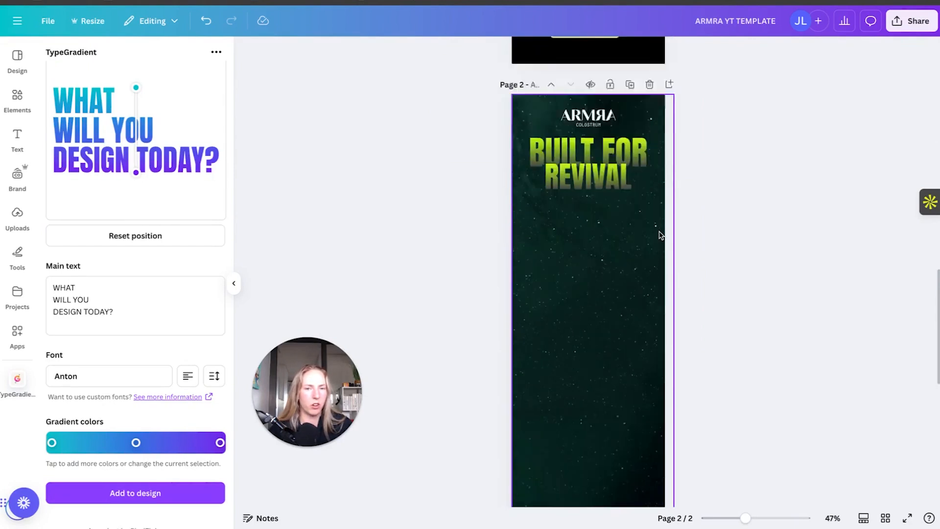
pyautogui.scroll(20, 660, 235)
pyautogui.scroll(-10, 659, 237)
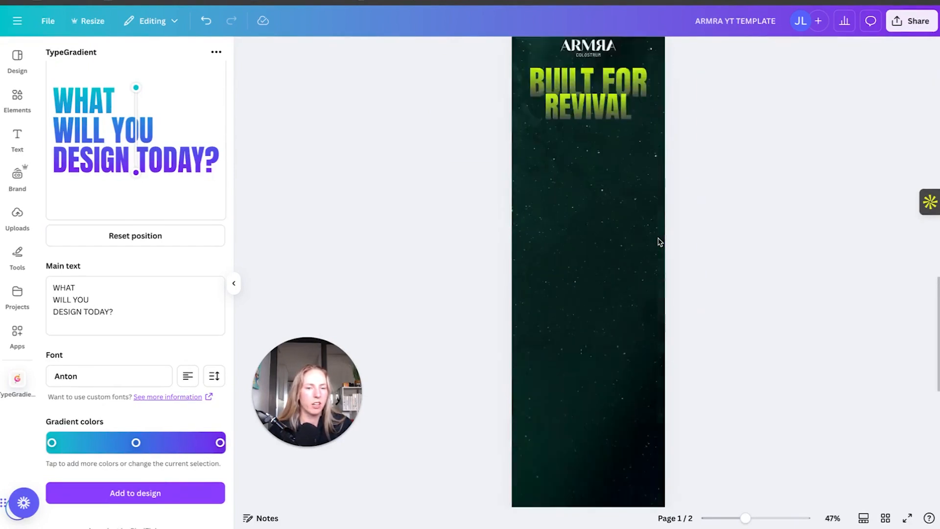
pyautogui.scroll(-2, 659, 241)
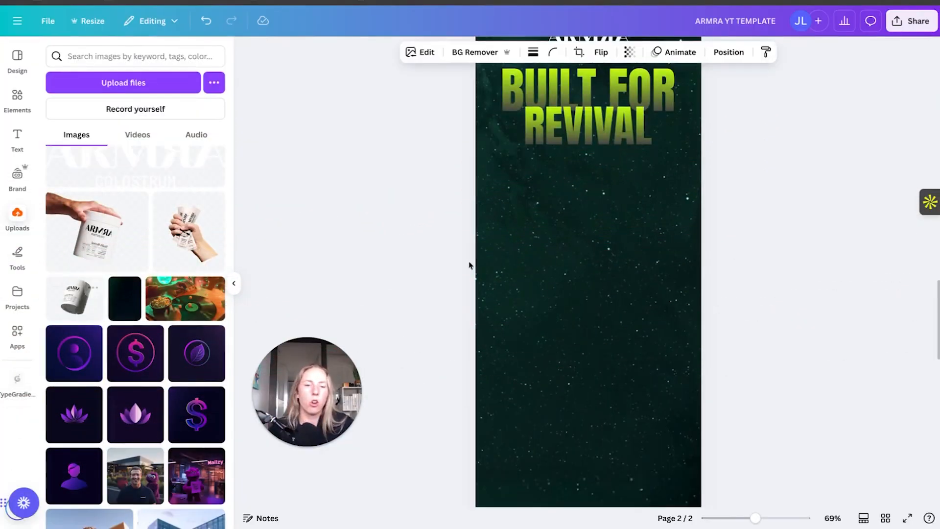
pyautogui.click(607, 305)
pyautogui.moveTo(598, 255); pyautogui.dragTo(612, 71)
# Enlarge the jar image and move it below the REVIVAL heading.
pyautogui.scroll(5, 607, 203)
pyautogui.moveTo(609, 381); pyautogui.dragTo(595, 128)
pyautogui.scroll(3, 595, 128)
pyautogui.scroll(3, 594, 129)
pyautogui.scroll(-2, 615, 289)
pyautogui.moveTo(615, 289); pyautogui.dragTo(604, 353)
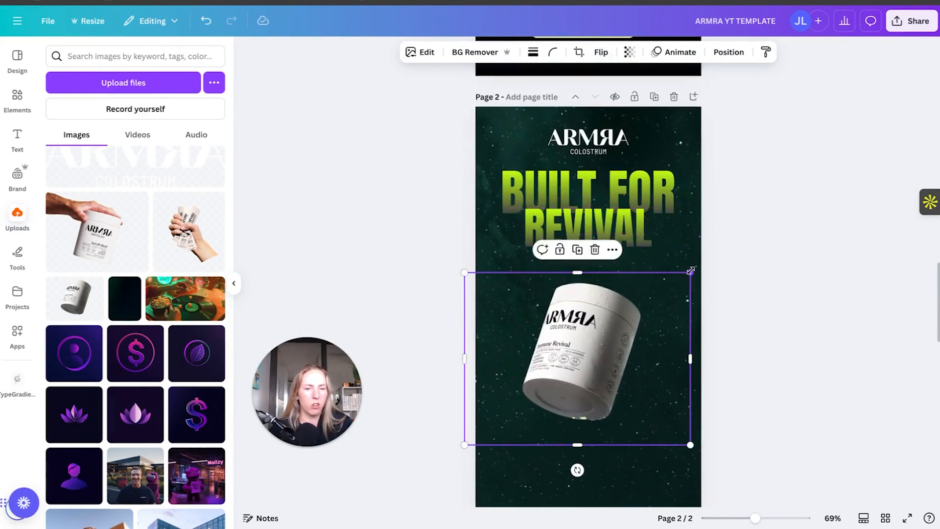
# Scale the jar image down slightly and centre it closely beneath the two-line headline.
pyautogui.moveTo(691, 270); pyautogui.dragTo(676, 287)
pyautogui.moveTo(577, 363)
pyautogui.mouseDown()
pyautogui.moveTo(591, 344)
pyautogui.moveTo(583, 347)
pyautogui.mouseUp()
pyautogui.scroll(-3, 582, 347)
pyautogui.moveTo(552, 216); pyautogui.dragTo(595, 189)
pyautogui.click(745, 181)
pyautogui.click(594, 191)
pyautogui.click(809, 172)
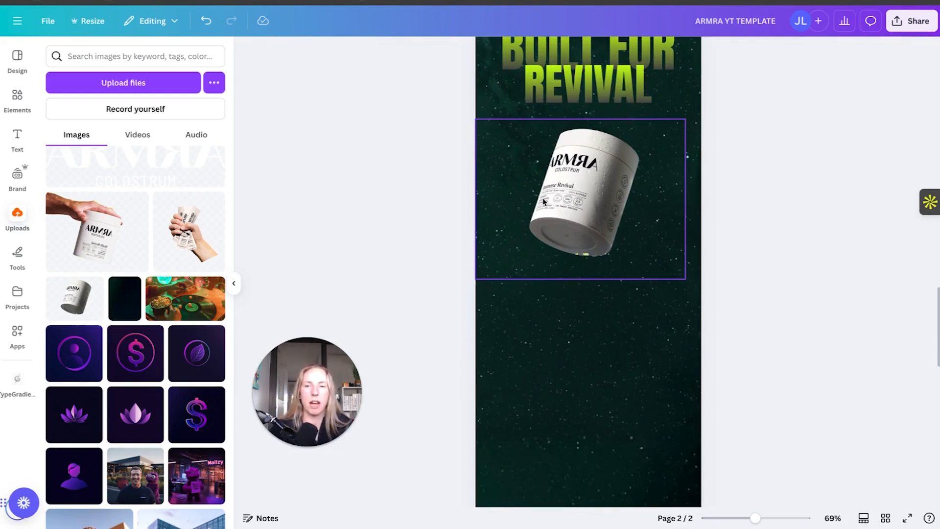
# Search the design elements for cloud images.
pyautogui.click(17, 98)
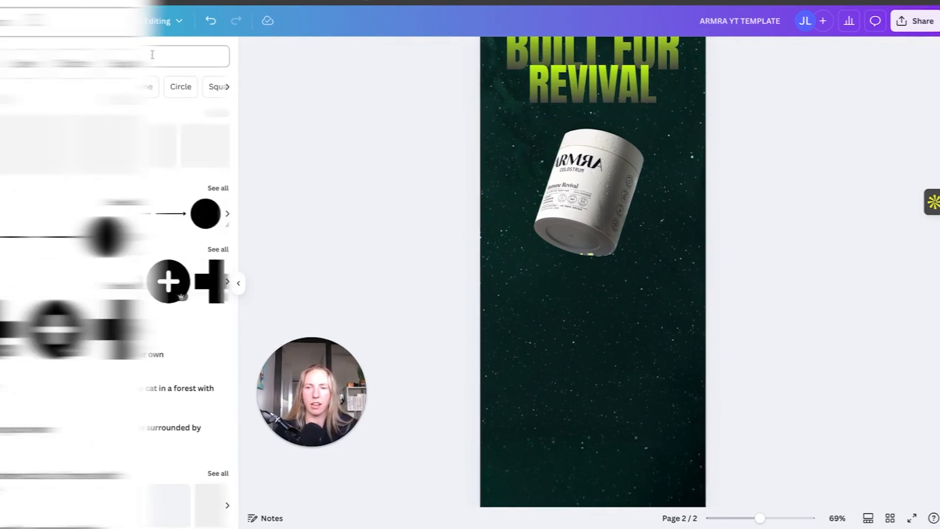
pyautogui.click(199, 21)
pyautogui.write('vc')
pyautogui.press('BackSpace')
pyautogui.press('BackSpace')
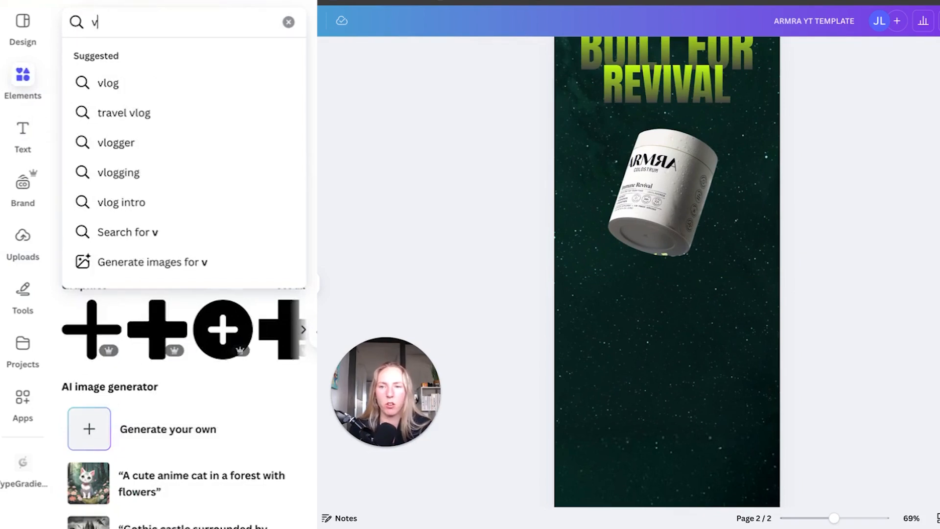
pyautogui.write('cliud')
pyautogui.press('Return')
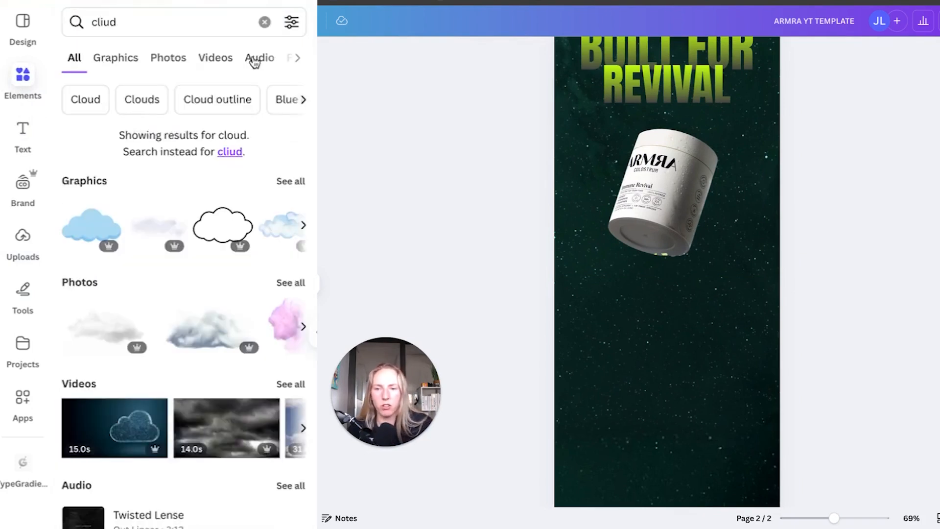
# Add the soft white cloud photo, enlarged across the jar's base and extending past the page's right edge.
pyautogui.click(111, 340)
pyautogui.scroll(-3, 641, 321)
pyautogui.moveTo(688, 447); pyautogui.dragTo(751, 105)
pyautogui.scroll(3, 758, 196)
pyautogui.moveTo(743, 318)
pyautogui.mouseDown()
pyautogui.moveTo(737, 297)
pyautogui.moveTo(734, 305)
pyautogui.mouseUp()
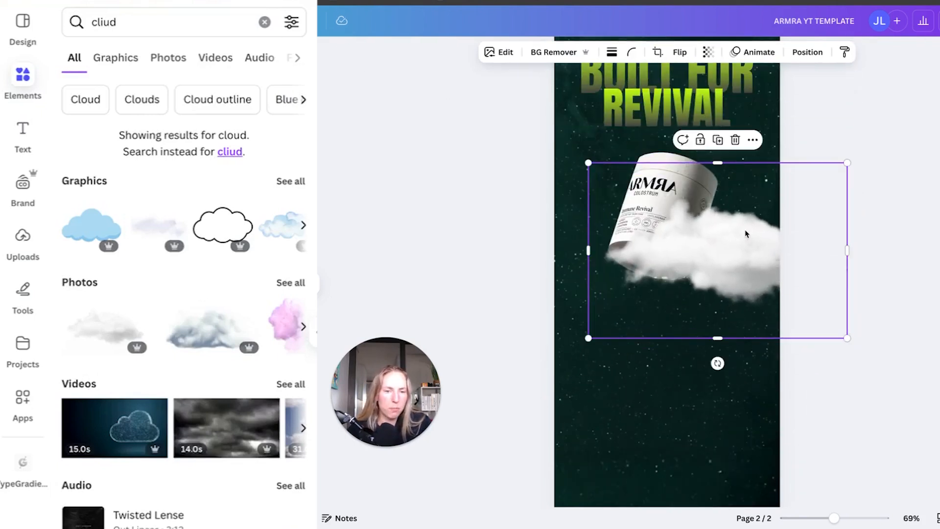
# Duplicate the cloud photo twice, placing one copy over the jar's base and the other extending past the page's left edge.
pyautogui.rightClick(746, 233)
pyautogui.click(785, 179)
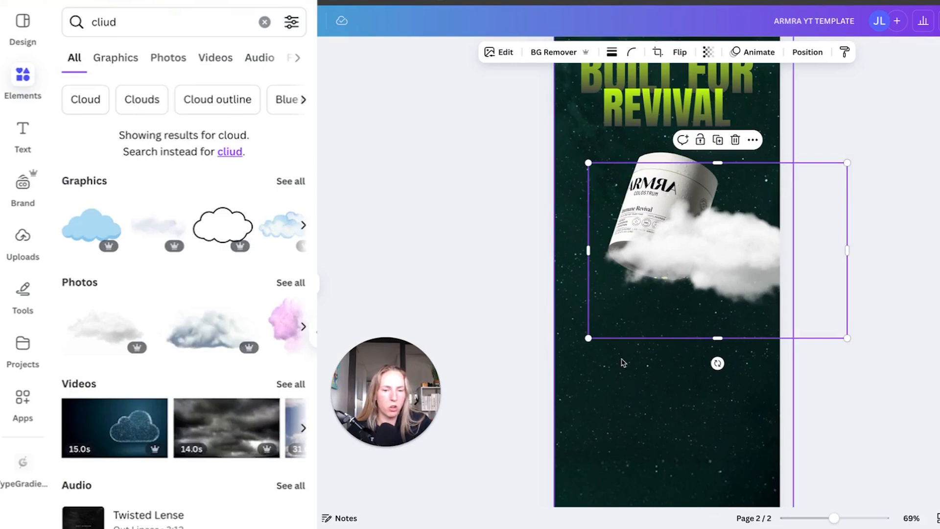
pyautogui.hotkey('ctrl', 'v')
pyautogui.moveTo(719, 242); pyautogui.dragTo(619, 261)
pyautogui.hotkey('ctrl', 'v')
pyautogui.moveTo(698, 269); pyautogui.dragTo(547, 226)
# Send the leftmost cloud backward one layer and shift the clouds down into a continuous bank across the jar's base.
pyautogui.click(796, 53)
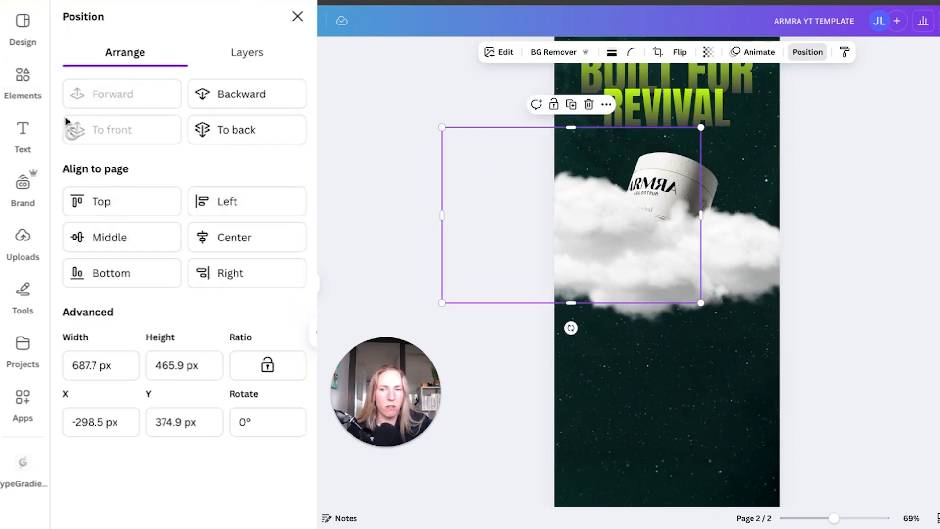
pyautogui.click(245, 96)
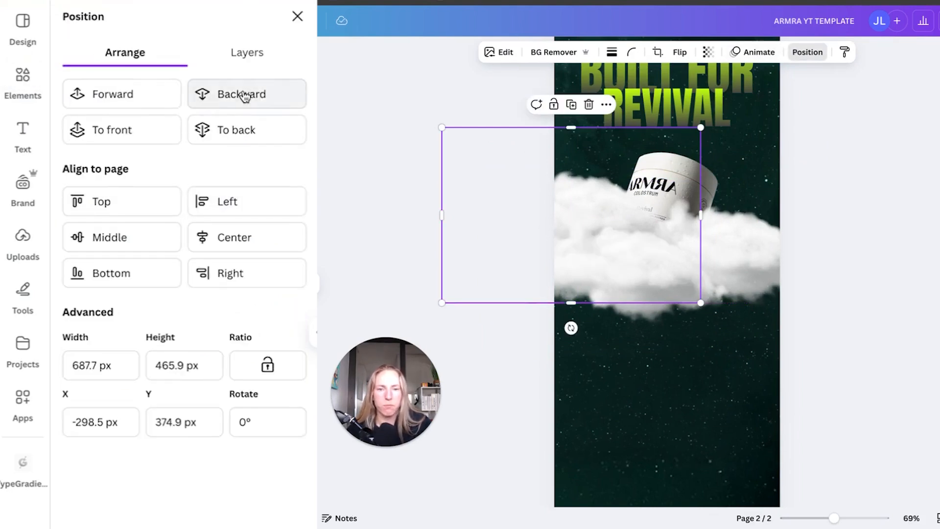
pyautogui.moveTo(544, 193); pyautogui.dragTo(635, 293)
pyautogui.click(898, 321)
pyautogui.moveTo(762, 267); pyautogui.dragTo(768, 286)
pyautogui.click(630, 276)
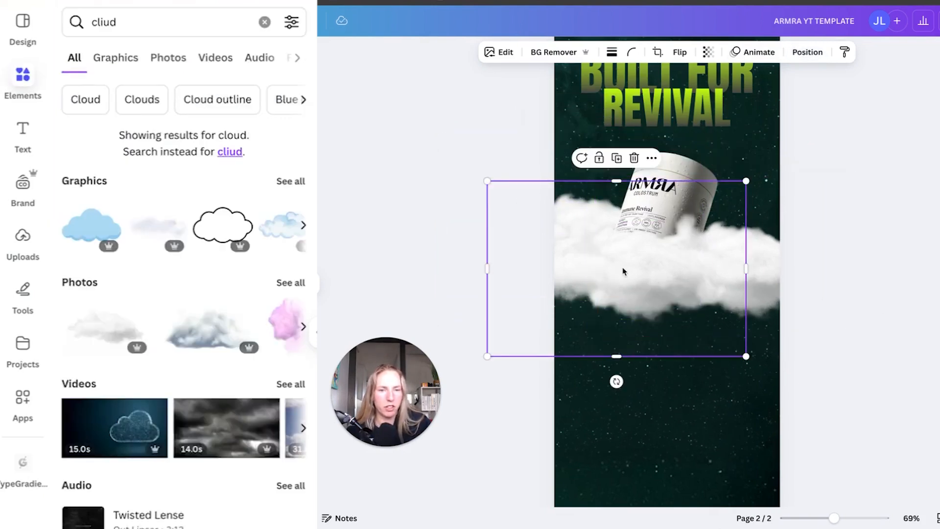
pyautogui.moveTo(623, 269); pyautogui.dragTo(619, 276)
pyautogui.click(841, 252)
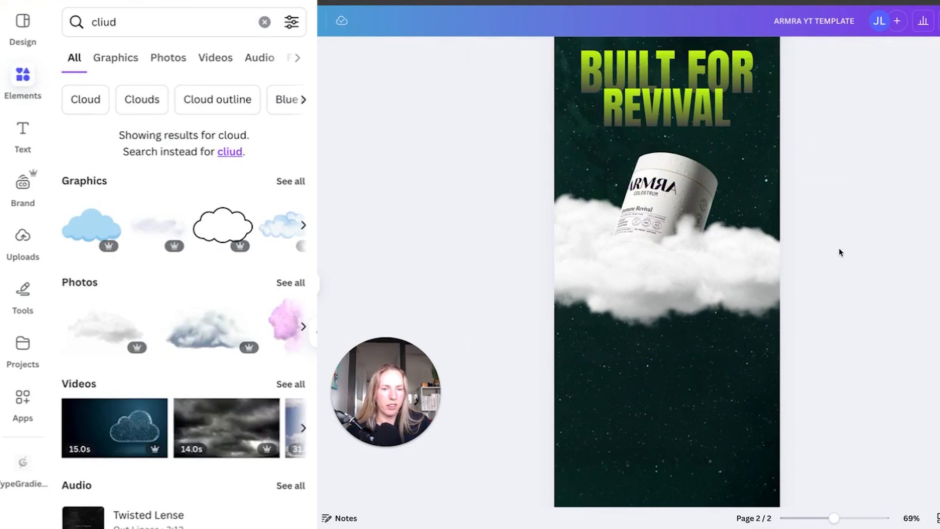
# Move a cloud up and outward along the page's right edge, sending it backward behind the jar.
pyautogui.click(751, 243)
pyautogui.click(886, 133)
pyautogui.click(737, 261)
pyautogui.moveTo(737, 261); pyautogui.dragTo(789, 244)
pyautogui.click(804, 53)
pyautogui.click(247, 94)
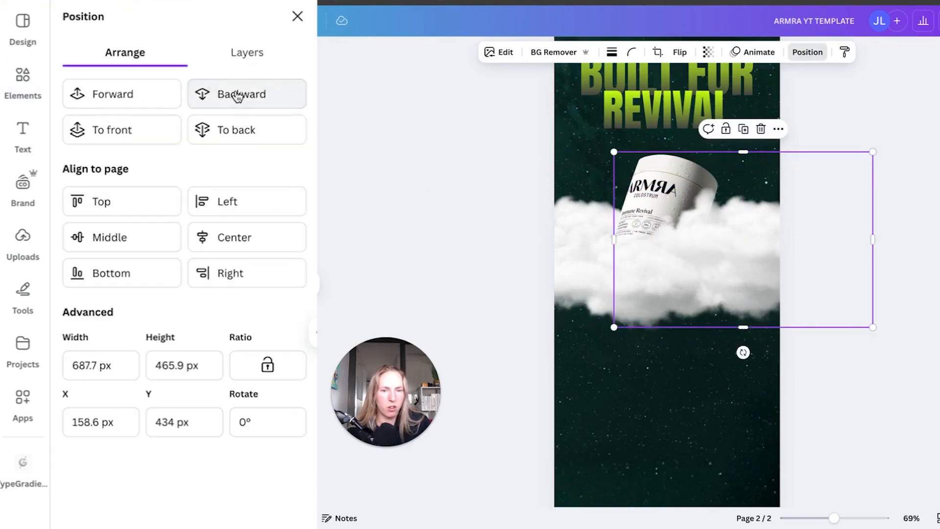
pyautogui.click(249, 95)
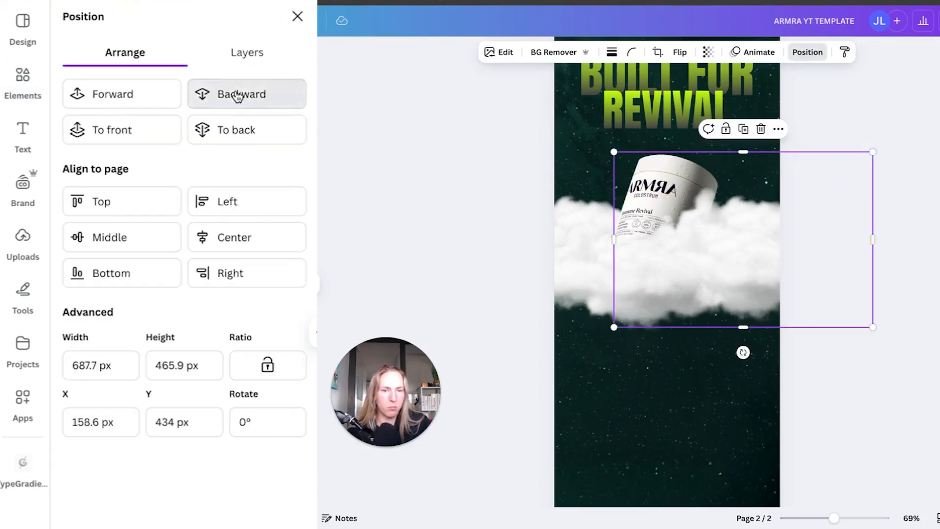
# Slightly reduce the opacity of the cloud behind the jar's right side.
pyautogui.click(709, 52)
pyautogui.moveTo(723, 98)
pyautogui.mouseDown()
pyautogui.moveTo(693, 97)
pyautogui.moveTo(707, 97)
pyautogui.mouseUp()
pyautogui.click(708, 52)
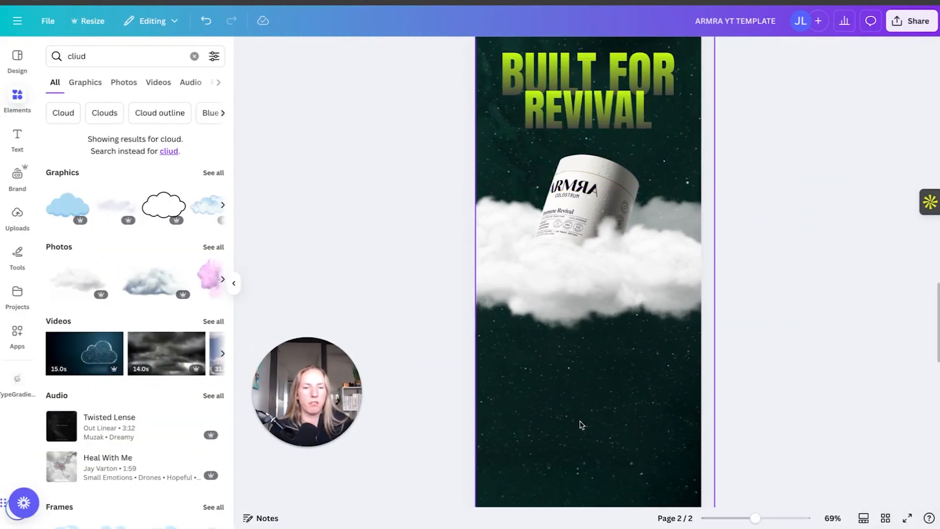
# Compare the rebuilt cloud hero section with the original hero design on page 1.
pyautogui.scroll(2, 587, 284)
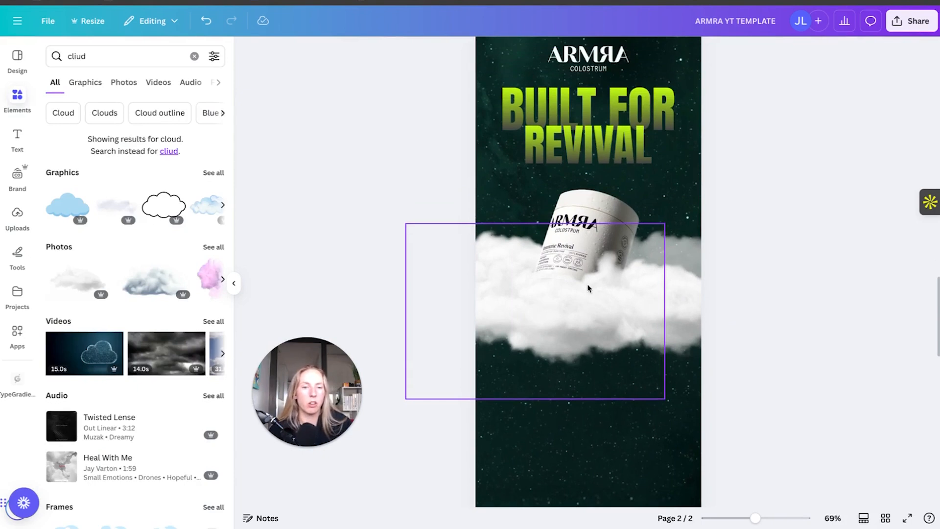
pyautogui.scroll(-2, 589, 287)
pyautogui.scroll(5, 590, 288)
pyautogui.scroll(-4, 589, 284)
pyautogui.scroll(2, 589, 282)
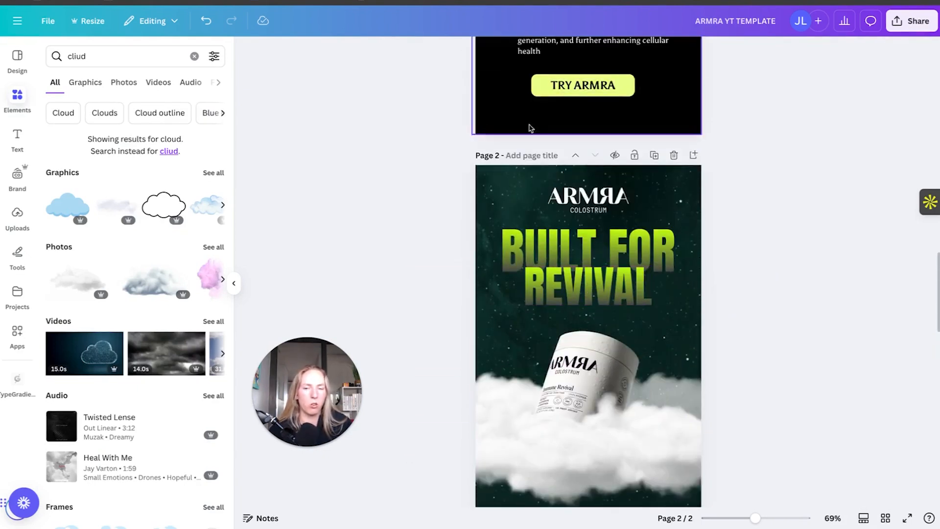
pyautogui.scroll(-4, 602, 375)
pyautogui.scroll(10, 589, 274)
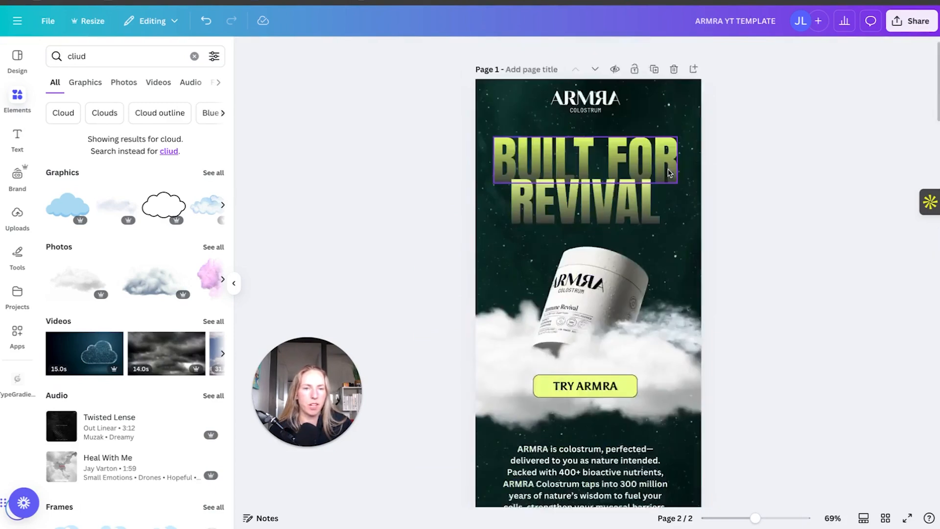
pyautogui.scroll(-1, 600, 373)
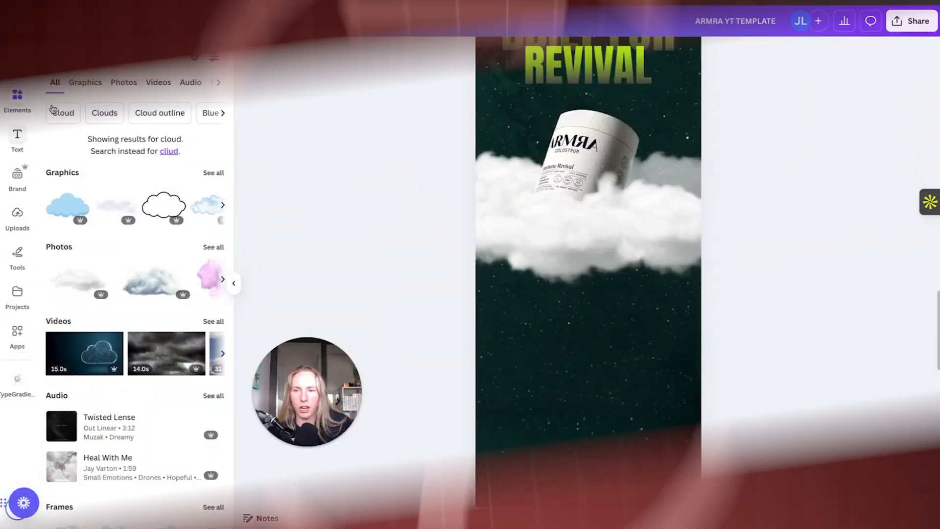
# Clear the cloud search term to list the default design elements again.
pyautogui.click(123, 57)
pyautogui.press('BackSpace')
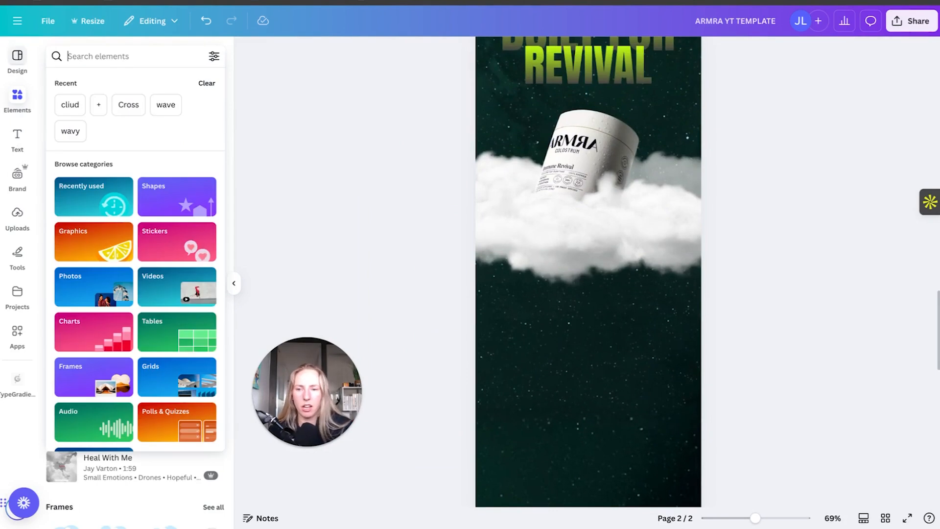
pyautogui.click(70, 104)
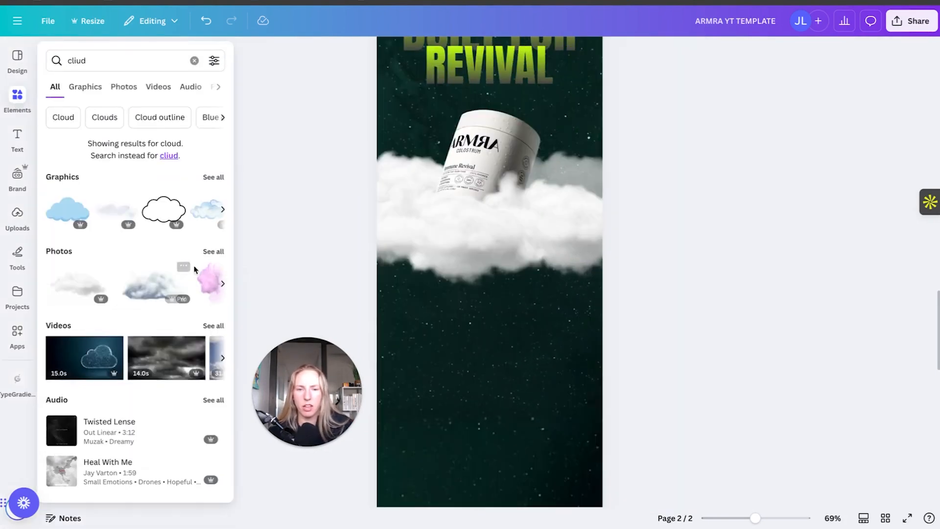
pyautogui.moveTo(116, 64); pyautogui.dragTo(75, 60)
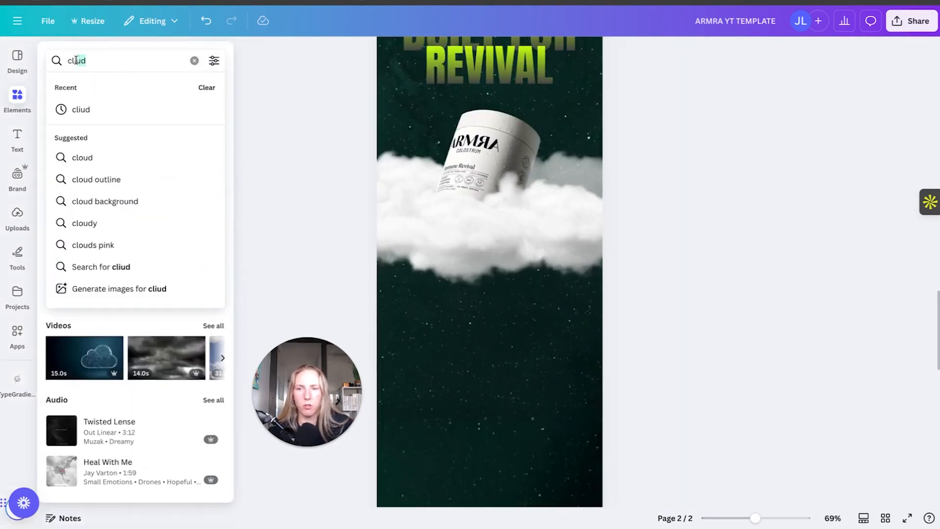
pyautogui.press('BackSpace')
pyautogui.press('BackSpace')
pyautogui.press('BackSpace')
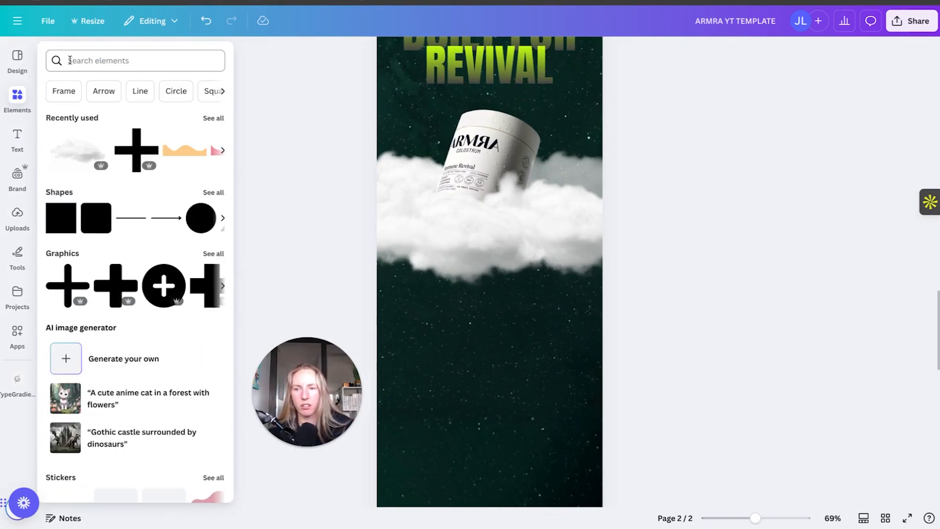
# Add a rounded square, flatten it into a small button shape just below the clouds, and fill it with the light lime document colour.
pyautogui.click(96, 225)
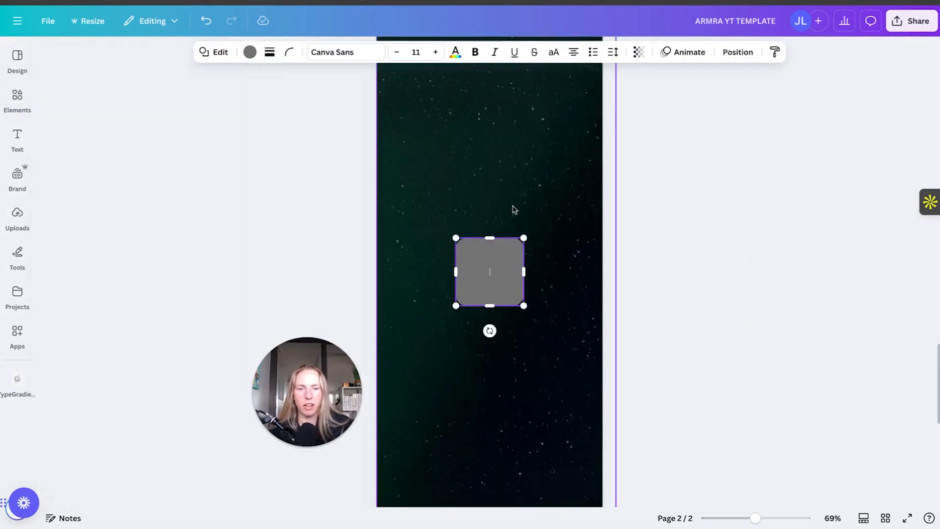
pyautogui.moveTo(489, 265); pyautogui.dragTo(495, 108)
pyautogui.scroll(5, 501, 270)
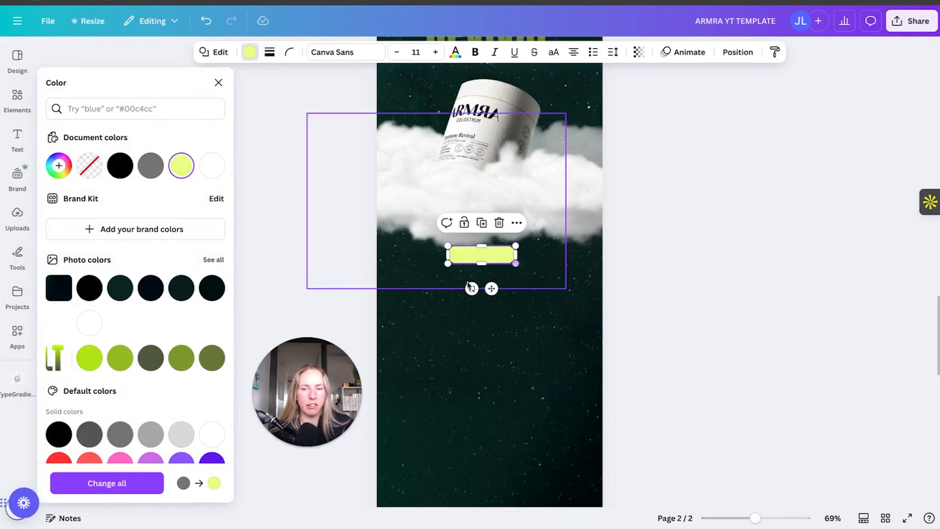
pyautogui.press('Escape')
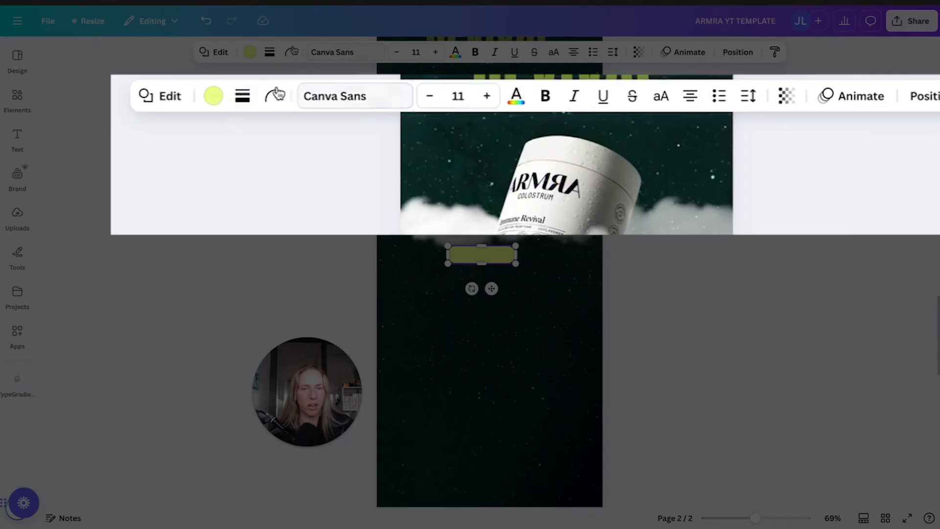
# Give the button shape a thin solid black border while keeping its light lime fill.
pyautogui.click(271, 53)
pyautogui.click(240, 86)
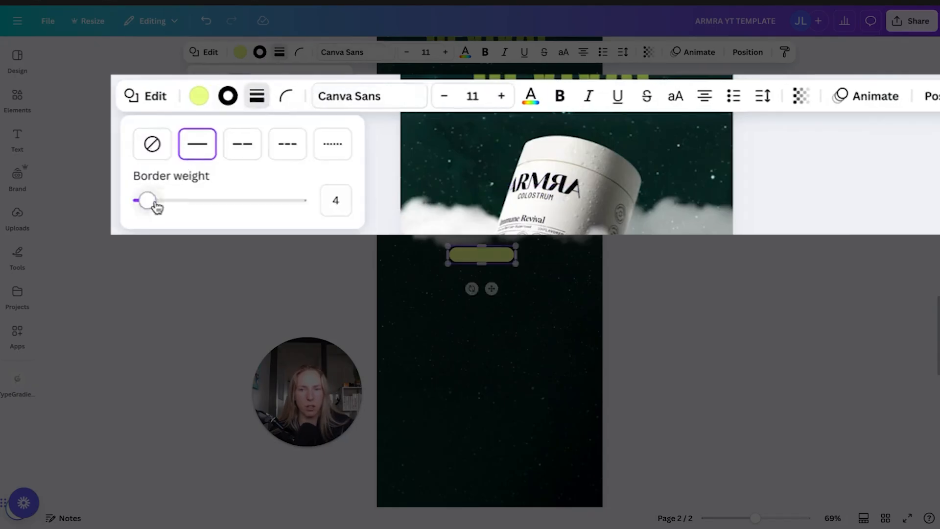
pyautogui.click(260, 52)
pyautogui.click(120, 165)
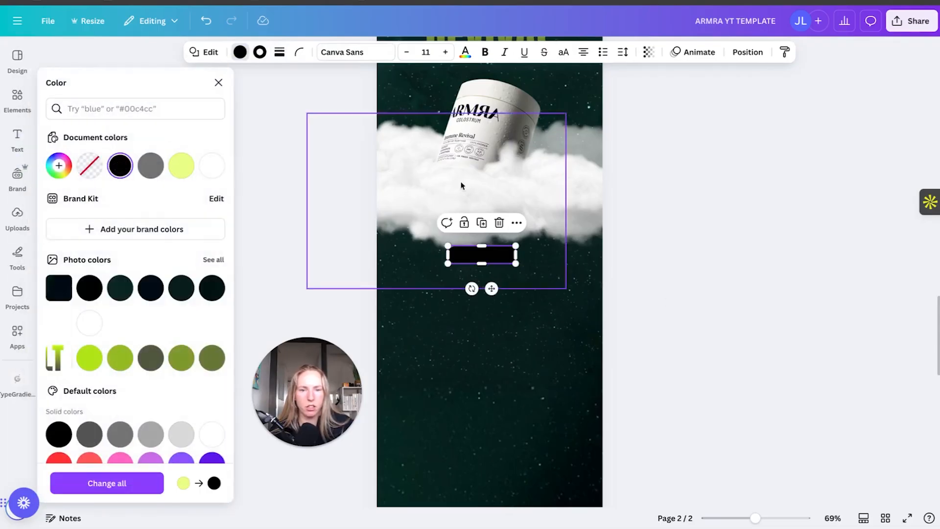
pyautogui.click(181, 165)
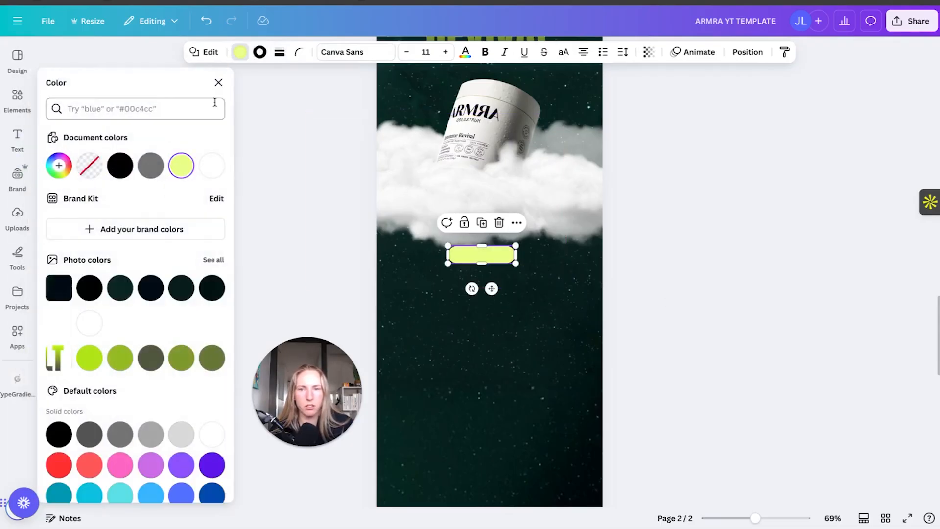
pyautogui.click(260, 52)
pyautogui.click(686, 377)
# Enlarge the lime button and centre it over the clouds below the jar.
pyautogui.moveTo(482, 254); pyautogui.dragTo(514, 210)
pyautogui.click(469, 208)
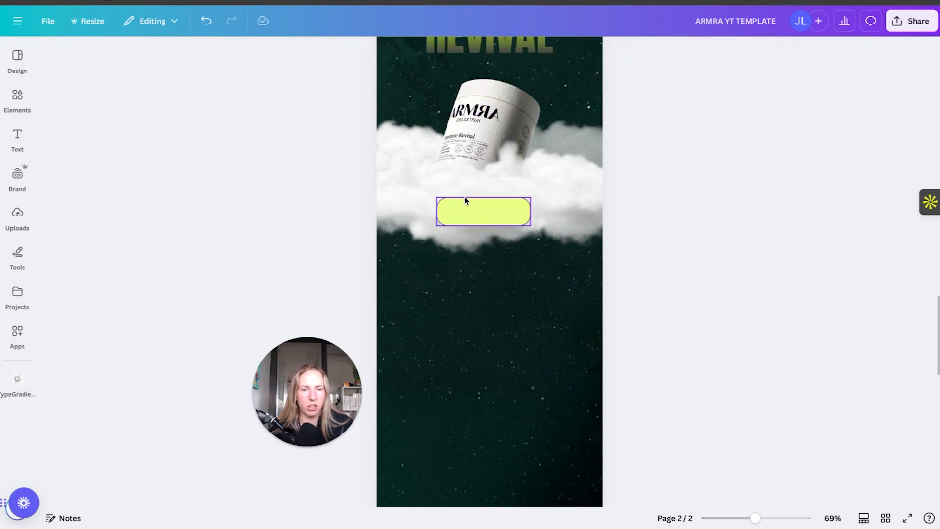
pyautogui.click(721, 251)
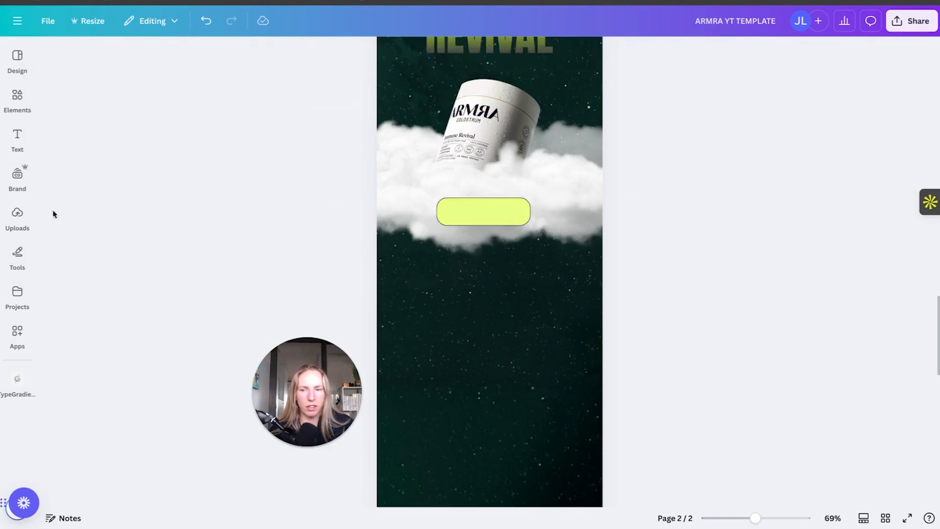
# Add a subheading text reading "TRY ARMRA" below the lime button.
pyautogui.click(19, 139)
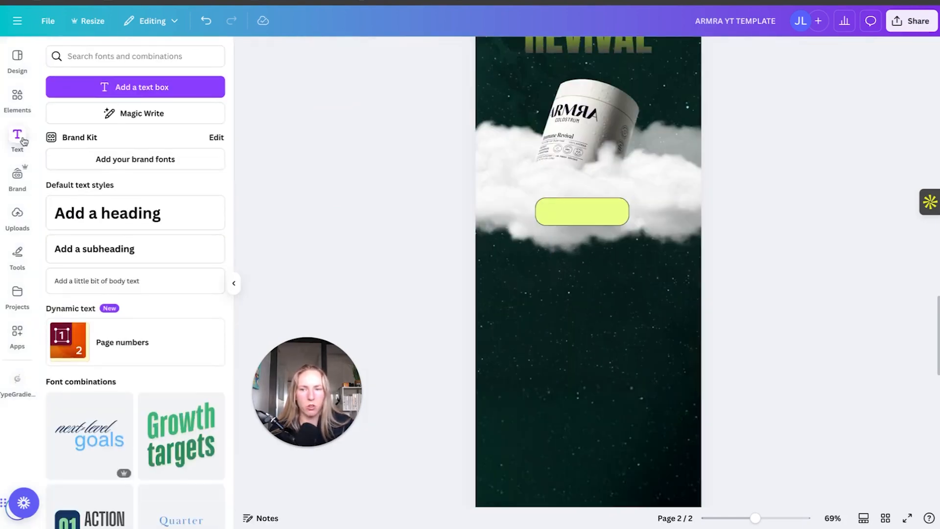
pyautogui.click(128, 248)
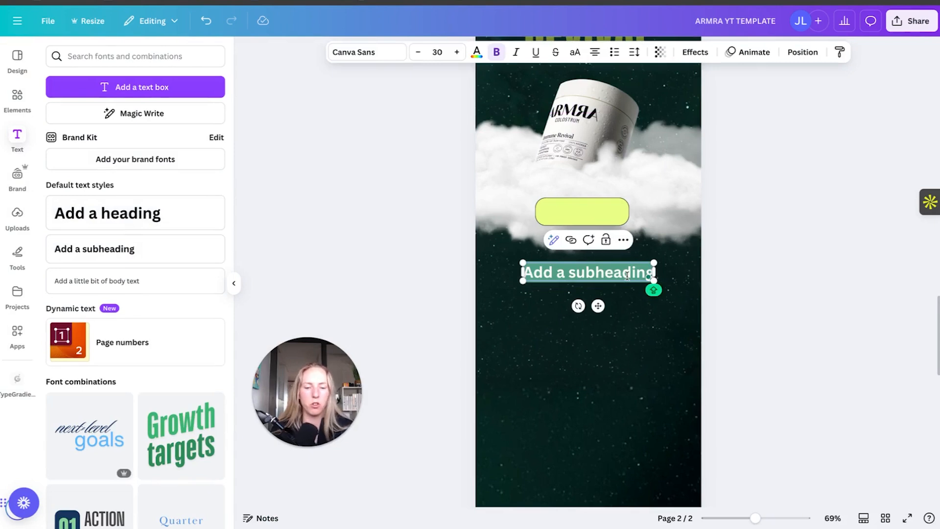
pyautogui.write('TRY ARMRA')
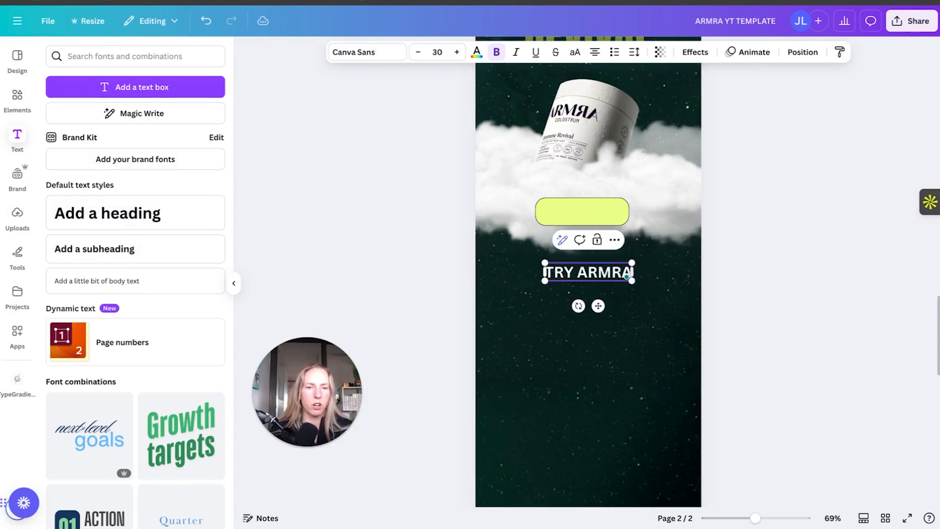
pyautogui.click(668, 298)
# Set the TRY ARMRA text in Asul and scale it down to size 21.3 on the lime button.
pyautogui.click(583, 277)
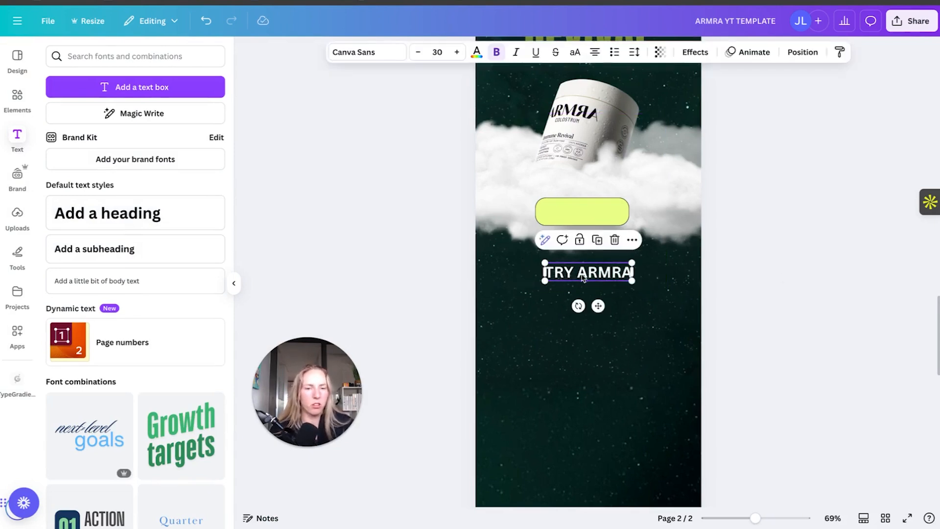
pyautogui.click(397, 58)
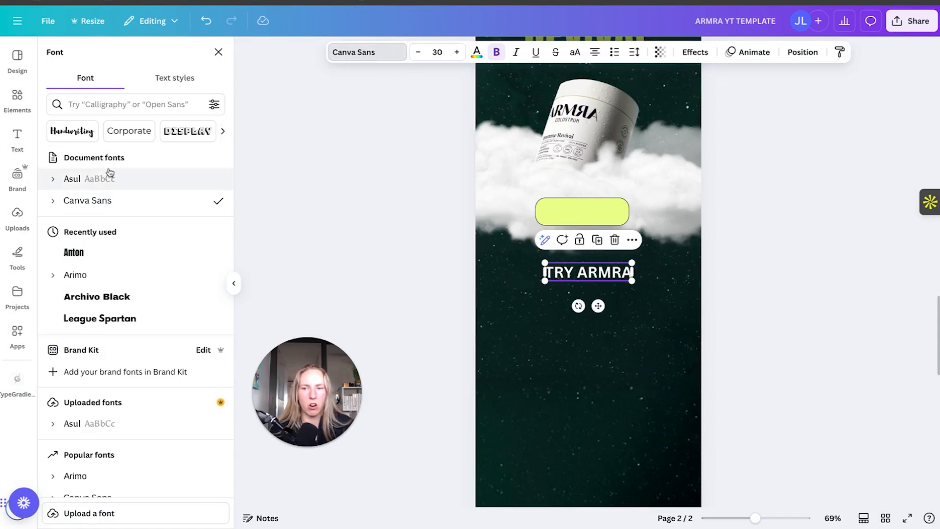
pyautogui.click(98, 179)
pyautogui.click(598, 276)
pyautogui.moveTo(633, 269); pyautogui.dragTo(581, 211)
# Colour the TRY ARMRA text black.
pyautogui.click(476, 51)
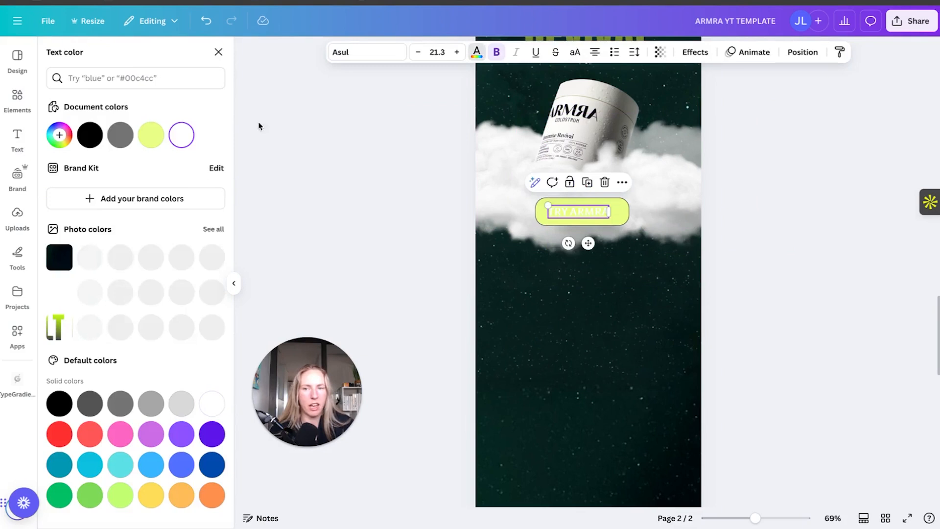
pyautogui.click(90, 135)
pyautogui.click(803, 219)
# Centre the TRY ARMRA text horizontally and vertically within the lime button.
pyautogui.scroll(3, 709, 282)
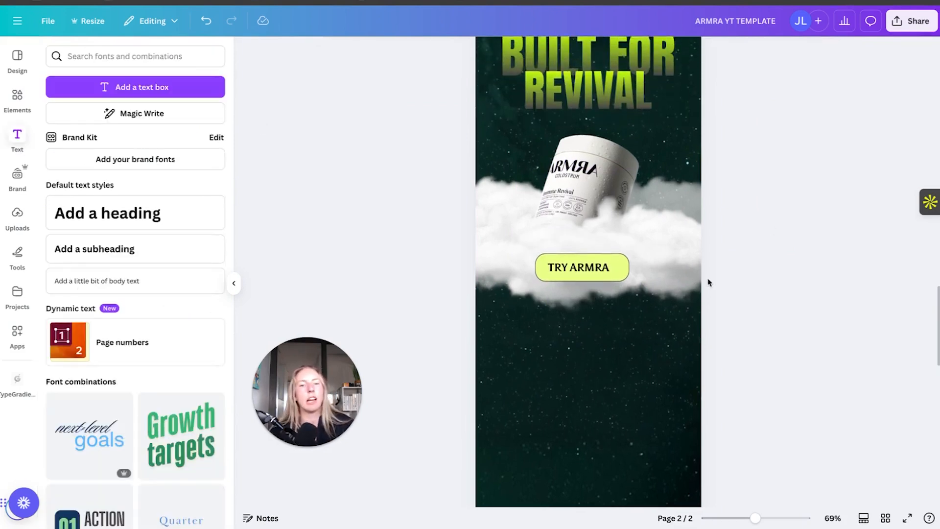
pyautogui.scroll(-1, 700, 283)
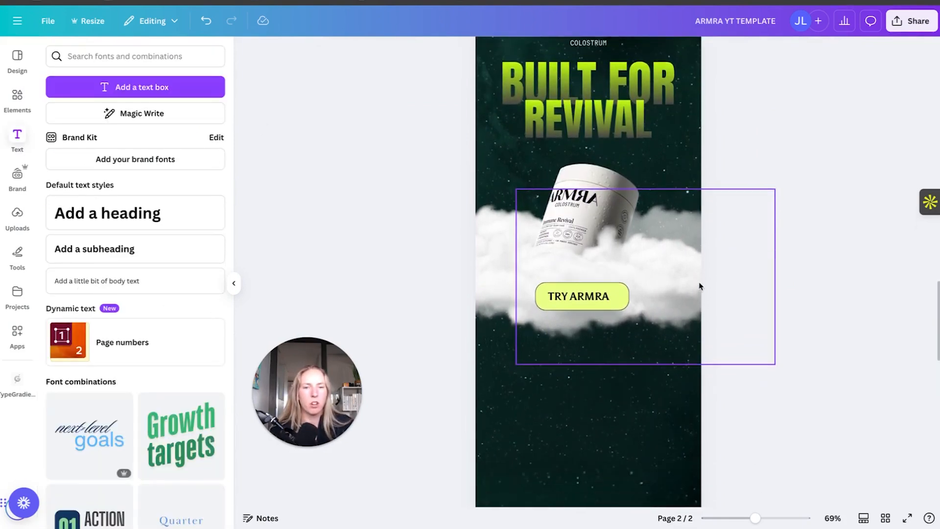
pyautogui.click(579, 107)
pyautogui.click(791, 140)
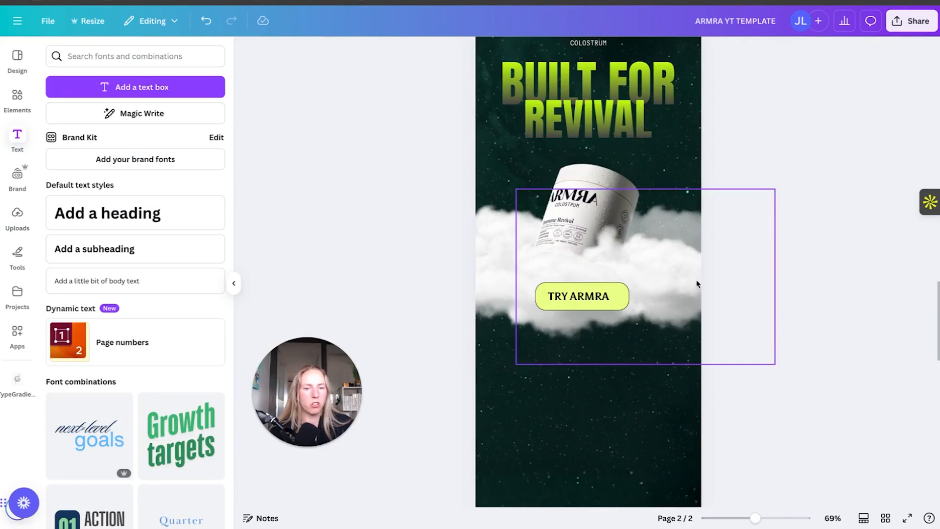
pyautogui.click(590, 297)
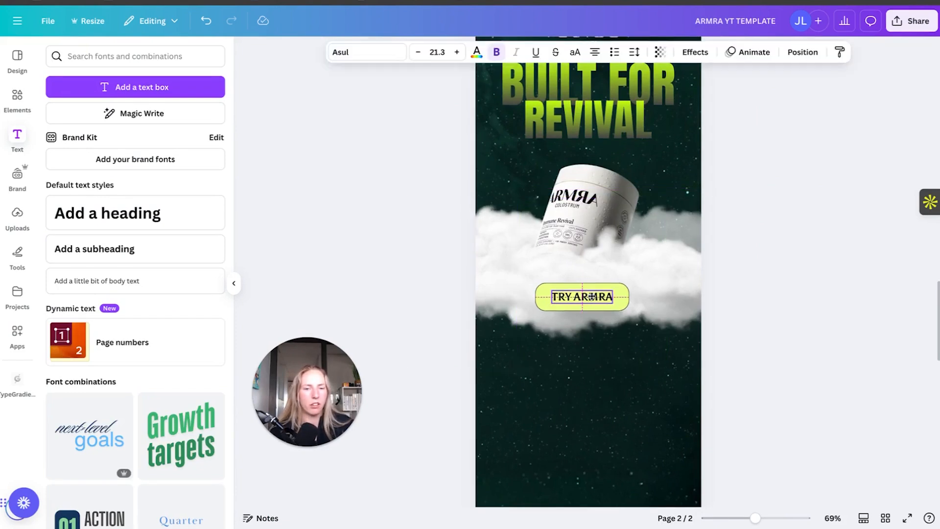
pyautogui.click(749, 273)
pyautogui.scroll(3, 689, 308)
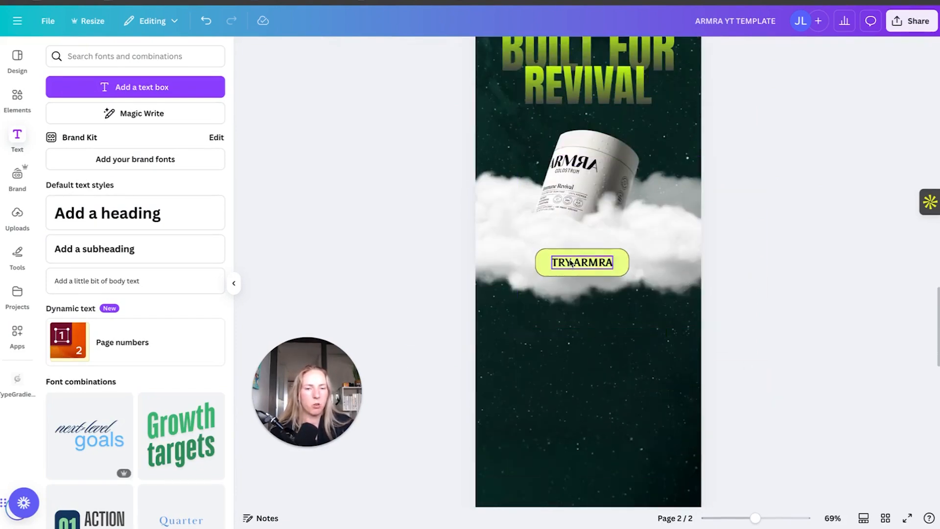
# Add a subheading text in Asul and place it below the clouds under the TRY ARMRA button.
pyautogui.click(570, 263)
pyautogui.click(784, 338)
pyautogui.scroll(10, 785, 336)
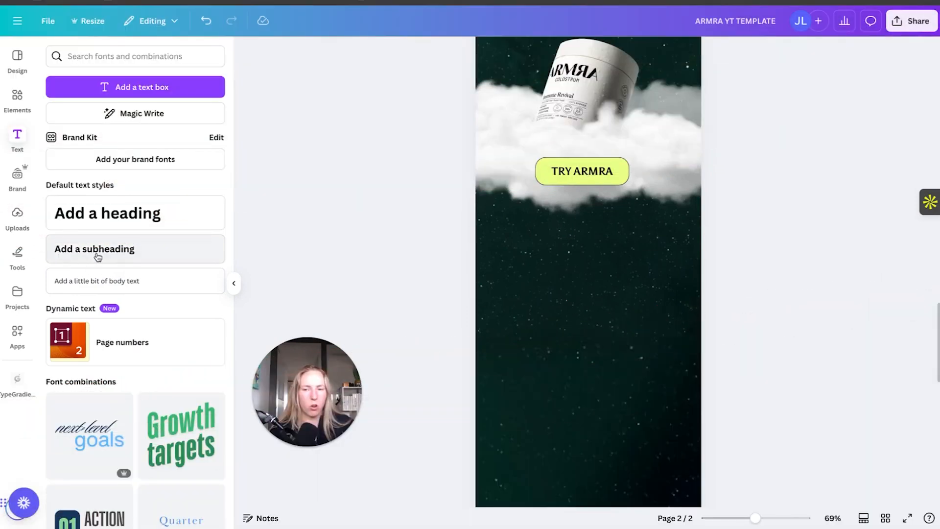
pyautogui.click(94, 254)
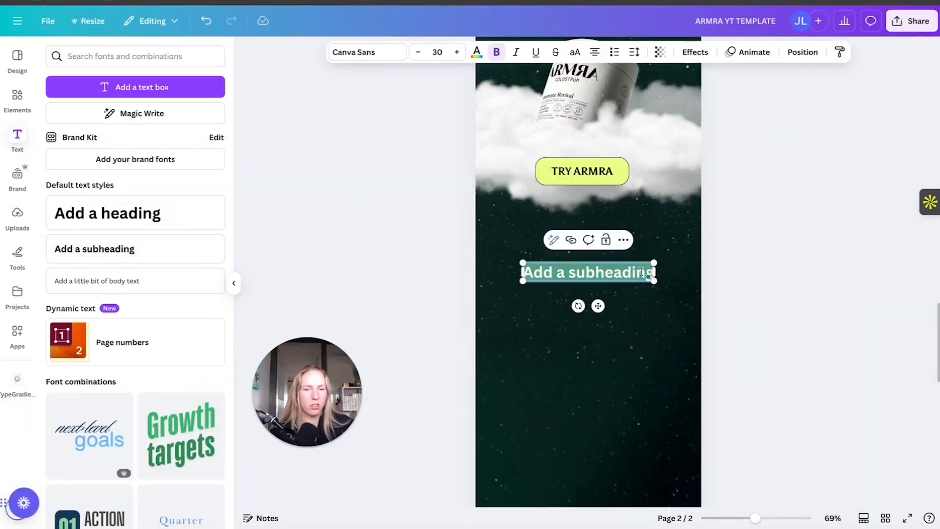
pyautogui.click(372, 53)
pyautogui.click(74, 179)
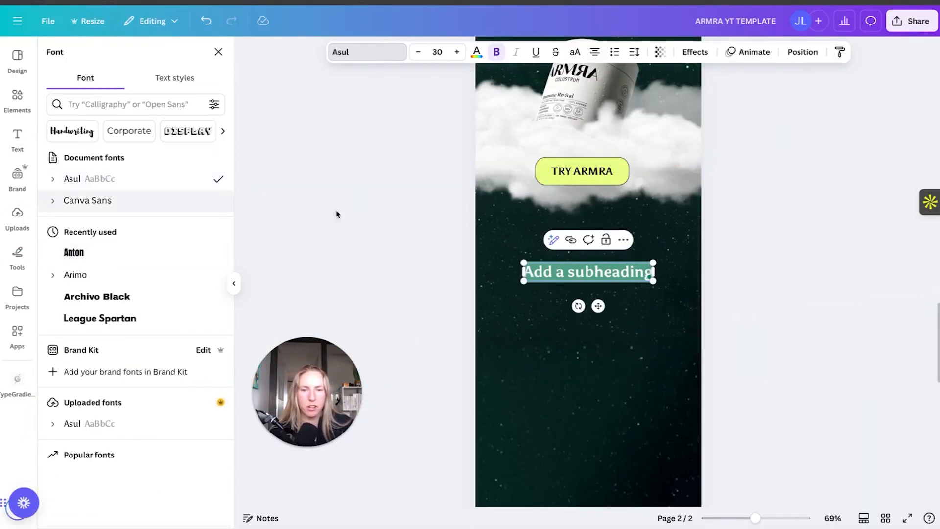
pyautogui.click(611, 287)
pyautogui.moveTo(605, 279); pyautogui.dragTo(598, 240)
# Change the text on the lime button to "TRY 50% OFF".
pyautogui.scroll(5, 593, 256)
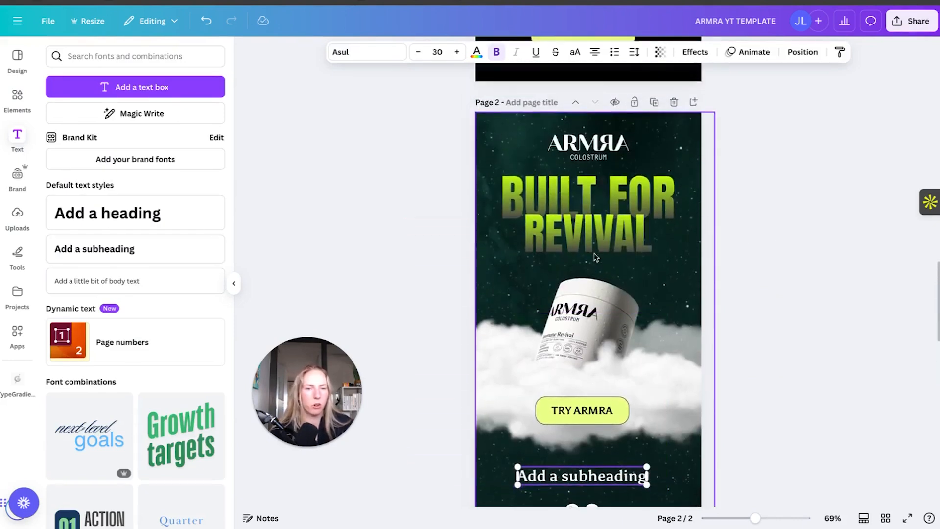
pyautogui.scroll(-3, 589, 252)
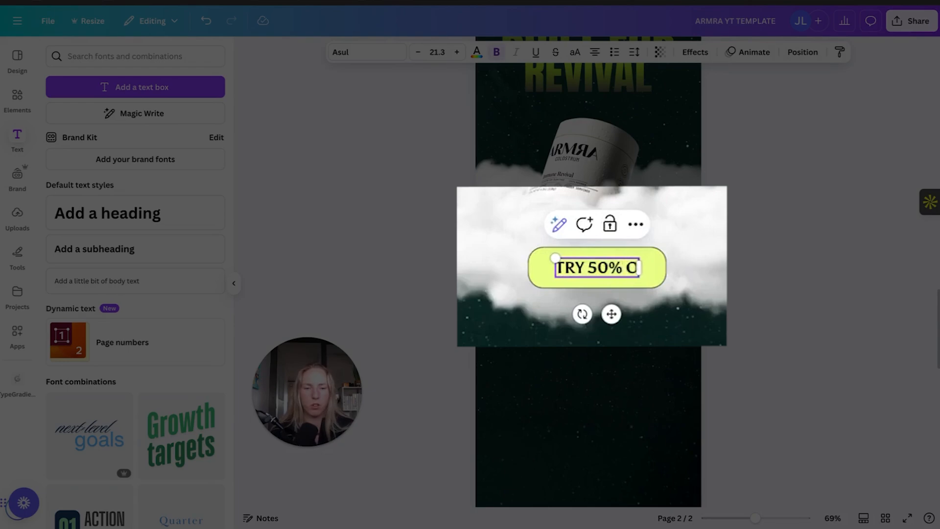
pyautogui.write('FF')
pyautogui.doubleClick(603, 323)
# Replace the new subheading's text on page 2 with the page 1 paragraph beginning "ARMRA is colostrum, perfected".
pyautogui.scroll(10, 699, 261)
pyautogui.scroll(15, 699, 261)
pyautogui.click(583, 399)
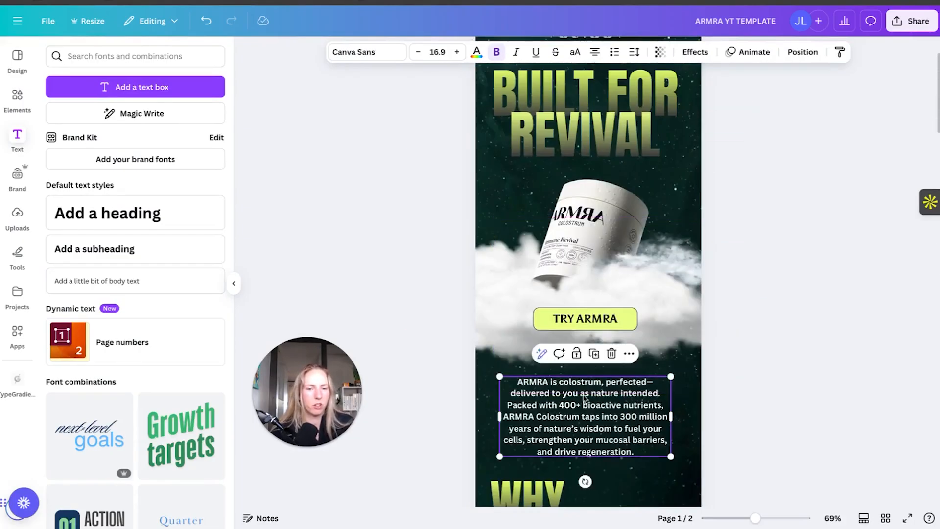
pyautogui.click(584, 399)
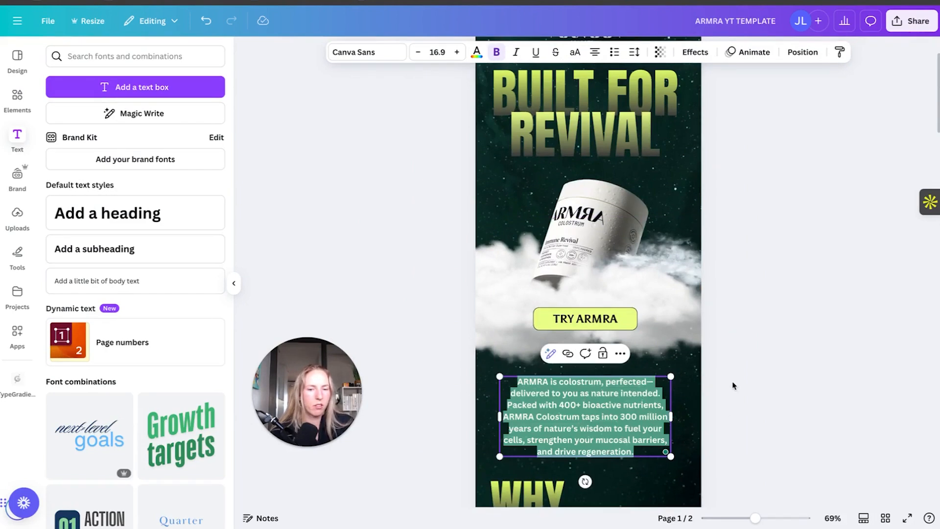
pyautogui.scroll(-20, 733, 385)
pyautogui.click(595, 268)
pyautogui.write('ARMRA is colostrum, perfected—delivered to you as nature intended. Packed with 400+ bioactive nutrients, ARMRA Colostrum taps into 300 million years of nature’s wisdom to fuel your cells, strengthen your mucosal barriers, and drive regeneration.')
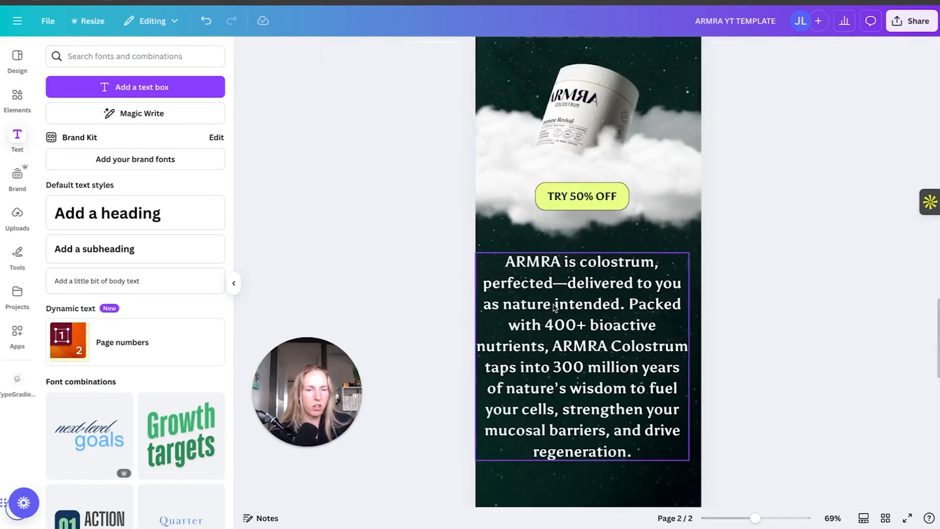
# Reduce the colostrum paragraph's font size to 15.
pyautogui.click(420, 53)
pyautogui.click(419, 54)
pyautogui.click(418, 53)
pyautogui.click(417, 54)
pyautogui.click(417, 52)
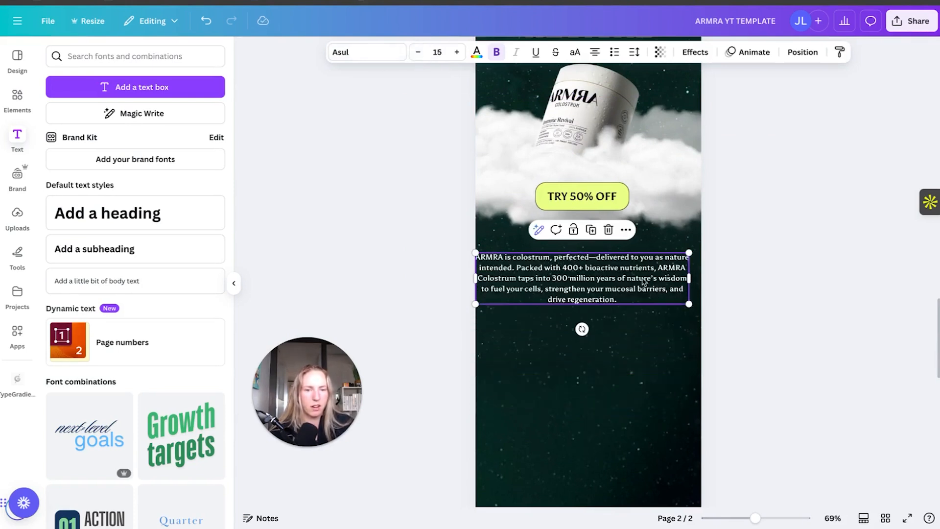
# Set the paragraph at size 16, resize its box to wrap over six lines, and centre it below the TRY 50% OFF button.
pyautogui.moveTo(689, 280); pyautogui.dragTo(654, 284)
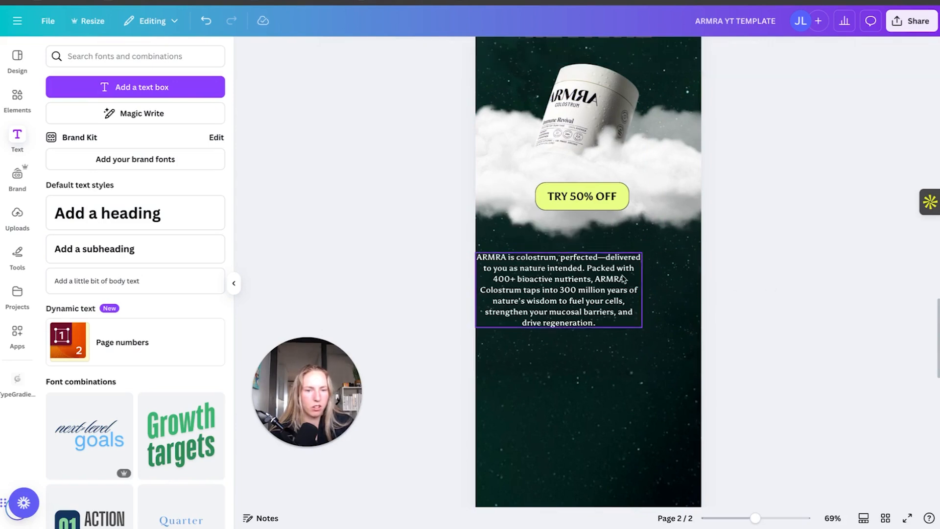
pyautogui.moveTo(579, 276); pyautogui.dragTo(603, 277)
pyautogui.click(791, 306)
pyautogui.scroll(1, 732, 293)
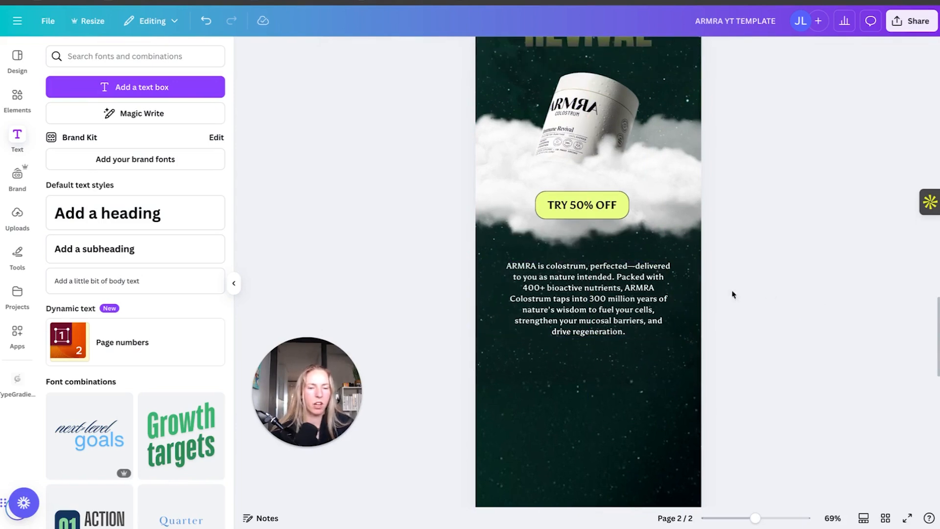
pyautogui.scroll(2, 599, 328)
pyautogui.click(644, 313)
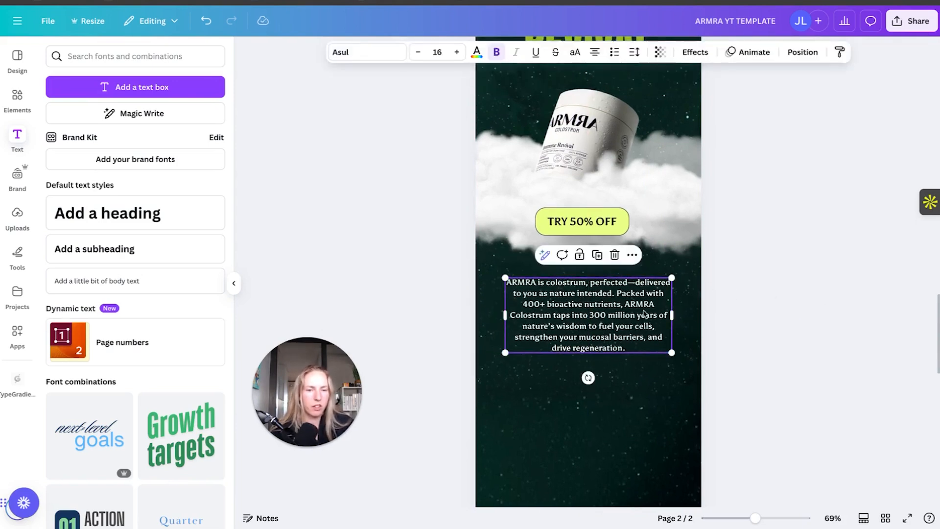
pyautogui.moveTo(671, 315); pyautogui.dragTo(650, 310)
pyautogui.click(839, 304)
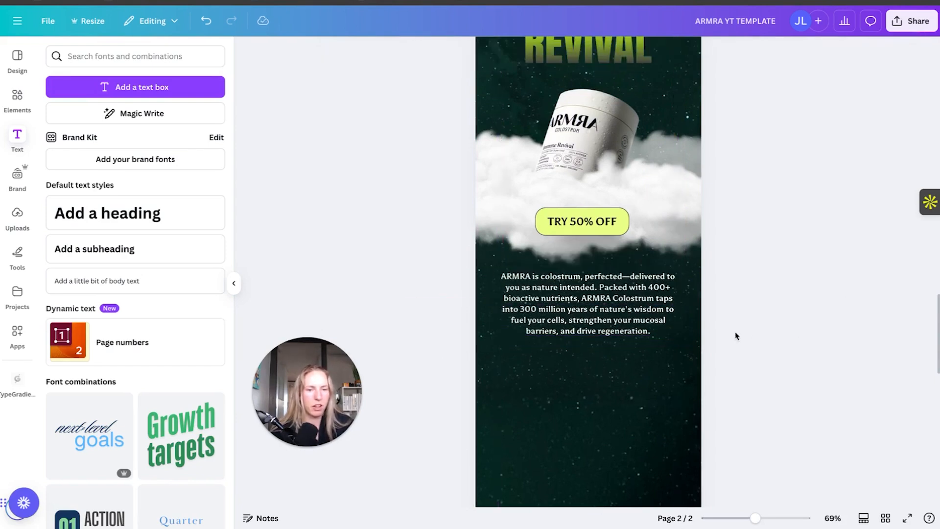
# Paste a copy of the gradient BUILT FOR headline on page 2 just below the colostrum paragraph.
pyautogui.scroll(20, 729, 321)
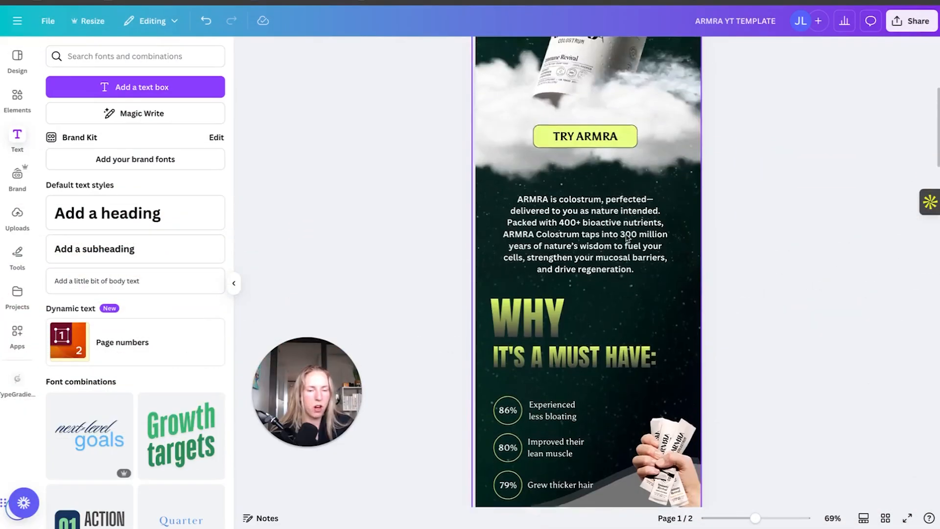
pyautogui.moveTo(364, 115); pyautogui.dragTo(631, 284)
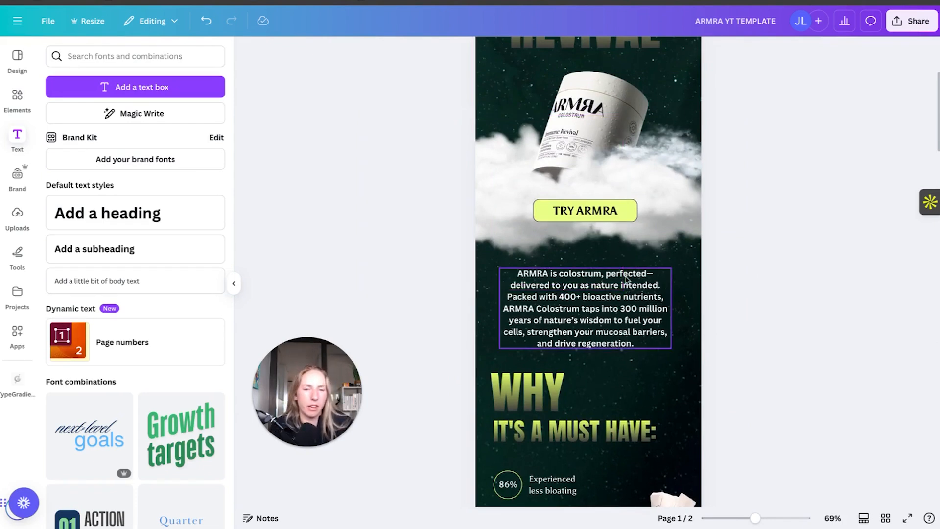
pyautogui.scroll(-4, 626, 280)
pyautogui.scroll(-12, 615, 244)
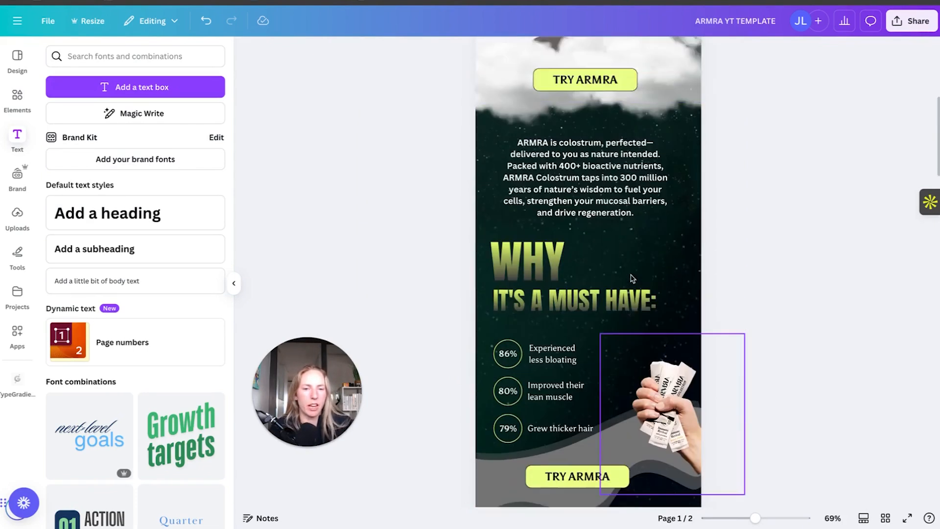
pyautogui.click(611, 211)
pyautogui.press('super+c')
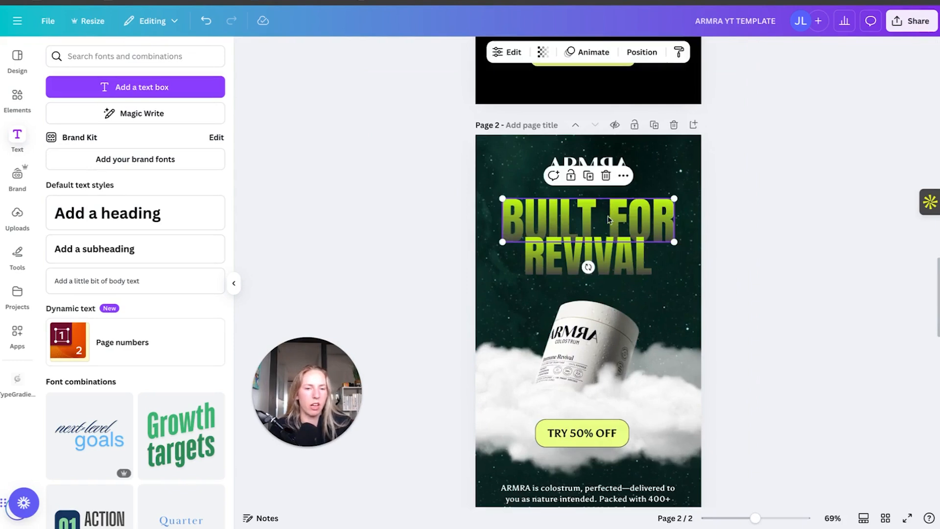
pyautogui.scroll(-9, 615, 245)
pyautogui.scroll(2, 607, 244)
pyautogui.press('super+v')
pyautogui.moveTo(598, 269); pyautogui.dragTo(595, 222)
pyautogui.doubleClick(599, 226)
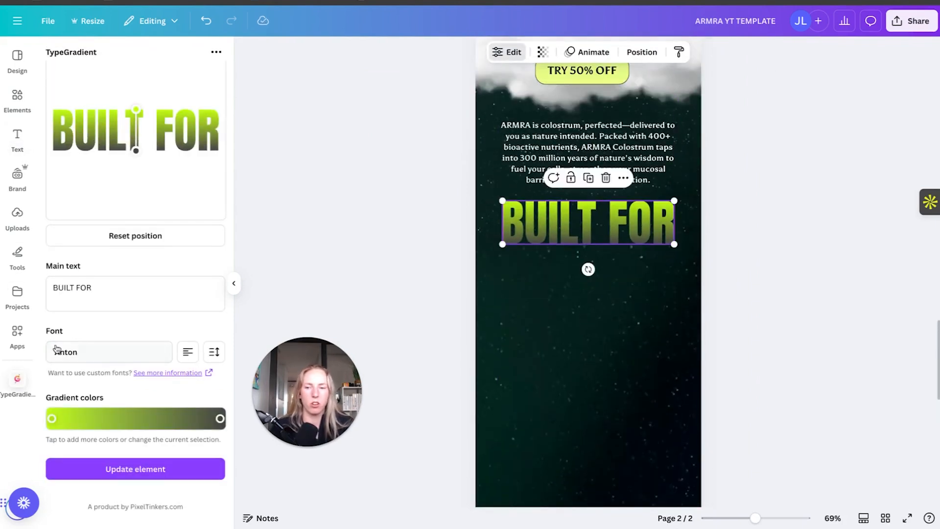
pyautogui.write('WHY')
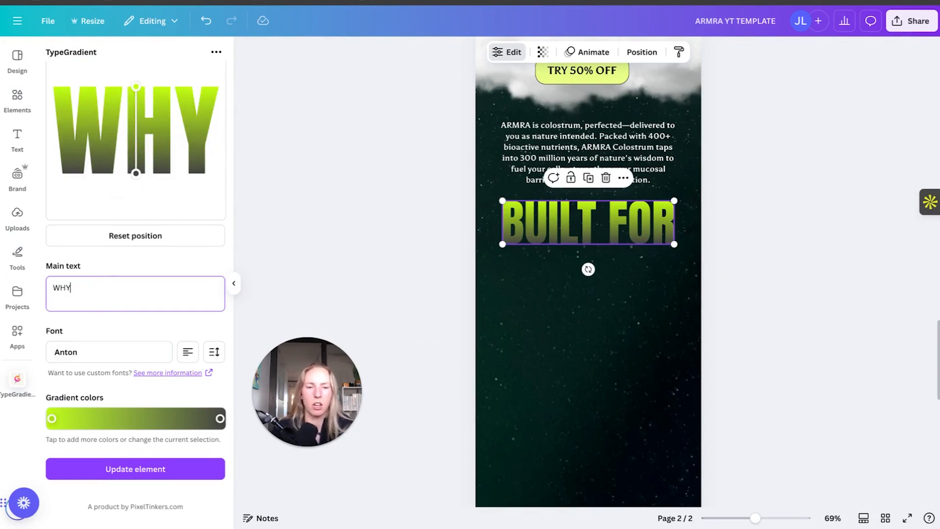
pyautogui.click(552, 354)
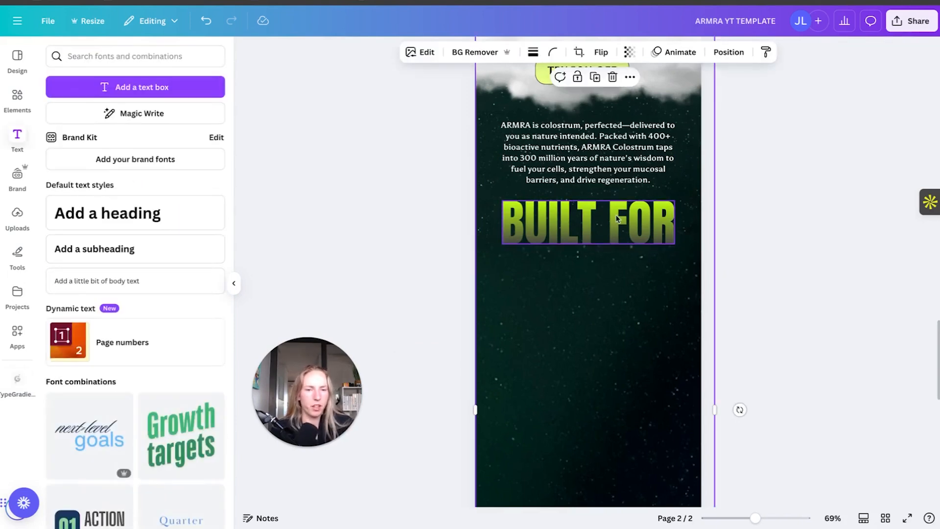
# Change the copied gradient headline's text to "Why" and scale it down at the page's left side below the paragraph.
pyautogui.doubleClick(617, 218)
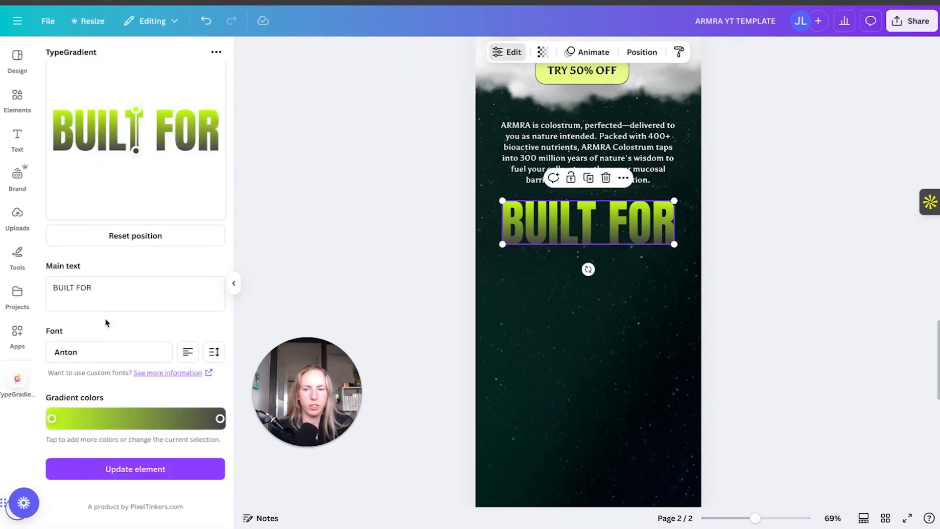
pyautogui.write('Why')
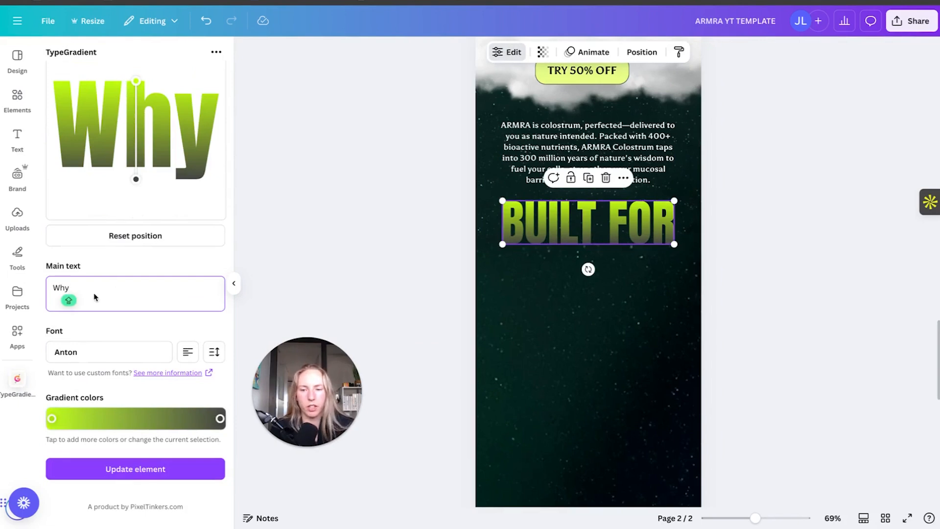
pyautogui.click(135, 468)
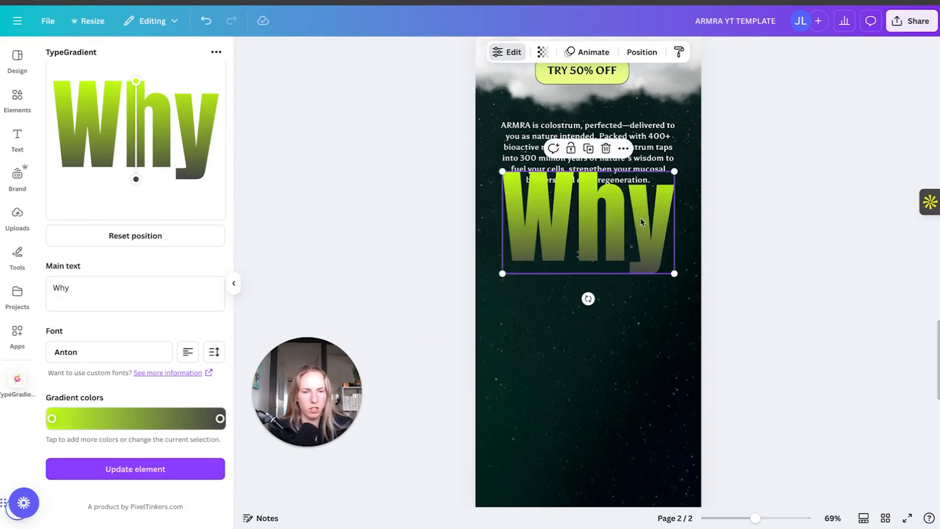
pyautogui.moveTo(683, 169); pyautogui.dragTo(571, 228)
# Paste another copy of the gradient BUILT FOR headline and align it at the left directly below Why.
pyautogui.scroll(10, 582, 226)
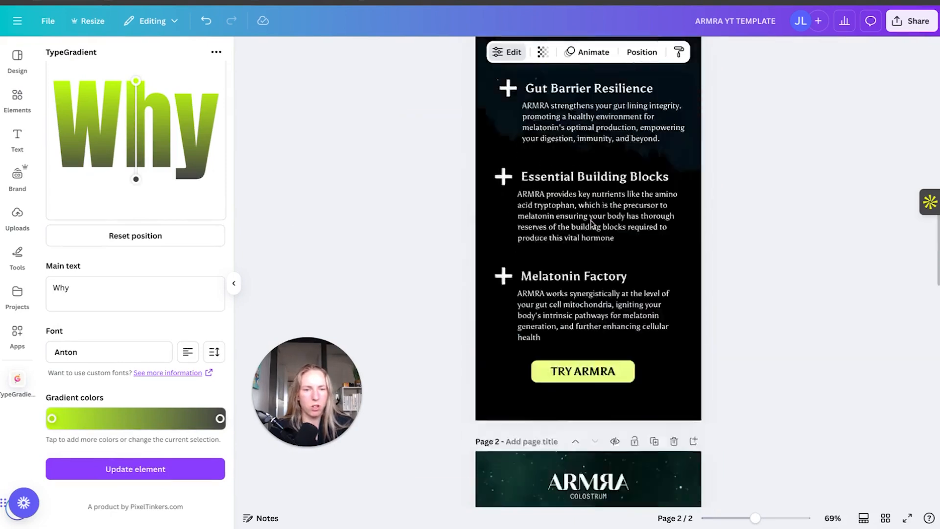
pyautogui.scroll(5, 594, 226)
pyautogui.scroll(-15, 583, 270)
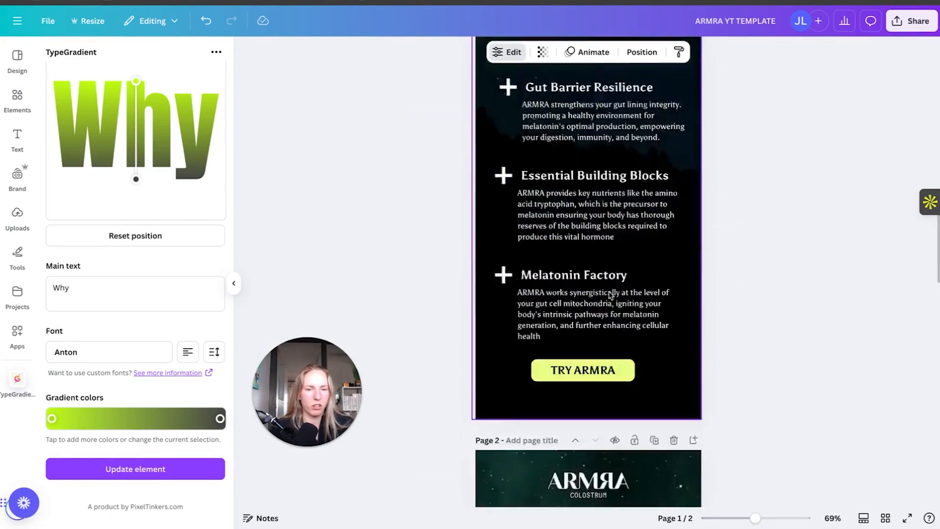
pyautogui.scroll(-2, 560, 280)
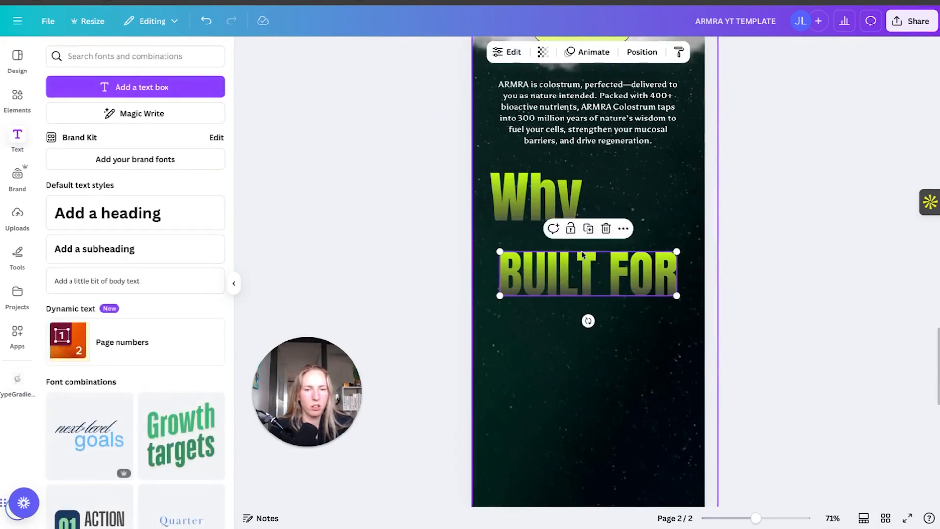
pyautogui.moveTo(579, 260); pyautogui.dragTo(570, 236)
# Change the second copied gradient headline's text to "It's A Must Have" and update the element.
pyautogui.doubleClick(573, 252)
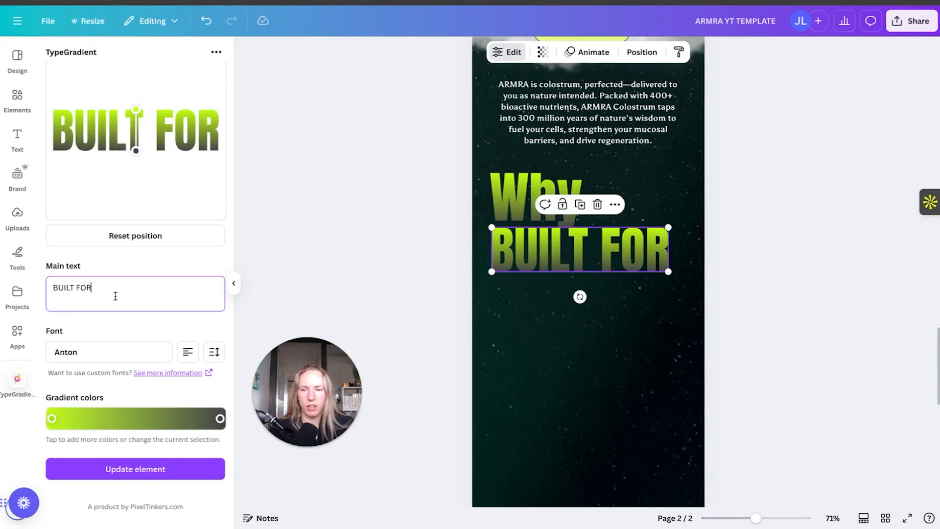
pyautogui.write("it's a")
pyautogui.press('BackSpace')
pyautogui.press('BackSpace')
pyautogui.press('BackSpace')
pyautogui.press('BackSpace')
pyautogui.press('BackSpace')
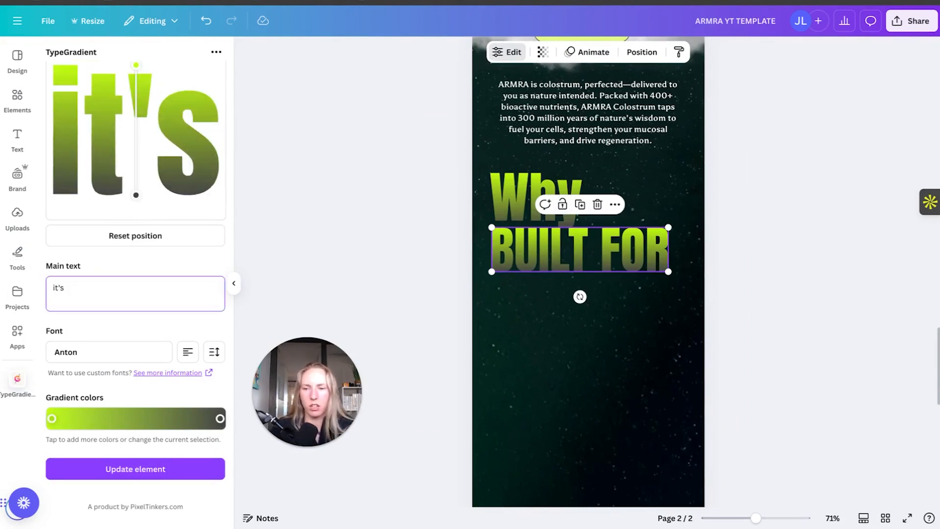
pyautogui.press('BackSpace')
pyautogui.write('It')
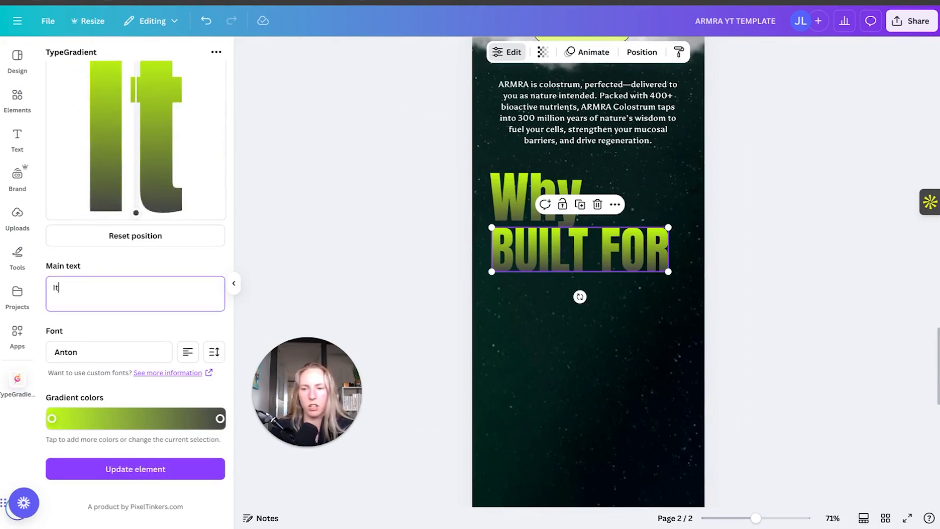
pyautogui.write("'s A mus")
pyautogui.press('BackSpace')
pyautogui.press('BackSpace')
pyautogui.press('BackSpace')
pyautogui.press('BackSpace')
pyautogui.write('Must Have')
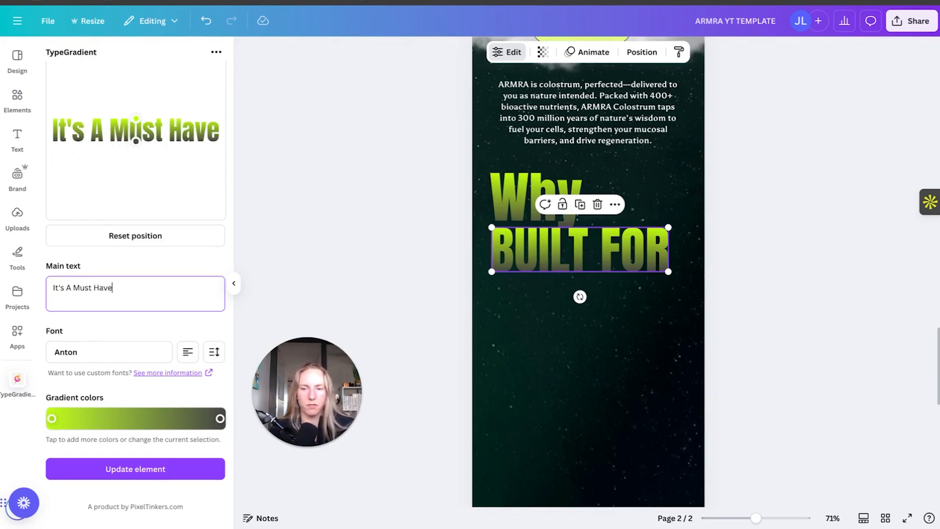
pyautogui.click(135, 467)
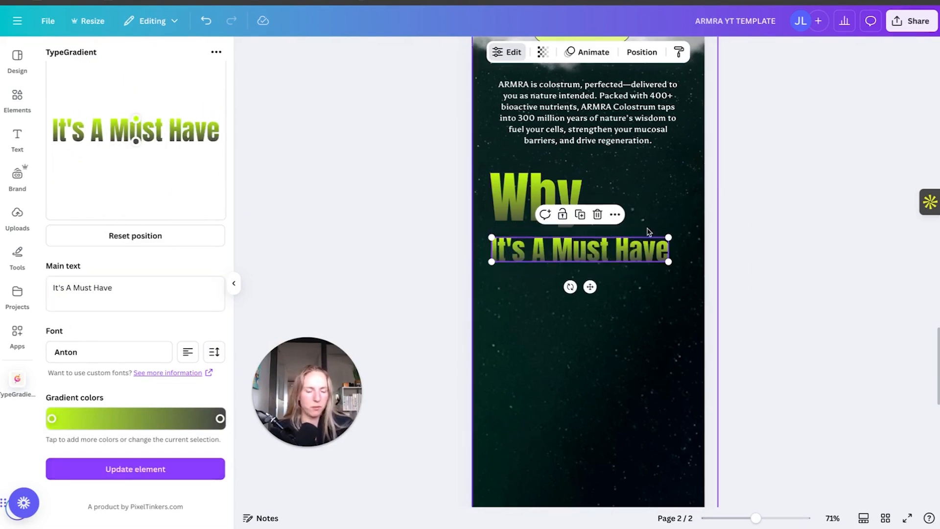
# Tuck the It's A Must Have line close beneath Why, roughly aligned with its left edge.
pyautogui.moveTo(636, 250); pyautogui.dragTo(637, 242)
pyautogui.click(725, 263)
pyautogui.moveTo(543, 234); pyautogui.dragTo(543, 239)
pyautogui.click(744, 213)
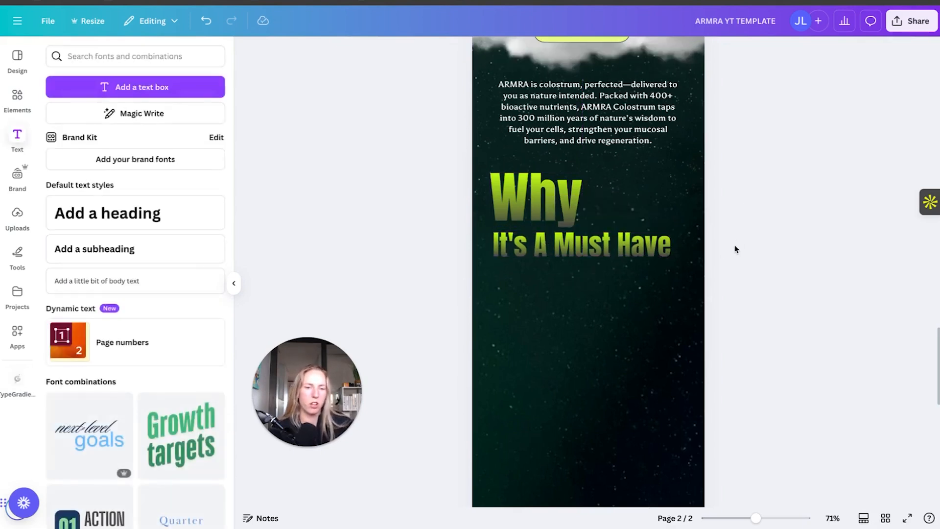
# Add the uploaded image of the hand holding ARMRA sachets, enlarge it slightly, and place it below the heading, running off the page's right edge.
pyautogui.scroll(4, 735, 244)
pyautogui.scroll(-4, 734, 244)
pyautogui.scroll(-1, 565, 270)
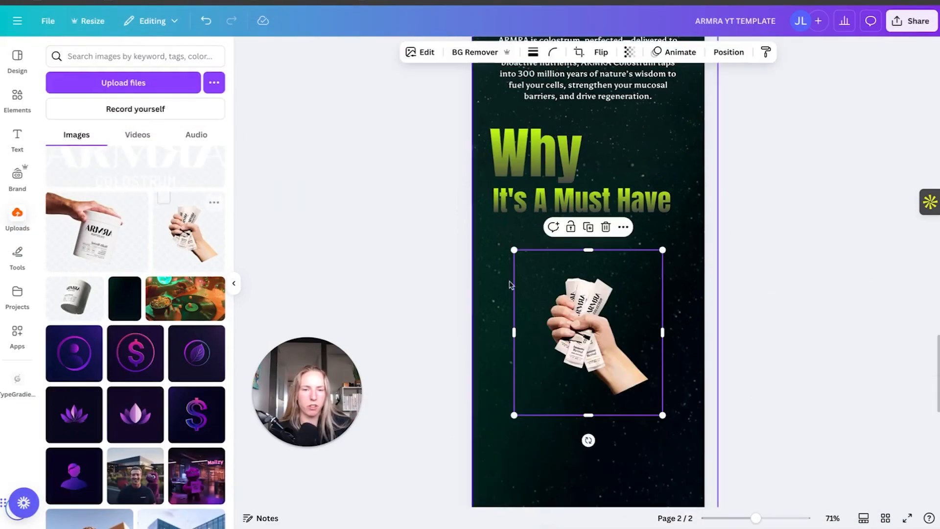
pyautogui.moveTo(563, 337); pyautogui.dragTo(637, 295)
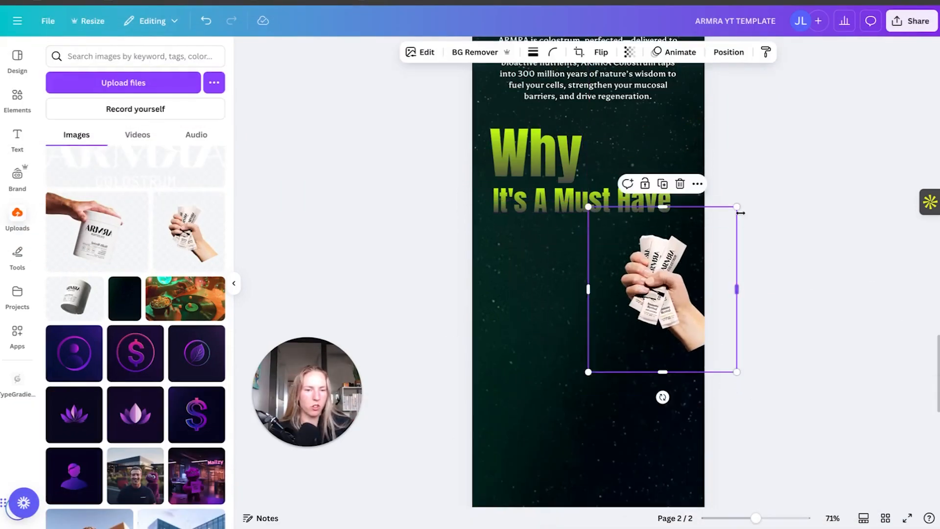
pyautogui.moveTo(588, 206); pyautogui.dragTo(571, 189)
pyautogui.moveTo(667, 311); pyautogui.dragTo(684, 334)
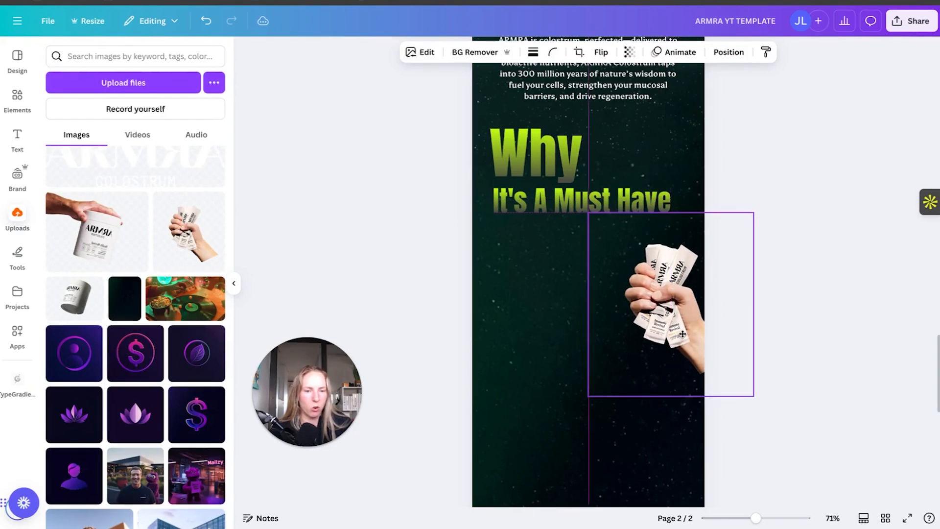
# Rotate the hand-with-sachets image slightly counterclockwise and nudge it a little to the left, keeping it running off the page edge.
pyautogui.moveTo(671, 421); pyautogui.dragTo(678, 421)
pyautogui.moveTo(689, 283); pyautogui.dragTo(684, 282)
pyautogui.click(775, 356)
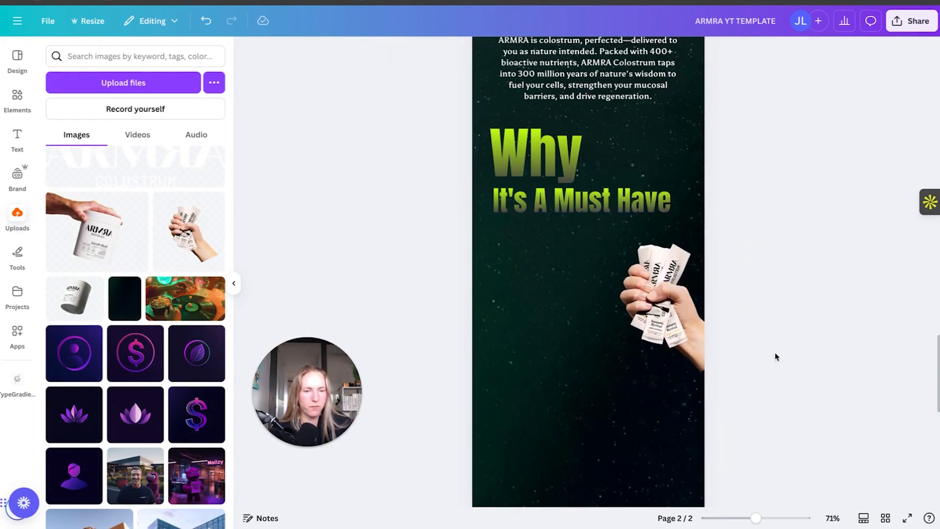
pyautogui.click(674, 300)
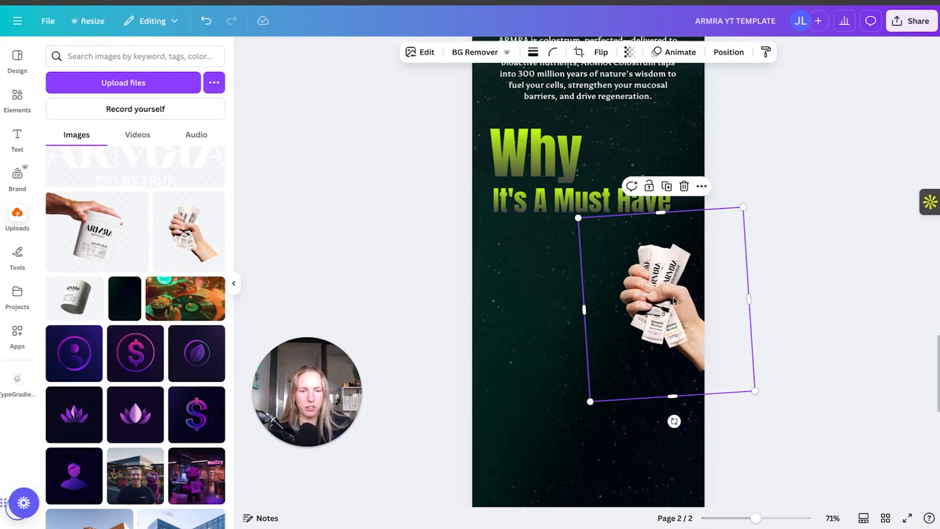
pyautogui.click(576, 217)
pyautogui.click(779, 235)
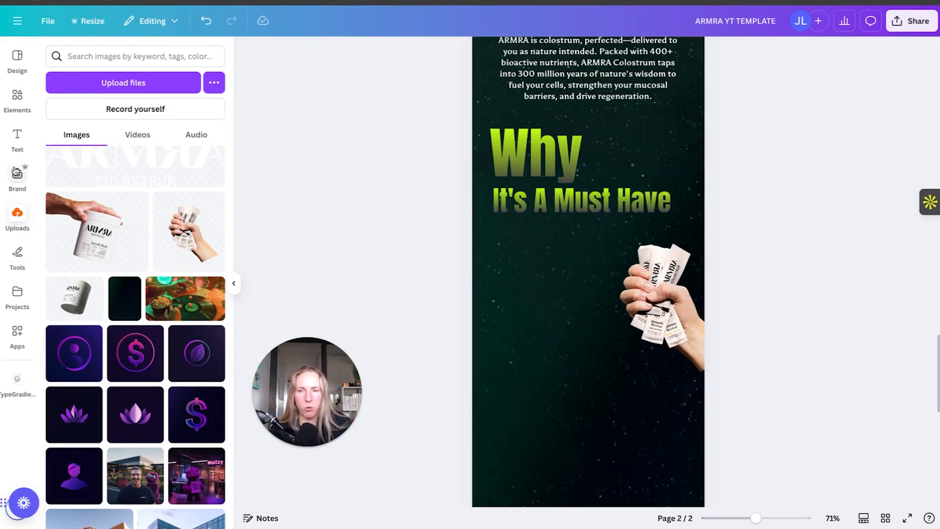
# Search the elements library for "circle".
pyautogui.click(16, 100)
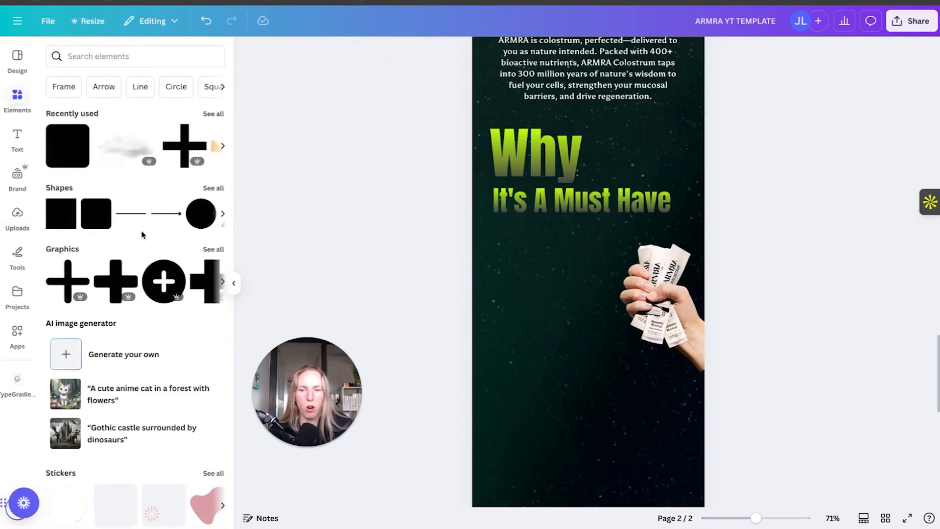
pyautogui.hscroll(6, 165, 147)
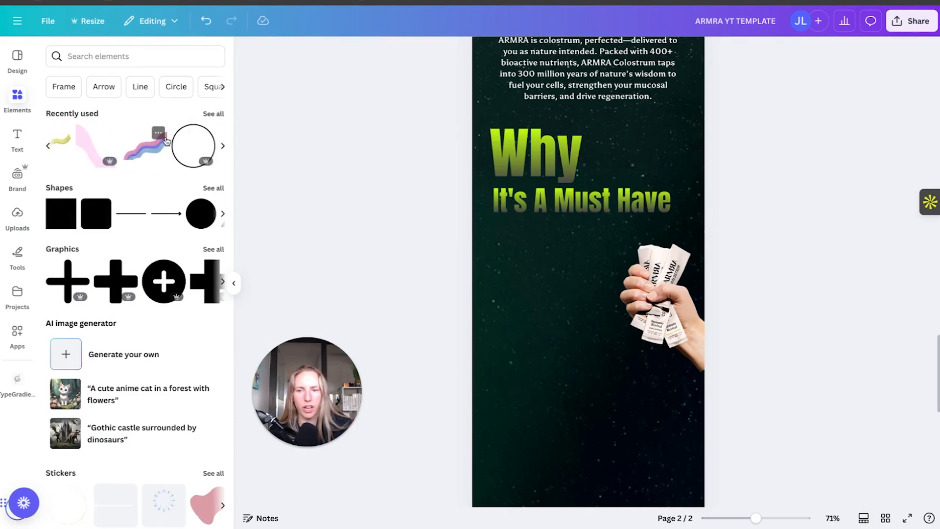
pyautogui.hscroll(3, 167, 144)
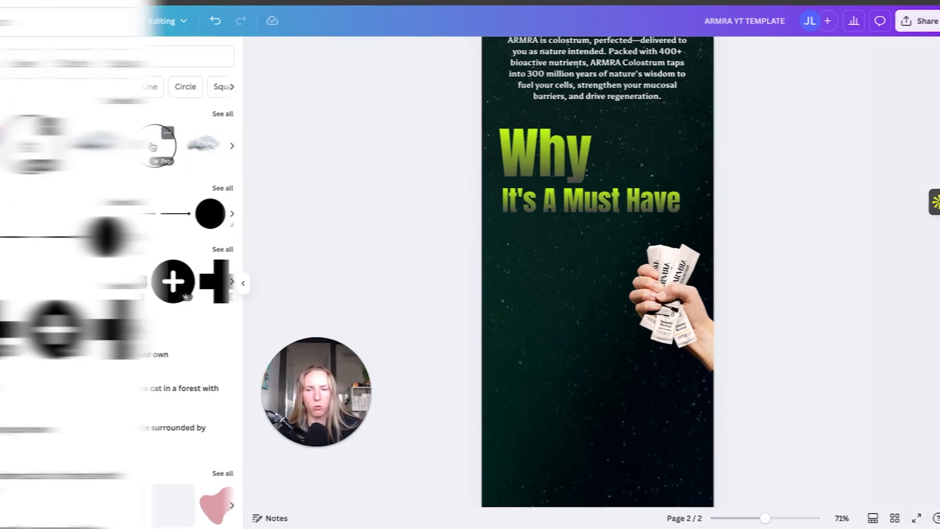
pyautogui.click(110, 56)
pyautogui.write('circle')
pyautogui.press('Return')
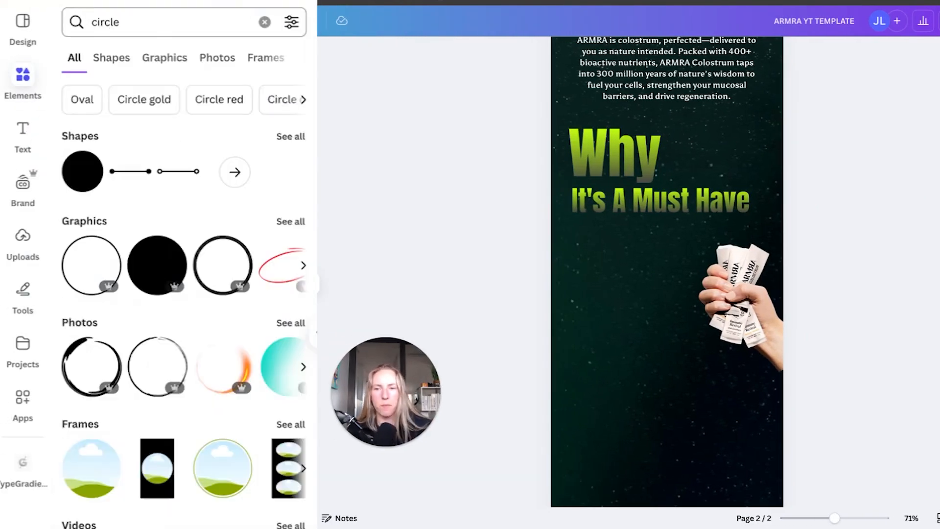
# Add the thin circle outline graphic to the page, shrink it, and color it the light lime document color.
pyautogui.click(92, 273)
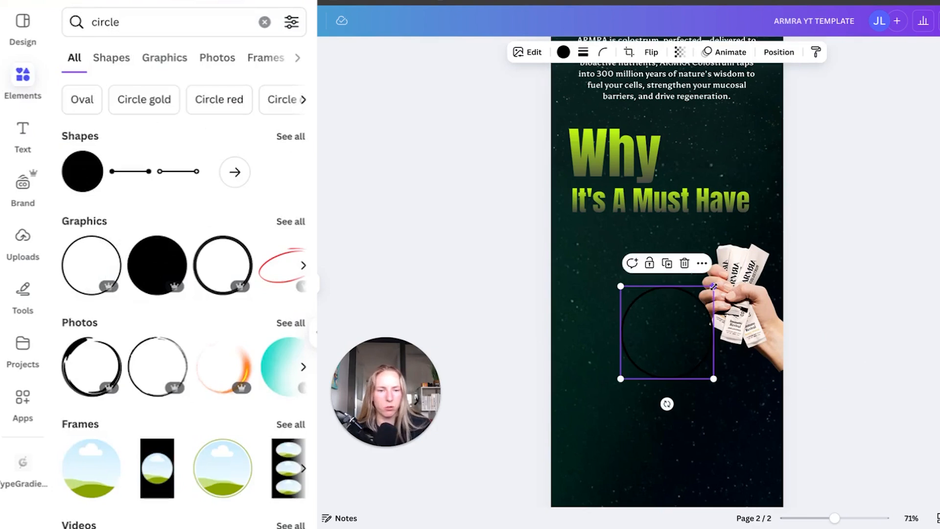
pyautogui.moveTo(713, 283); pyautogui.dragTo(673, 326)
pyautogui.click(563, 53)
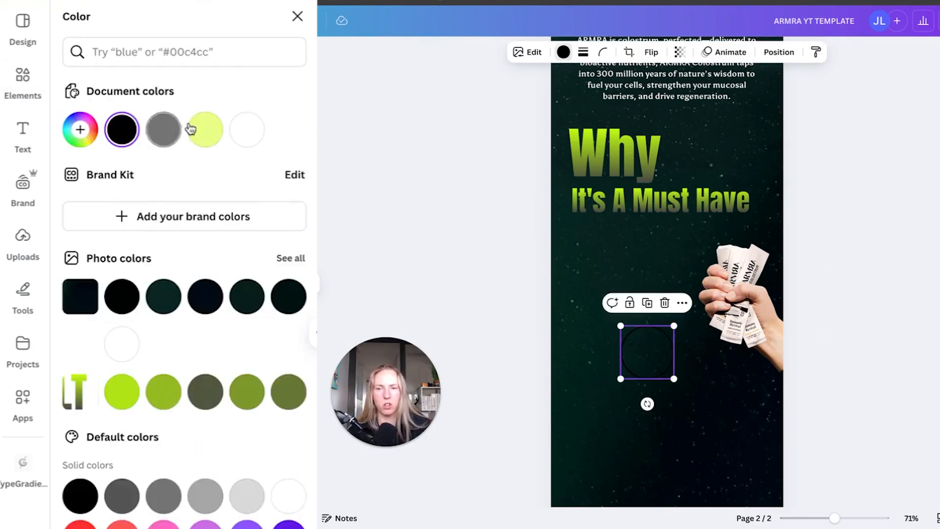
pyautogui.click(206, 142)
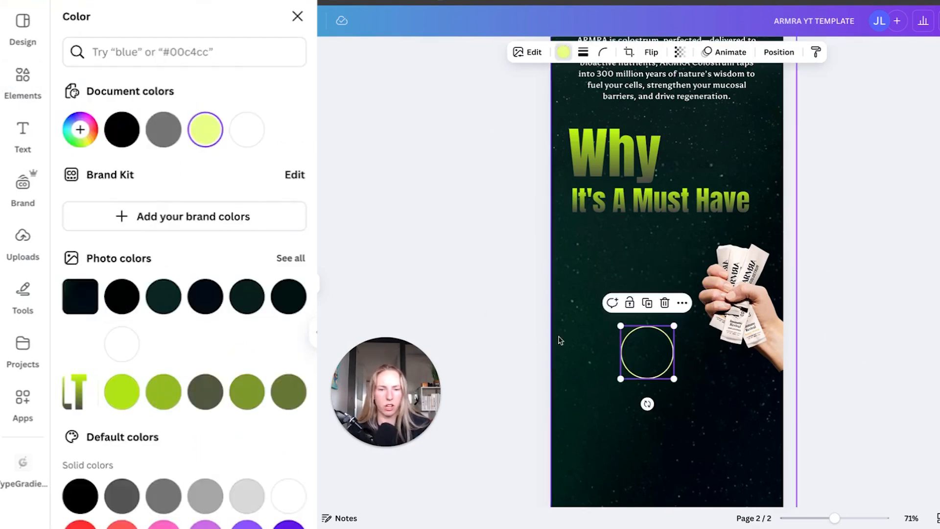
# Shrink the lime circle further below the heading's left edge and duplicate it twice into an evenly spaced vertical stack of three.
pyautogui.moveTo(673, 326); pyautogui.dragTo(590, 265)
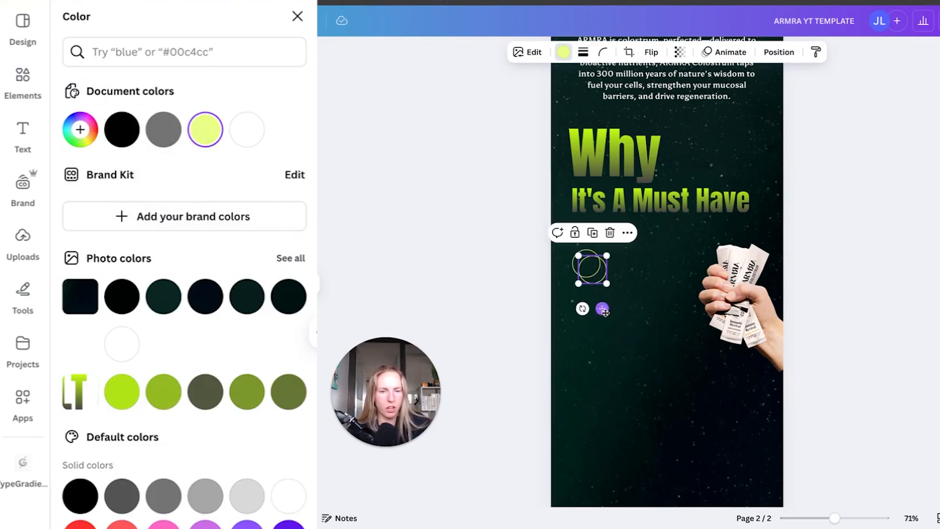
pyautogui.moveTo(596, 302); pyautogui.dragTo(590, 303)
pyautogui.moveTo(596, 336); pyautogui.dragTo(585, 330)
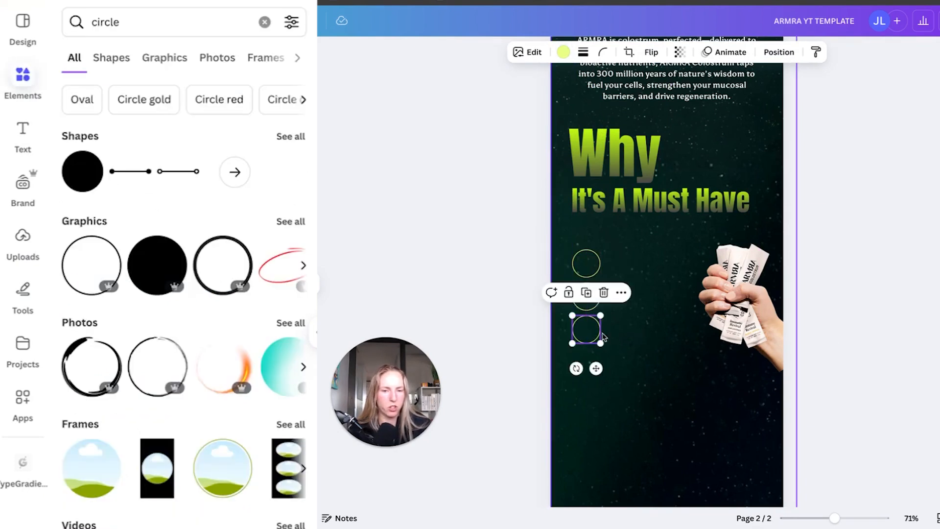
pyautogui.click(864, 285)
# Examine the text formatting of the ARMRA description paragraph above the Why heading.
pyautogui.scroll(3, 646, 296)
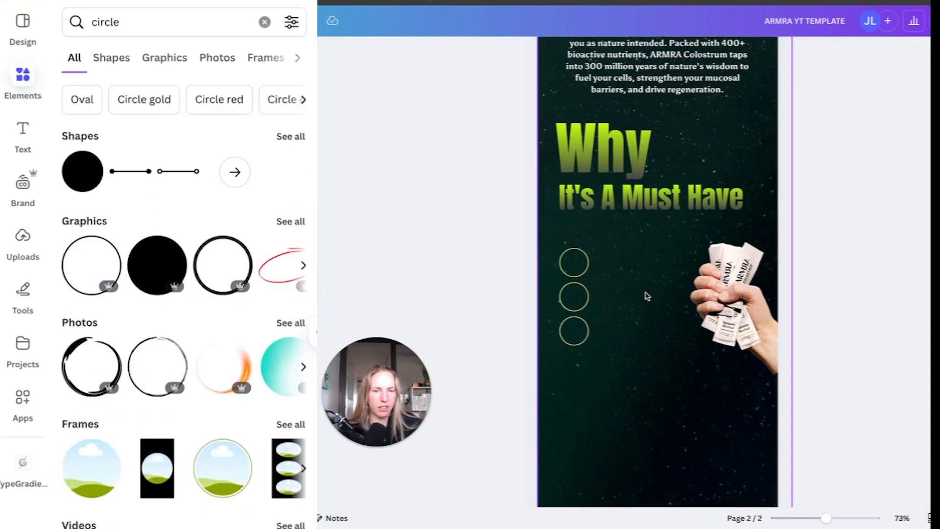
pyautogui.scroll(2, 570, 210)
pyautogui.scroll(1, 491, 206)
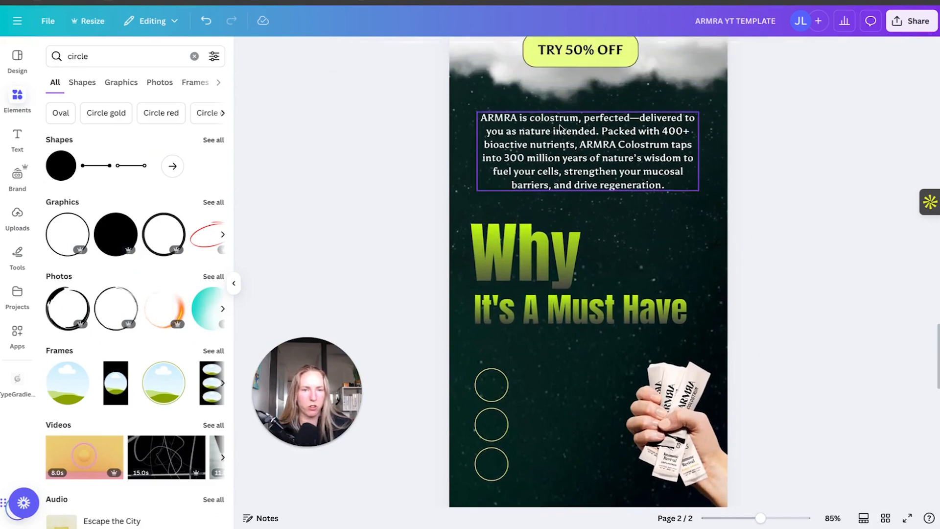
pyautogui.click(558, 127)
pyautogui.scroll(3, 555, 155)
pyautogui.scroll(-6, 555, 188)
pyautogui.scroll(1, 557, 192)
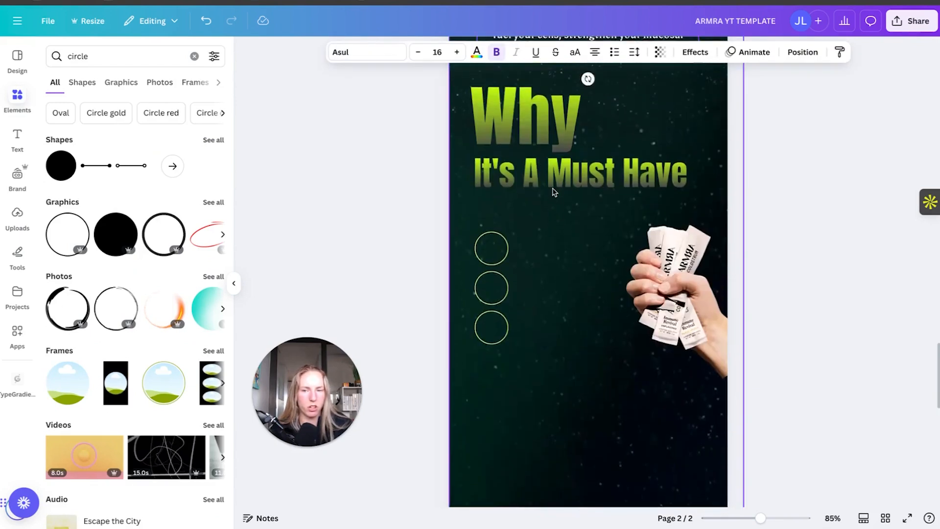
pyautogui.scroll(-1, 554, 189)
# Add a subheading text reading "86%", scale it down to size 14.7, and center it inside the top circle.
pyautogui.click(17, 139)
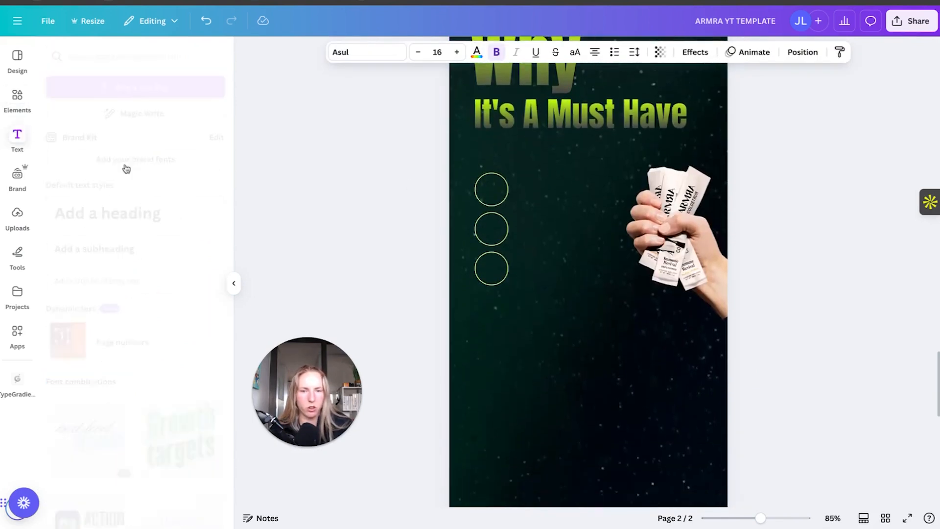
pyautogui.click(117, 247)
pyautogui.write('86')
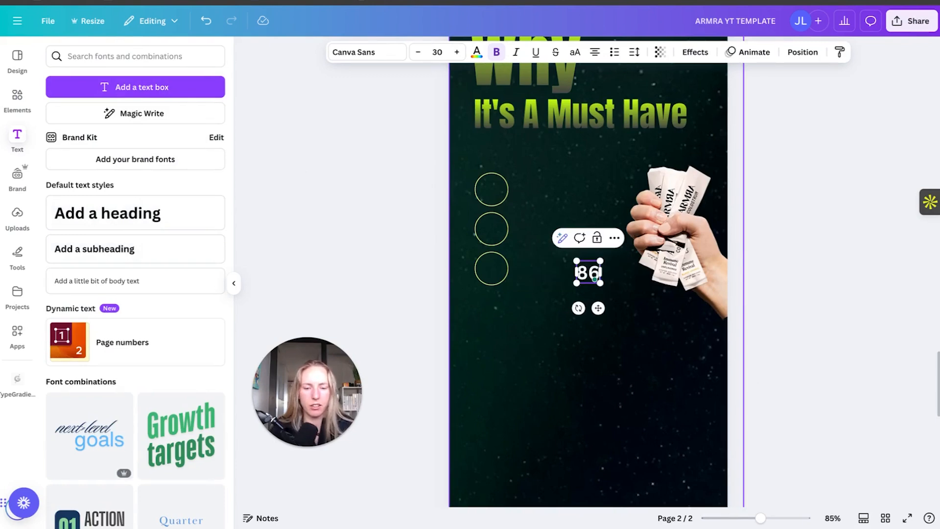
pyautogui.moveTo(607, 261); pyautogui.dragTo(589, 272)
pyautogui.moveTo(583, 307); pyautogui.dragTo(504, 223)
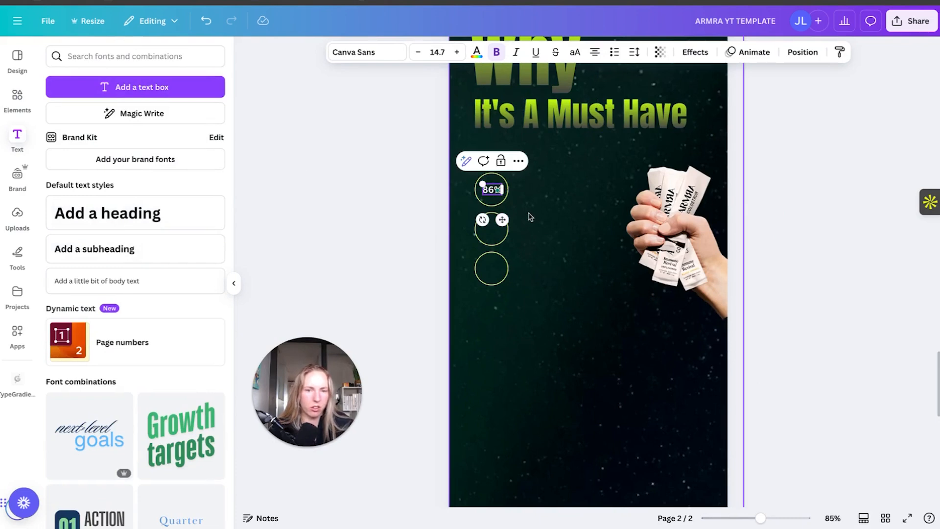
pyautogui.press('Escape')
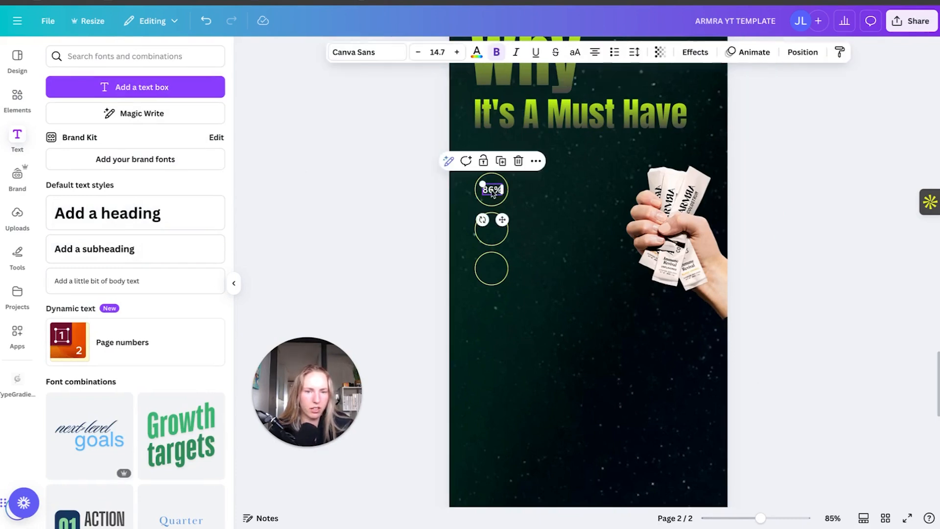
# Duplicate the percentage text into the middle and lower circles, changing the copies to "80%" and "76%" and centering them.
pyautogui.hotkey('ctrl', 'd')
pyautogui.moveTo(511, 227); pyautogui.dragTo(504, 260)
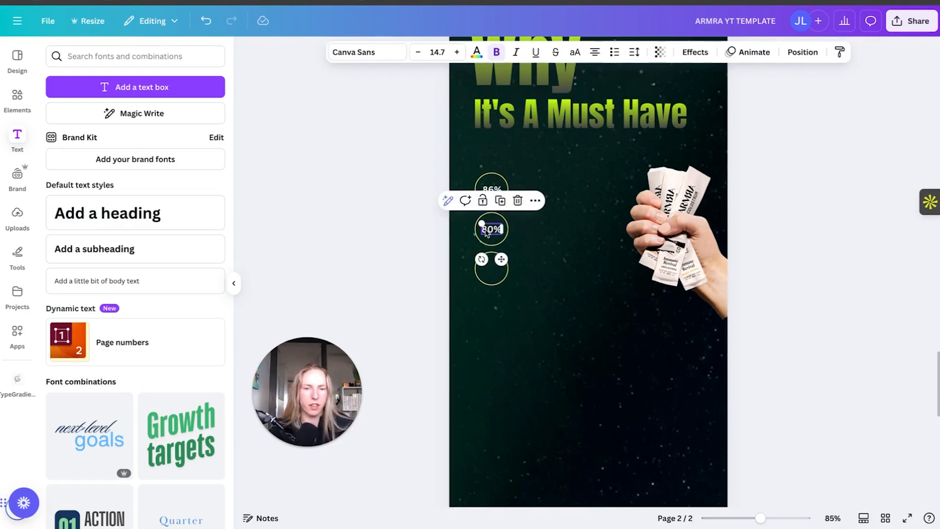
pyautogui.hotkey('ctrl', 'd')
pyautogui.moveTo(506, 267); pyautogui.dragTo(506, 299)
pyautogui.doubleClick(485, 262)
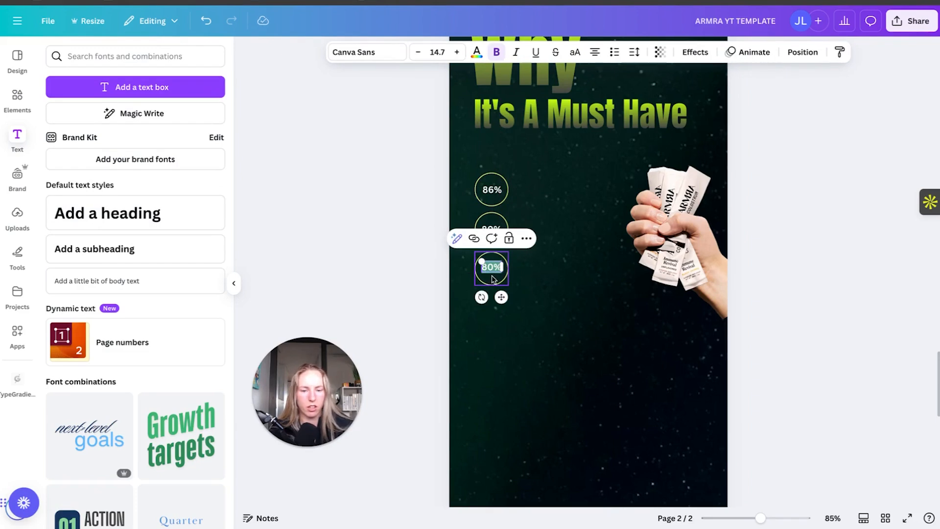
pyautogui.click(684, 298)
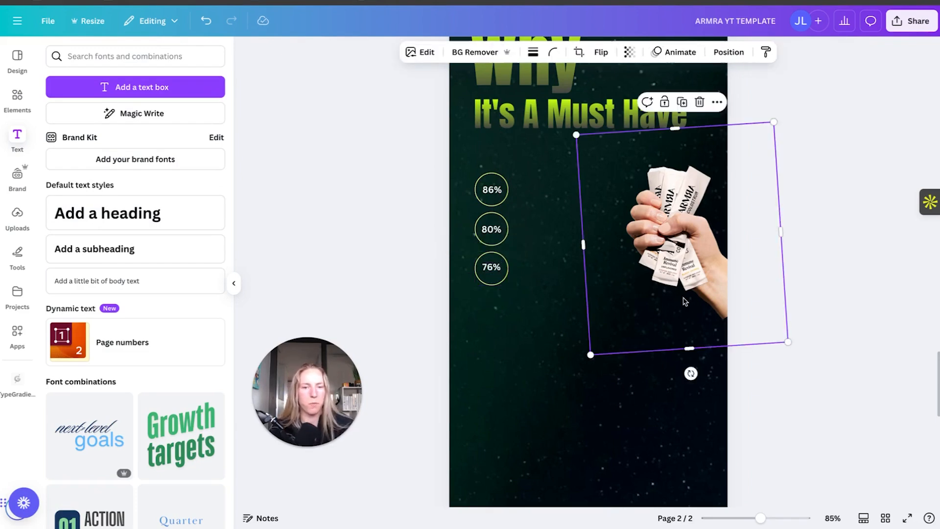
pyautogui.moveTo(490, 267); pyautogui.dragTo(490, 268)
pyautogui.click(646, 316)
pyautogui.click(728, 272)
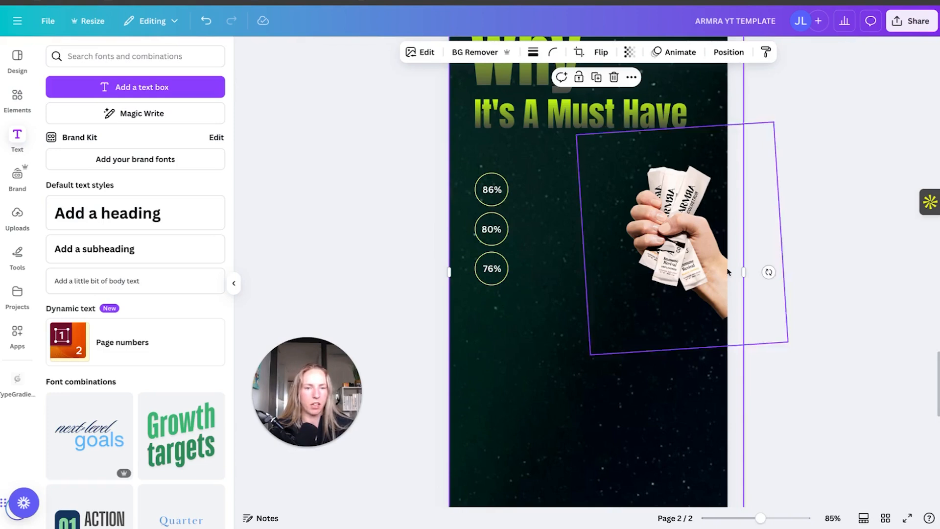
# Examine the benefit texts beside the percentage circles in the finished reference design on page 1.
pyautogui.click(759, 248)
pyautogui.scroll(-4, 758, 248)
pyautogui.scroll(2, 586, 231)
pyautogui.scroll(15, 585, 233)
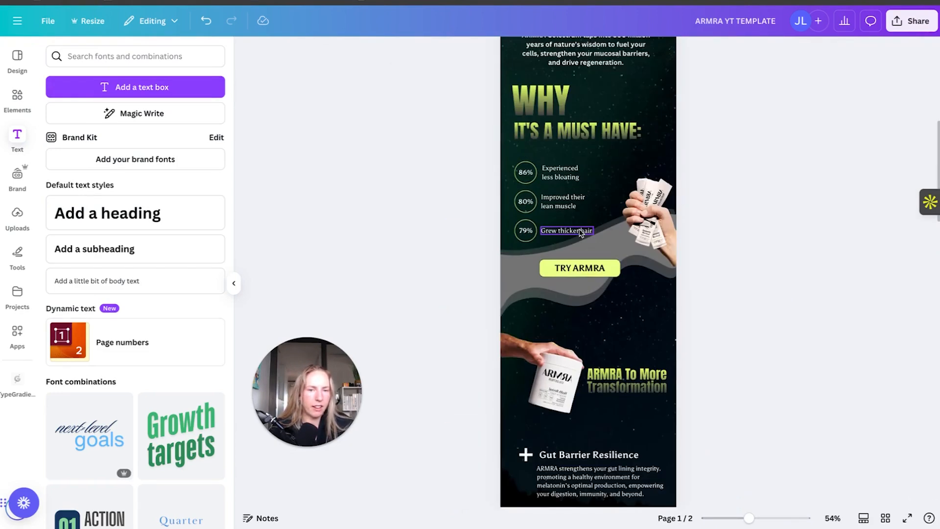
pyautogui.click(552, 179)
pyautogui.click(689, 266)
pyautogui.scroll(-12, 689, 266)
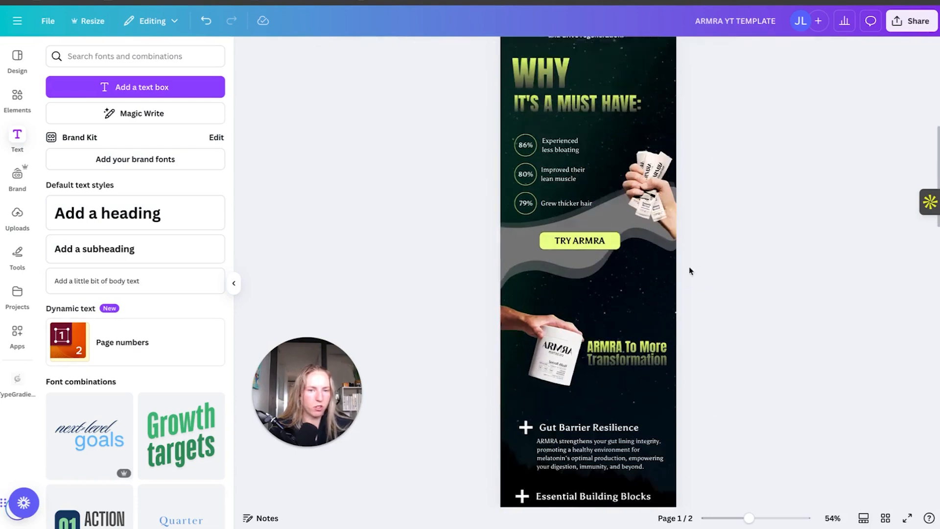
pyautogui.scroll(5, 592, 294)
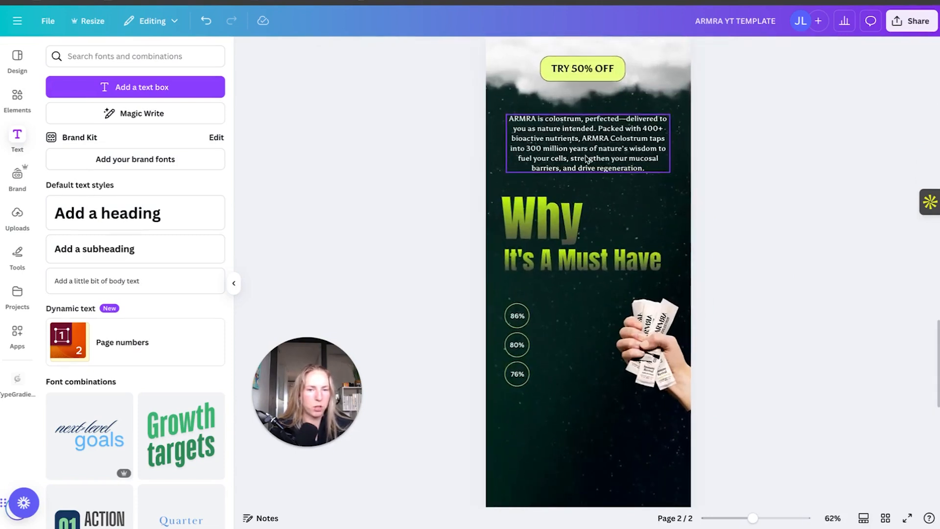
# Add a subheading reading "Experienced less bloating", wrap it onto two lines, left-align it, and scale it down to size 16.7.
pyautogui.click(94, 250)
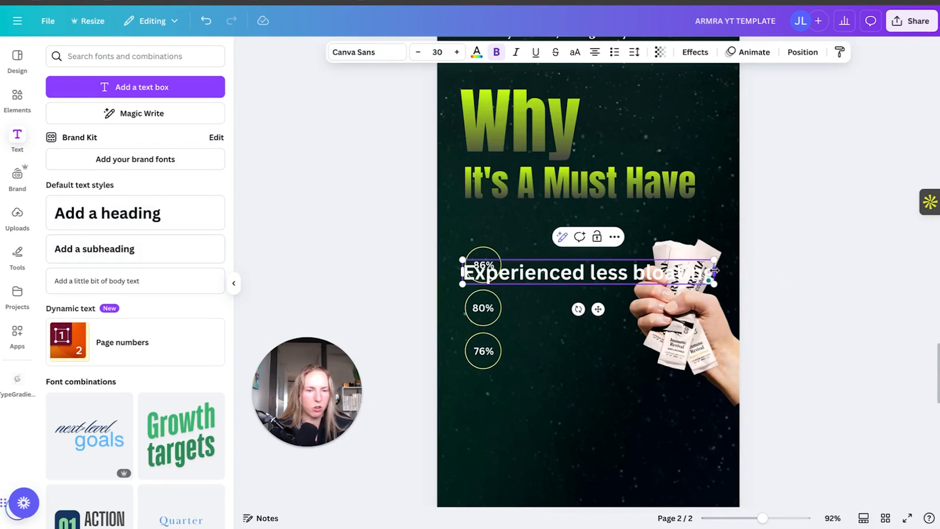
pyautogui.moveTo(715, 270); pyautogui.dragTo(651, 274)
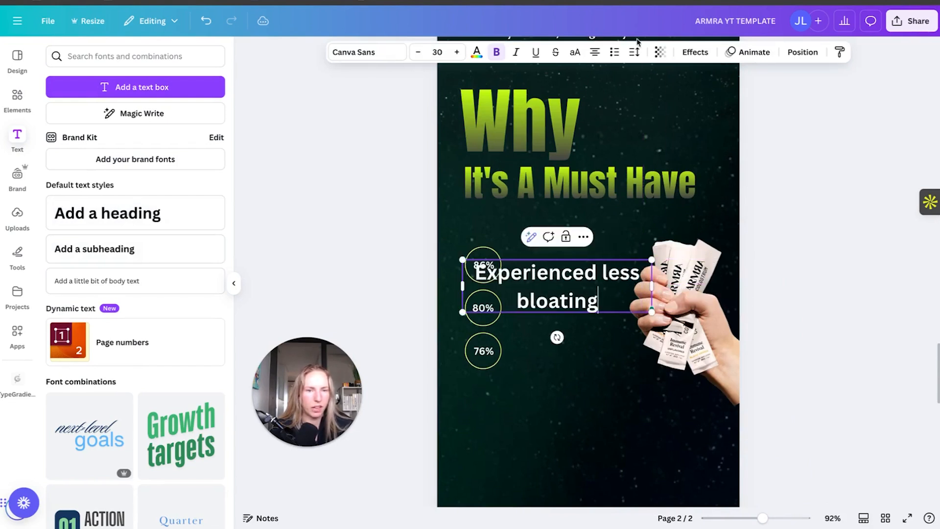
pyautogui.click(595, 53)
pyautogui.click(770, 268)
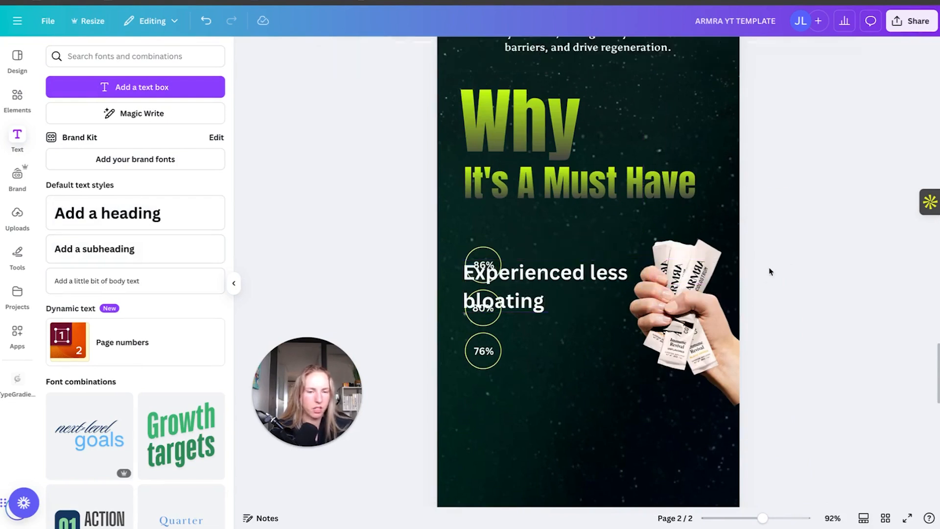
pyautogui.click(595, 305)
pyautogui.moveTo(593, 296); pyautogui.dragTo(571, 300)
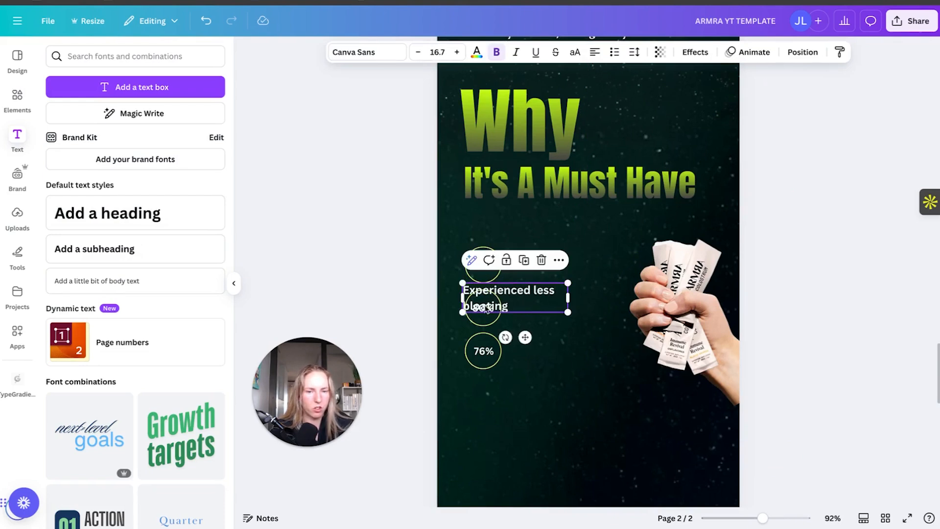
# Set the benefit text's font to Asul, reduce it to size 14.9, and place it right beside the 86% circle.
pyautogui.click(390, 51)
pyautogui.click(118, 180)
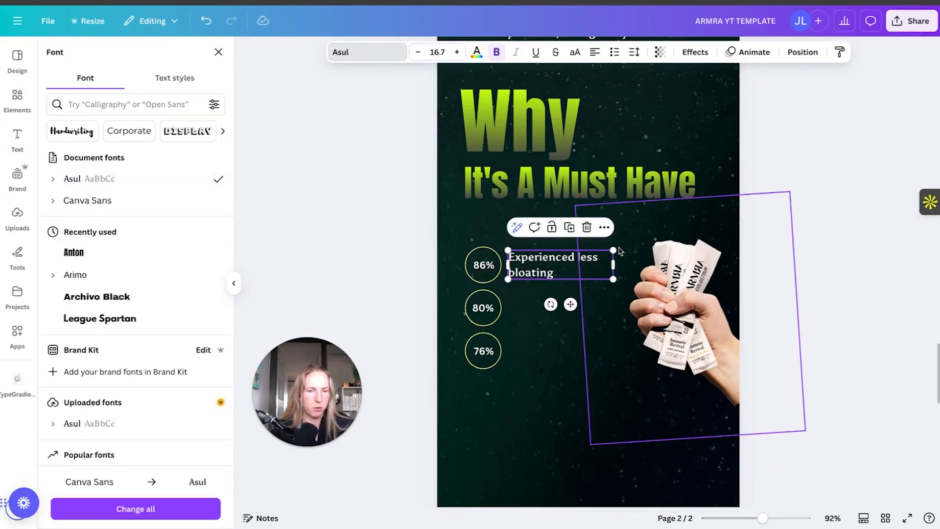
pyautogui.click(762, 302)
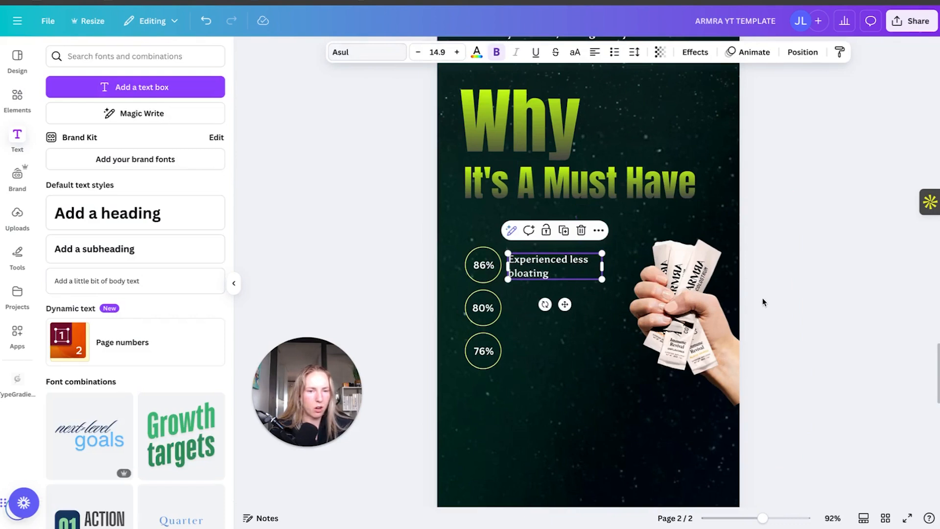
# Duplicate the "Experienced less bloating" text and copy the wording "Improved their lean muscle" from the reference design on page 1.
pyautogui.click(546, 273)
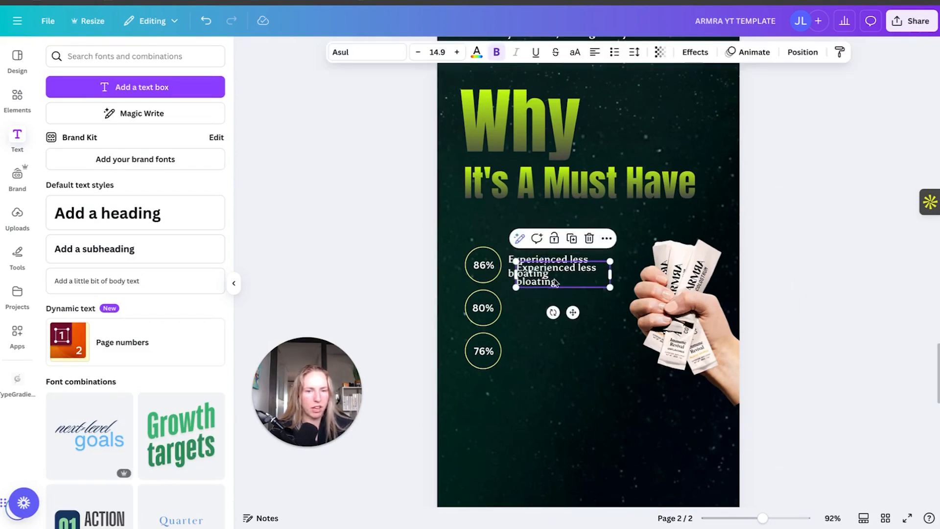
pyautogui.scroll(10, 544, 313)
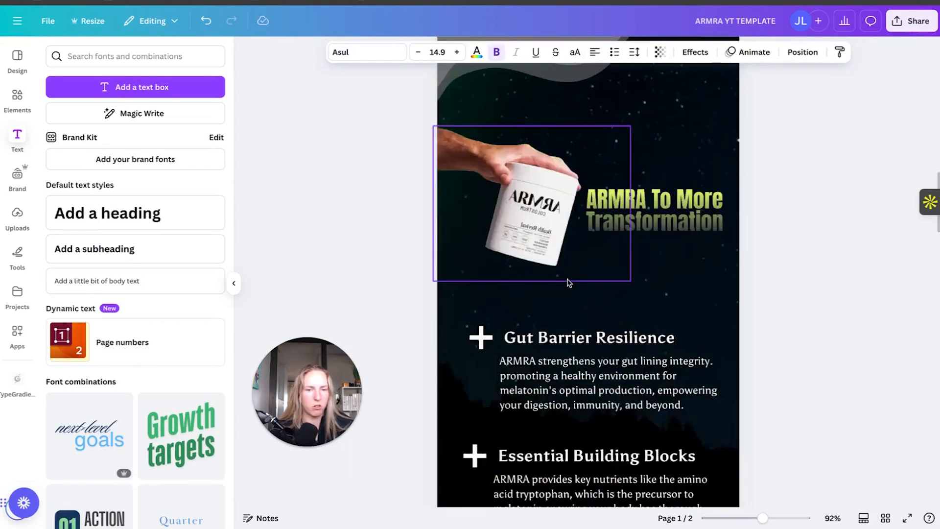
pyautogui.scroll(2, 571, 283)
pyautogui.scroll(-12, 537, 246)
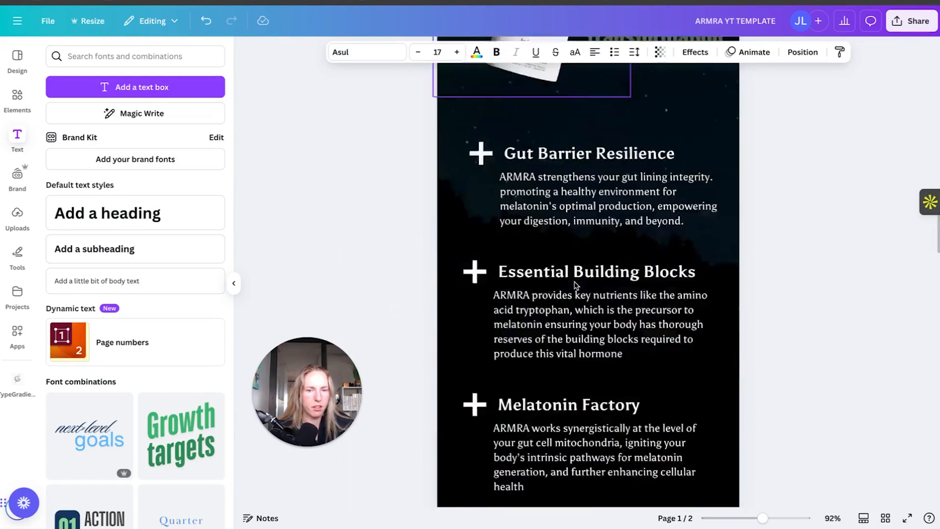
pyautogui.scroll(5, 573, 280)
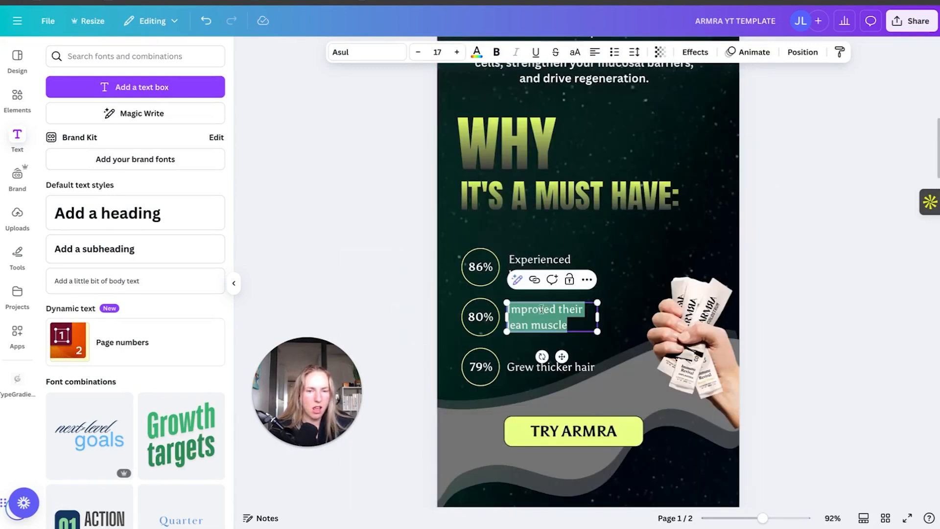
pyautogui.scroll(-8, 543, 343)
pyautogui.scroll(-5, 570, 343)
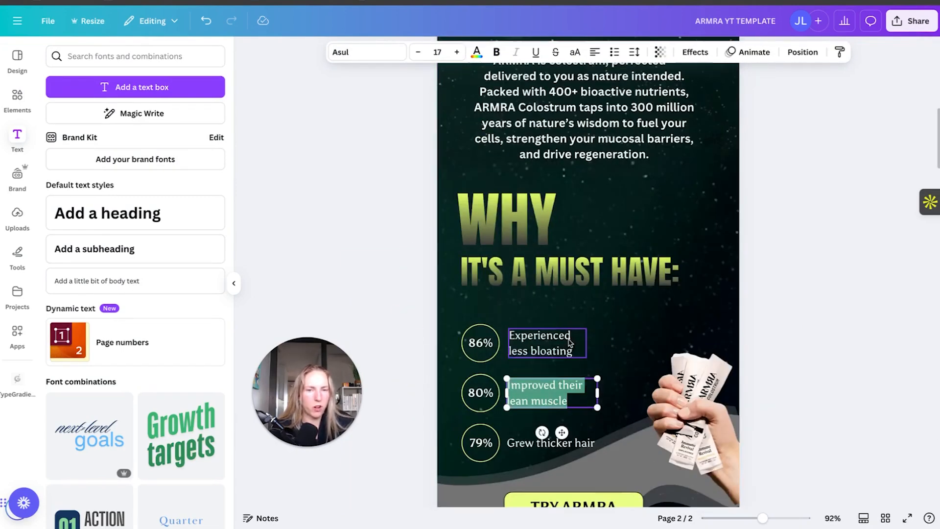
pyautogui.click(791, 334)
pyautogui.scroll(-15, 793, 336)
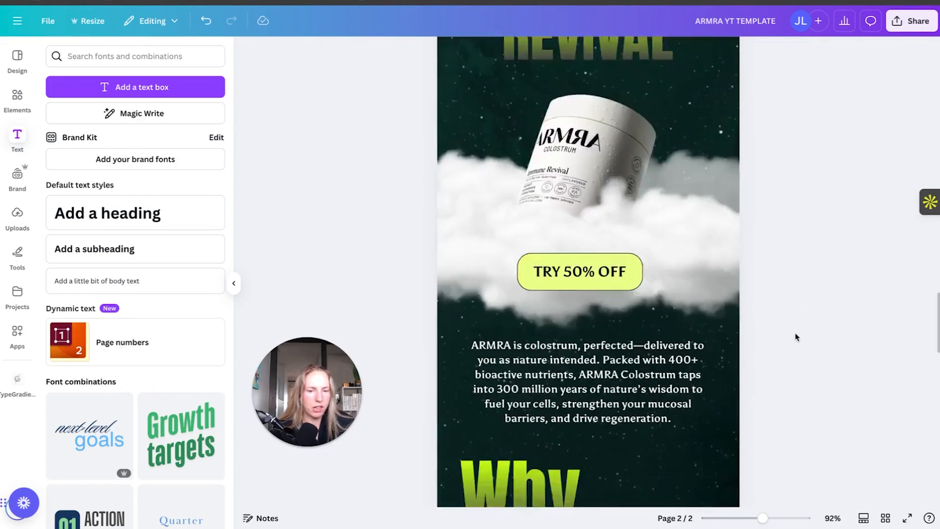
# Change the copied text beside the 80% circle to "Improved their lean muscle" and duplicate it beside the 76% circle.
pyautogui.scroll(10, 804, 341)
pyautogui.doubleClick(545, 169)
pyautogui.write('Improved their lean muscle')
pyautogui.click(806, 200)
pyautogui.click(553, 164)
pyautogui.moveTo(553, 164); pyautogui.dragTo(562, 208)
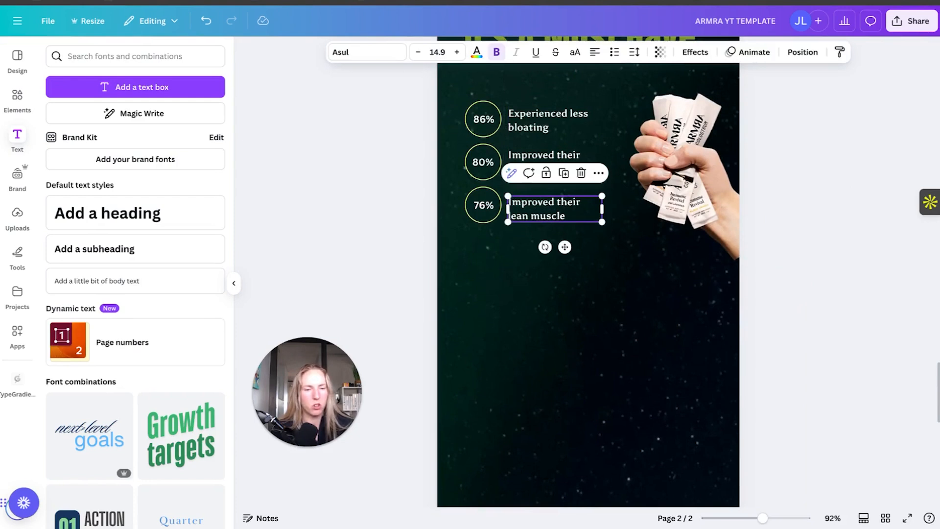
pyautogui.scroll(1, 835, 205)
# Group the three percentage circles with their benefit texts and shift the group slightly up and toward the page's left edge.
pyautogui.click(827, 199)
pyautogui.scroll(2, 827, 199)
pyautogui.moveTo(439, 290); pyautogui.dragTo(846, 168)
pyautogui.click(368, 313)
pyautogui.moveTo(353, 319); pyautogui.dragTo(607, 156)
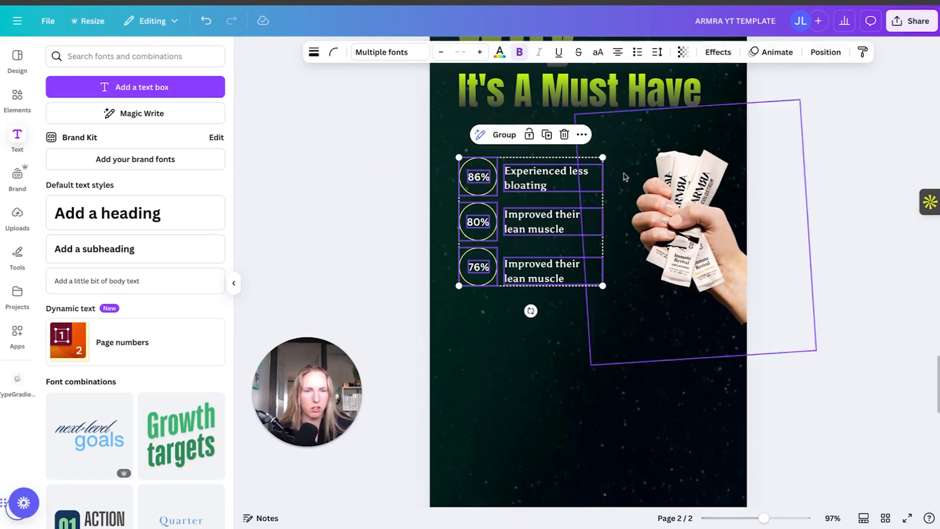
pyautogui.click(500, 132)
pyautogui.moveTo(539, 175); pyautogui.dragTo(529, 158)
# Move the image of the hand holding sachets slightly lower beside the benefit list and check the overall layout.
pyautogui.moveTo(720, 243); pyautogui.dragTo(720, 264)
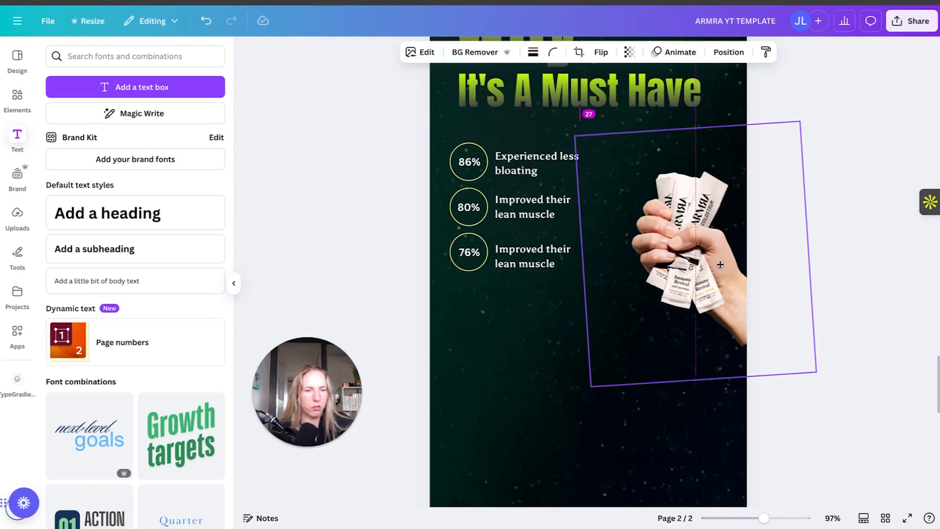
pyautogui.click(817, 189)
pyautogui.scroll(-5, 592, 197)
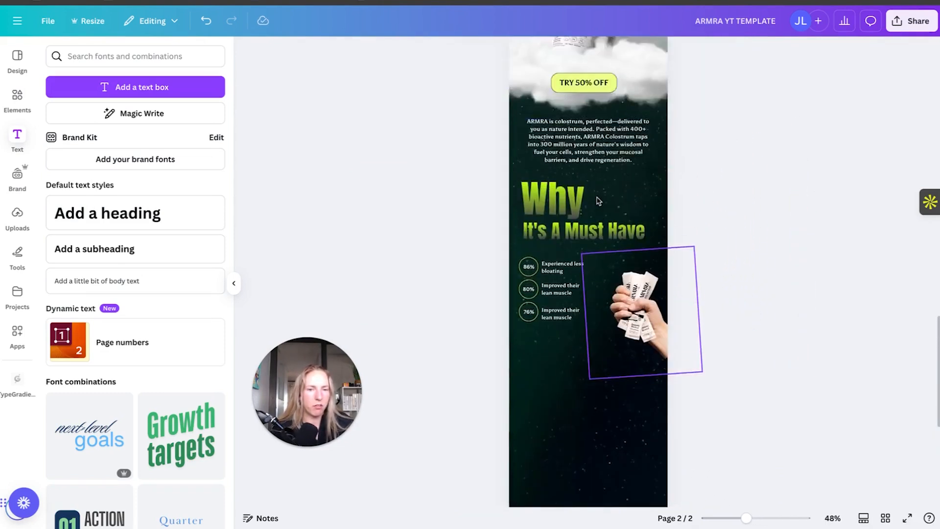
pyautogui.scroll(10, 593, 199)
pyautogui.scroll(3, 596, 202)
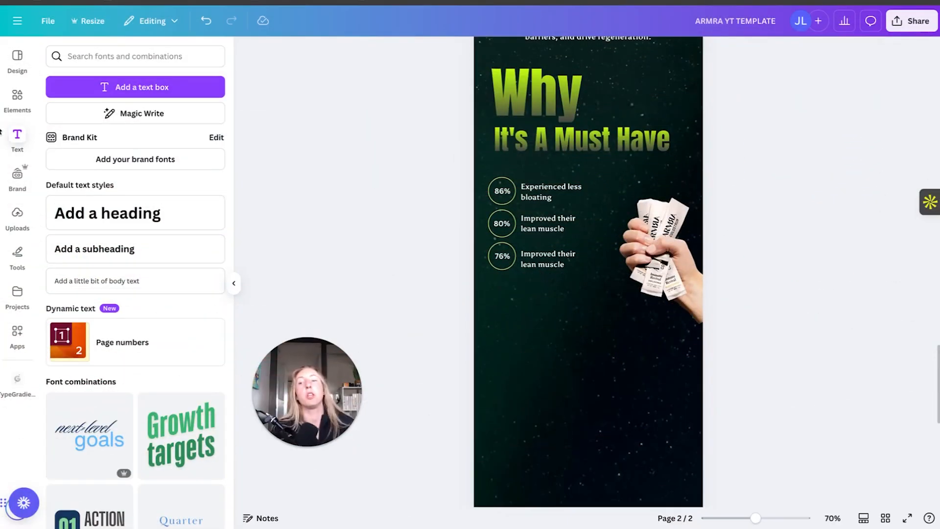
# Clear the "circle" search from the element library and browse the recently used graphics for a wave.
pyautogui.click(17, 101)
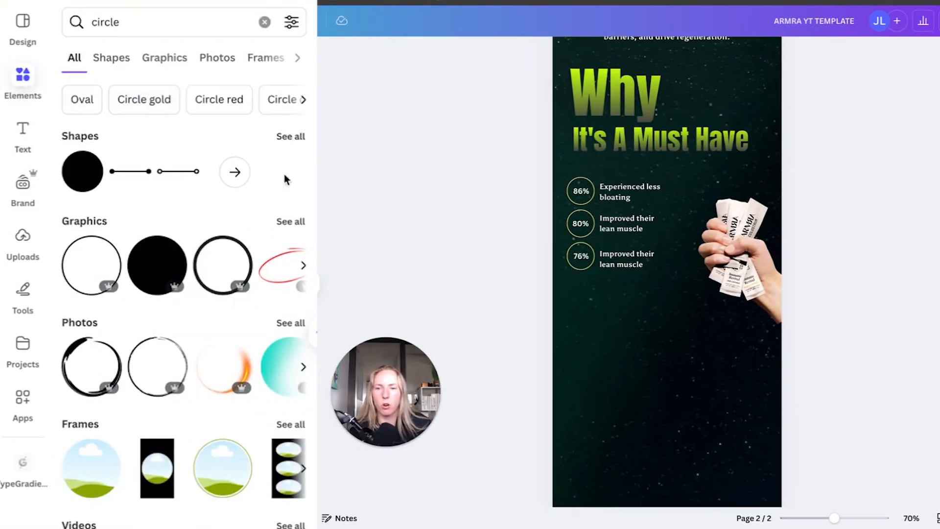
pyautogui.scroll(-1, 281, 206)
pyautogui.click(288, 210)
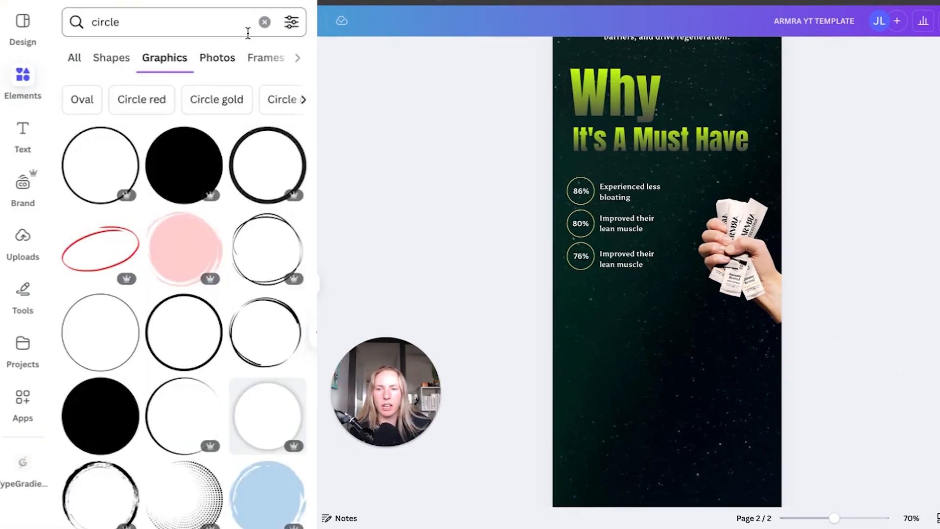
pyautogui.click(263, 23)
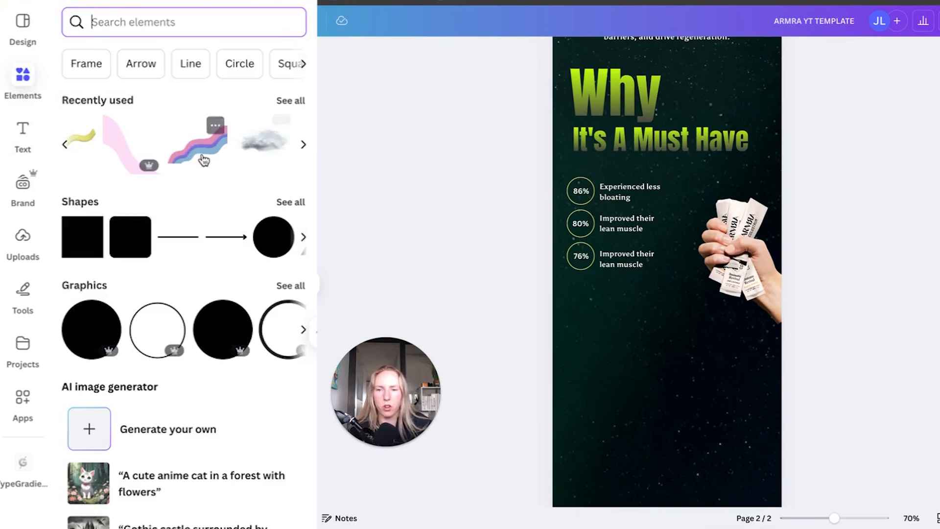
pyautogui.hscroll(-6, 174, 161)
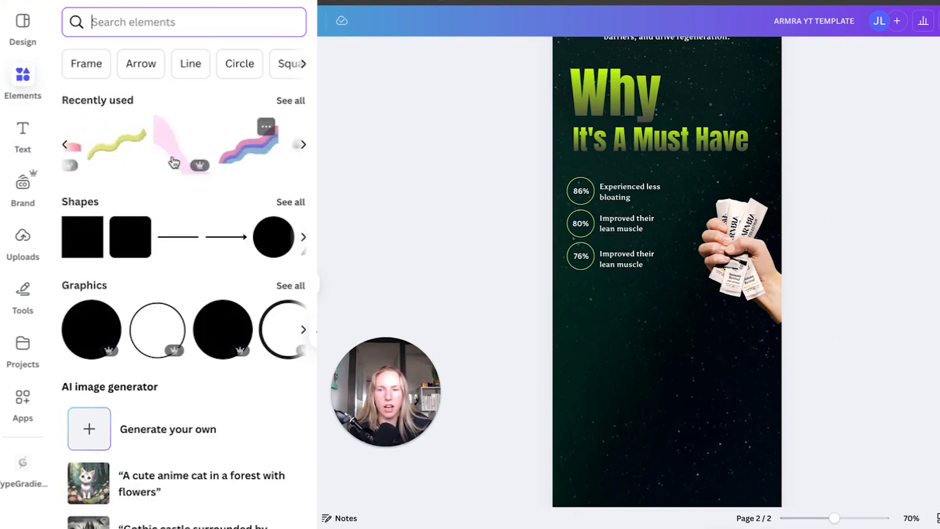
pyautogui.hscroll(6, 183, 162)
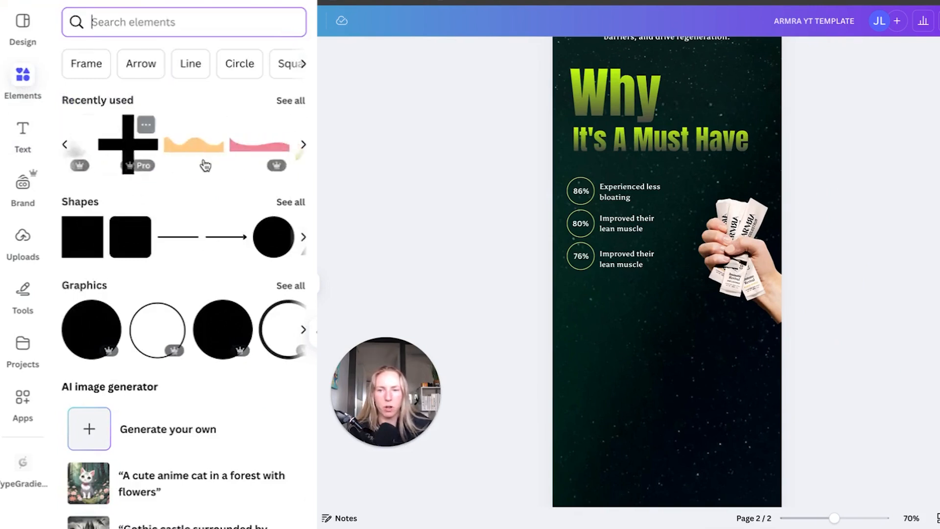
pyautogui.click(222, 170)
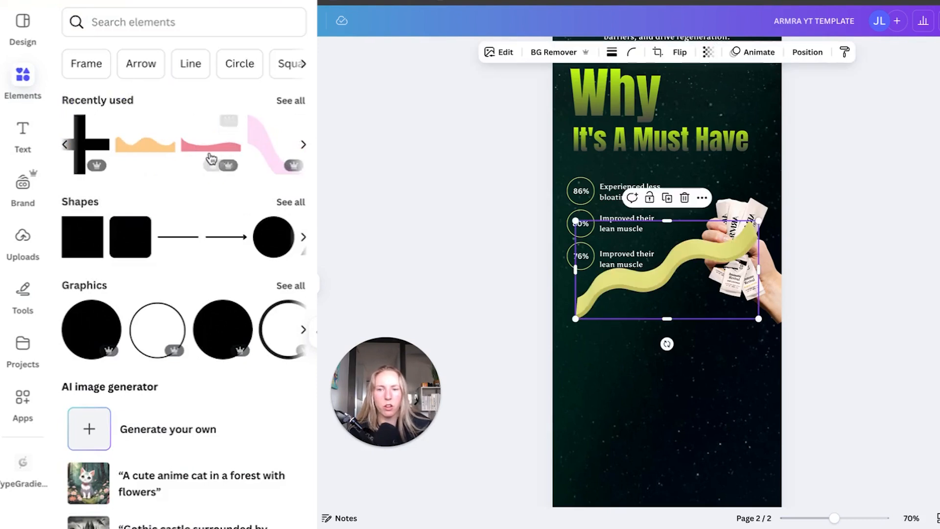
pyautogui.moveTo(702, 263)
pyautogui.mouseDown()
pyautogui.moveTo(651, 321)
pyautogui.moveTo(656, 314)
pyautogui.mouseUp()
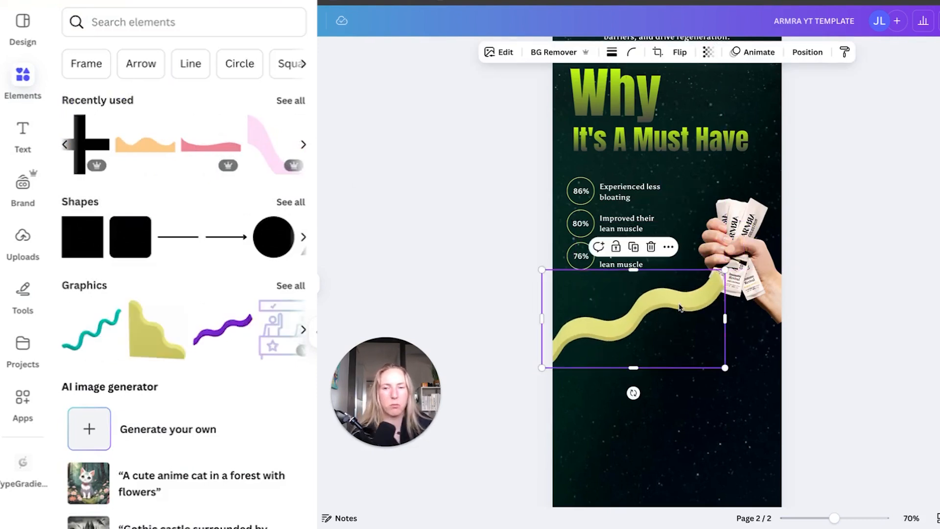
pyautogui.press('Delete')
# Add the recently used pink wave graphic, rotate it to -17.9°, and place it across the page below the benefit list.
pyautogui.hscroll(-3, 164, 163)
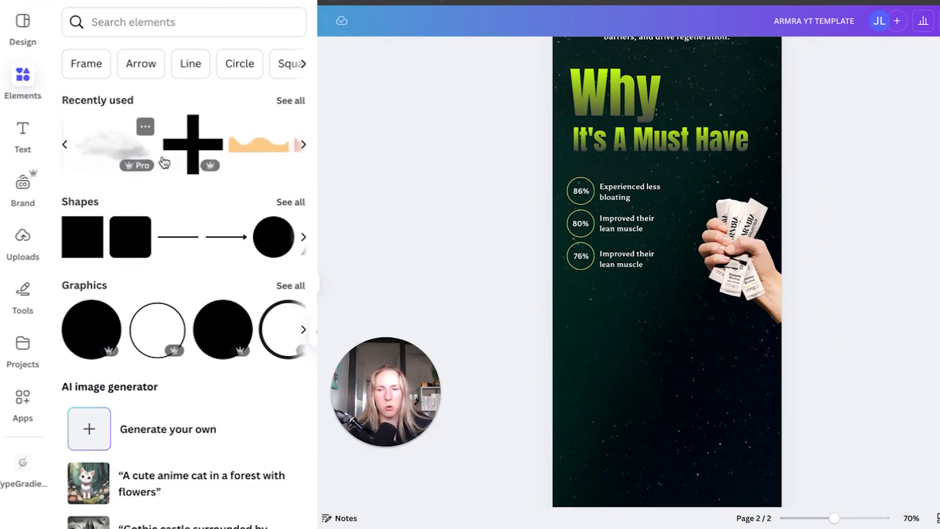
pyautogui.hscroll(2, 164, 162)
pyautogui.click(225, 151)
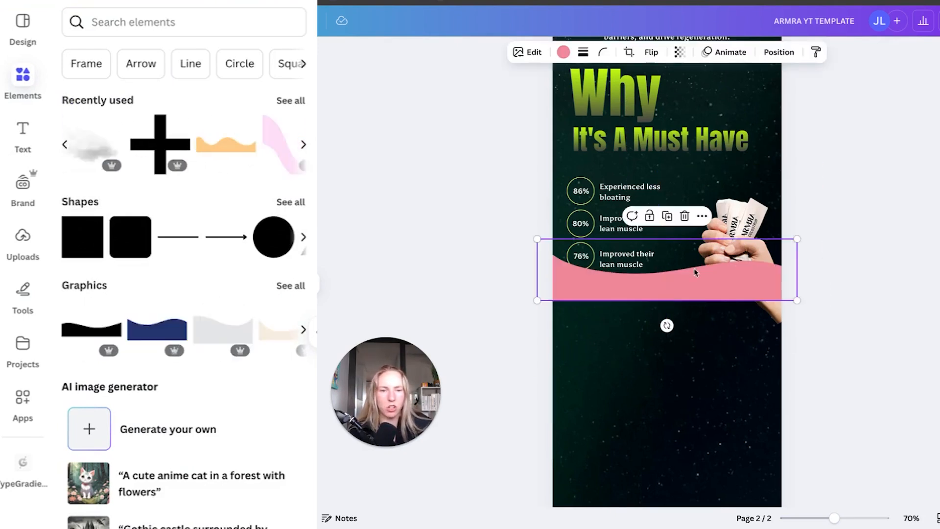
pyautogui.moveTo(667, 326); pyautogui.dragTo(688, 344)
pyautogui.moveTo(663, 280); pyautogui.dragTo(655, 296)
pyautogui.moveTo(712, 271); pyautogui.dragTo(714, 296)
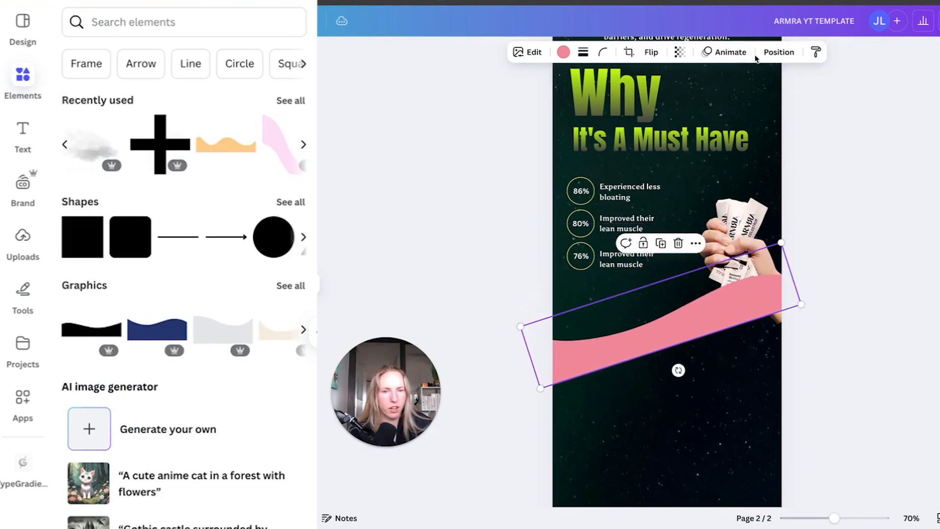
# Send the pink wave behind the hand image and recolor it with the document's grey.
pyautogui.click(790, 56)
pyautogui.click(195, 98)
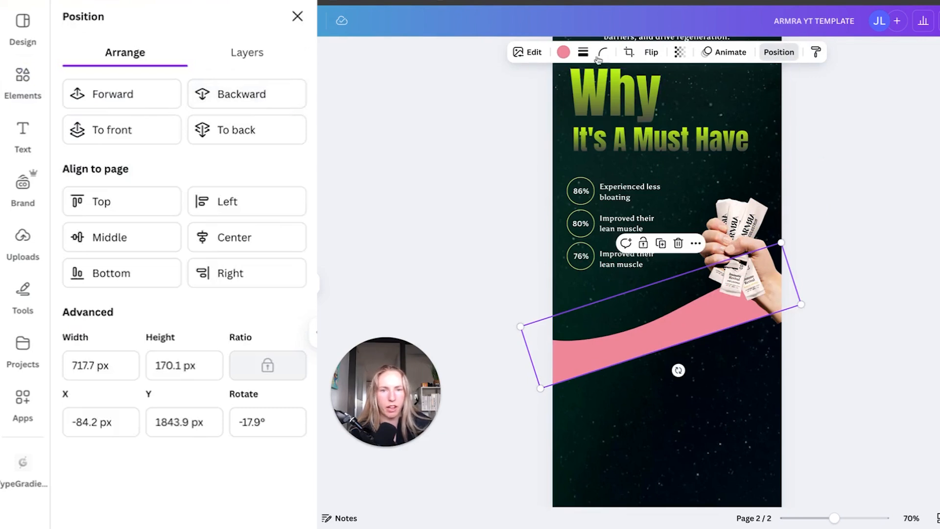
pyautogui.click(564, 52)
pyautogui.click(167, 142)
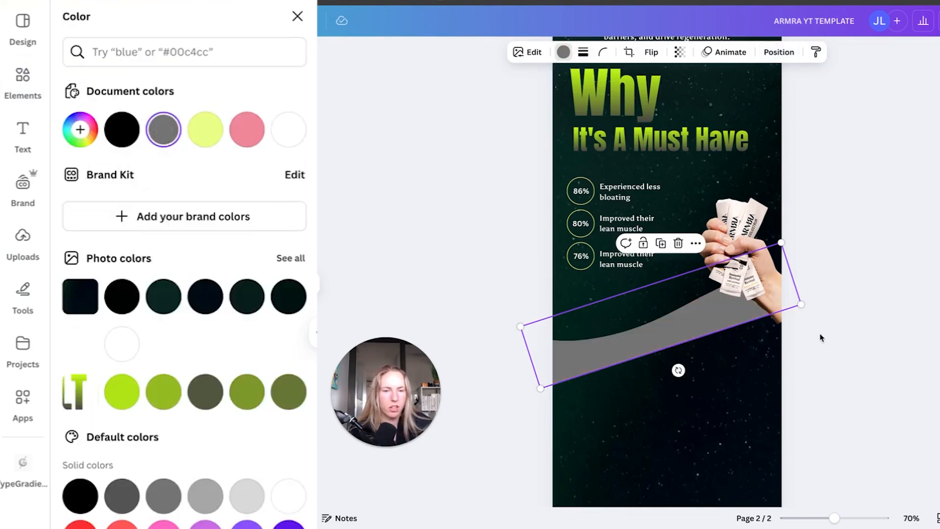
# Duplicate the grey wave, offset the copy slightly upward, set its transparency to 53, and send it behind the hand.
pyautogui.press('super+d')
pyautogui.moveTo(703, 319); pyautogui.dragTo(691, 304)
pyautogui.click(679, 52)
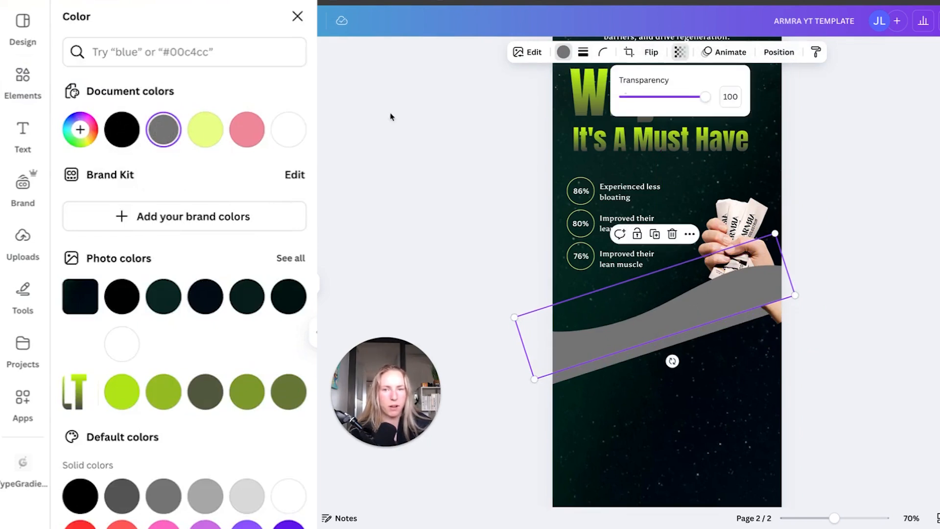
pyautogui.moveTo(705, 97); pyautogui.dragTo(666, 98)
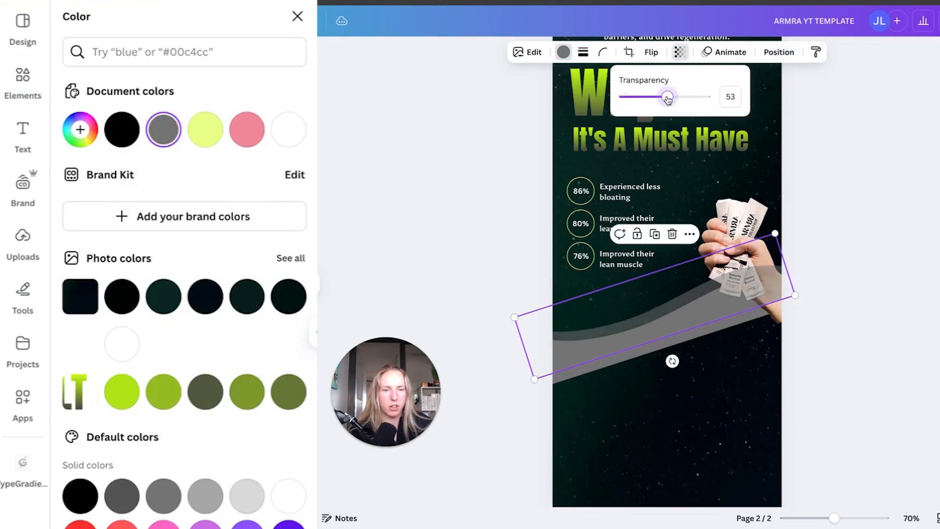
pyautogui.click(782, 51)
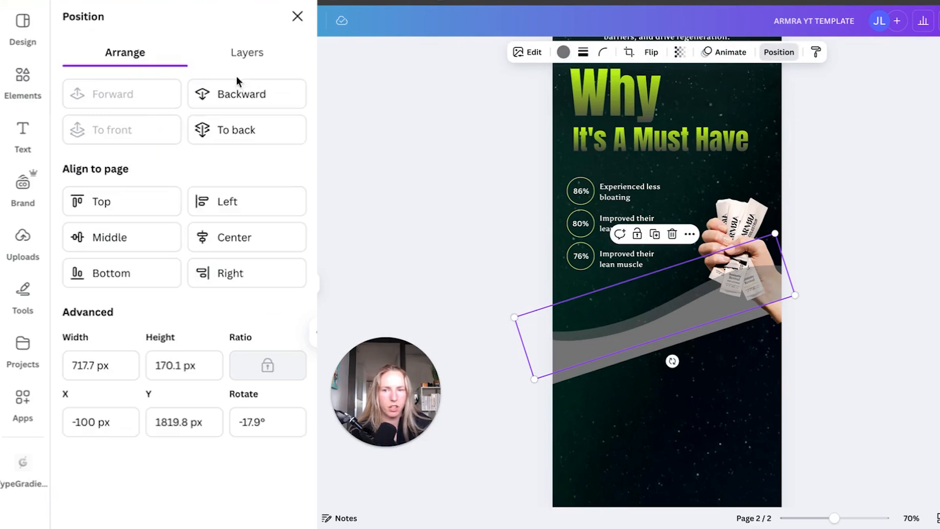
pyautogui.click(239, 91)
pyautogui.click(852, 414)
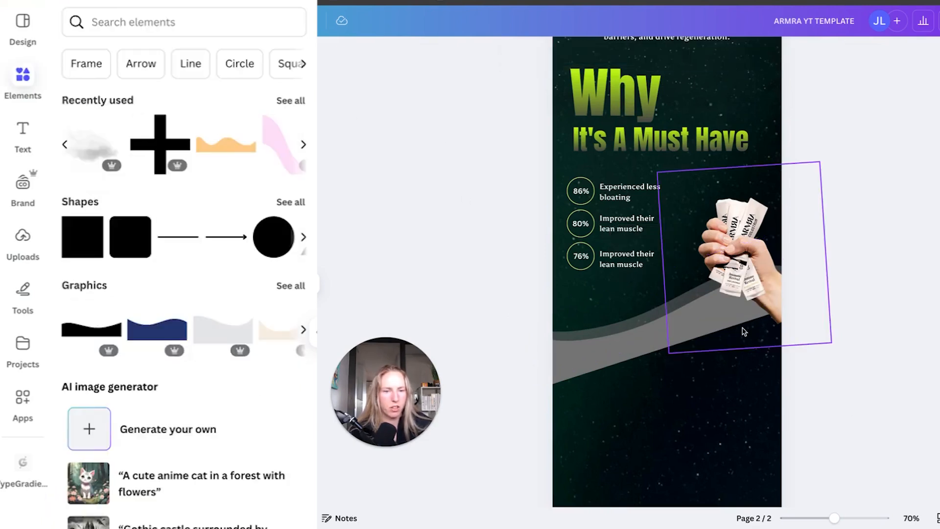
# Add the recently used orange wave graphic, rotate it nearly upside down, and recolor it with the document's grey.
pyautogui.click(228, 161)
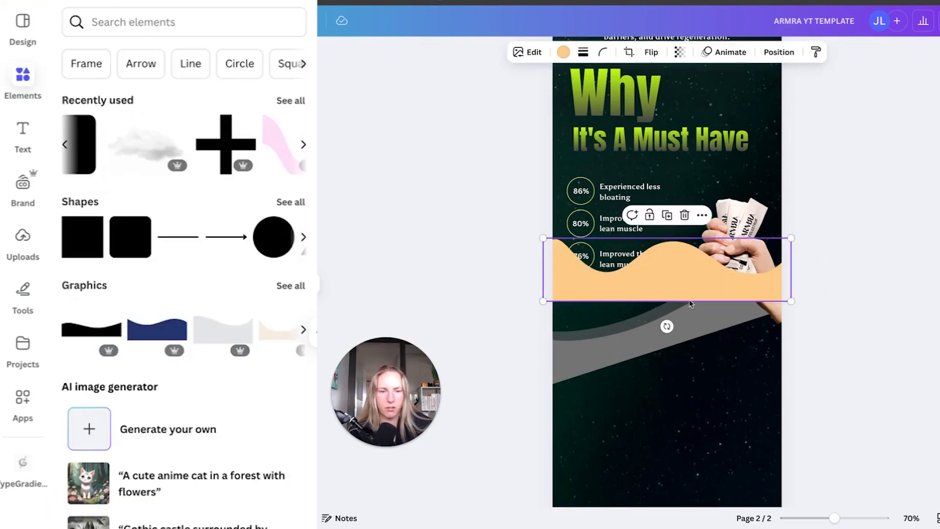
pyautogui.moveTo(664, 325); pyautogui.dragTo(520, 296)
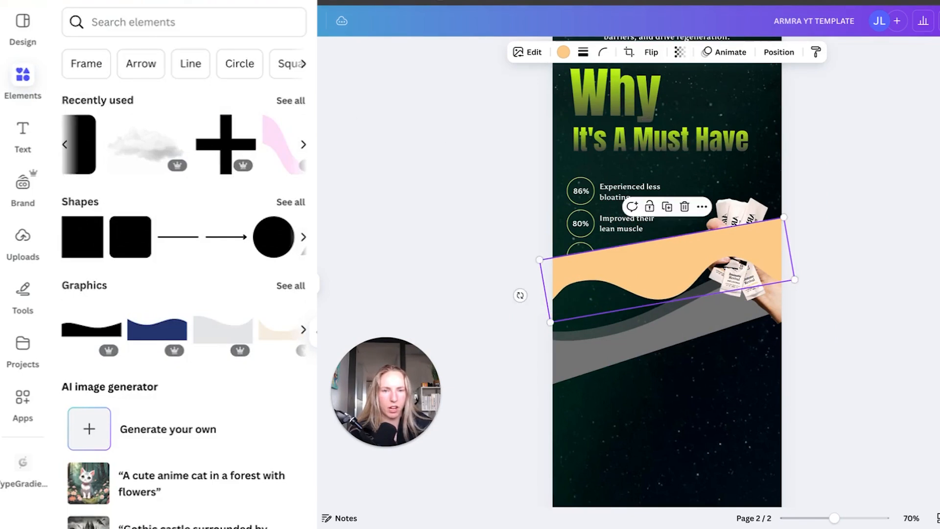
pyautogui.click(563, 51)
pyautogui.click(171, 145)
# Place the inverted grey wave directly beneath the first wave, rotate it to 165.2°, and layer it behind the hand.
pyautogui.moveTo(658, 269); pyautogui.dragTo(659, 374)
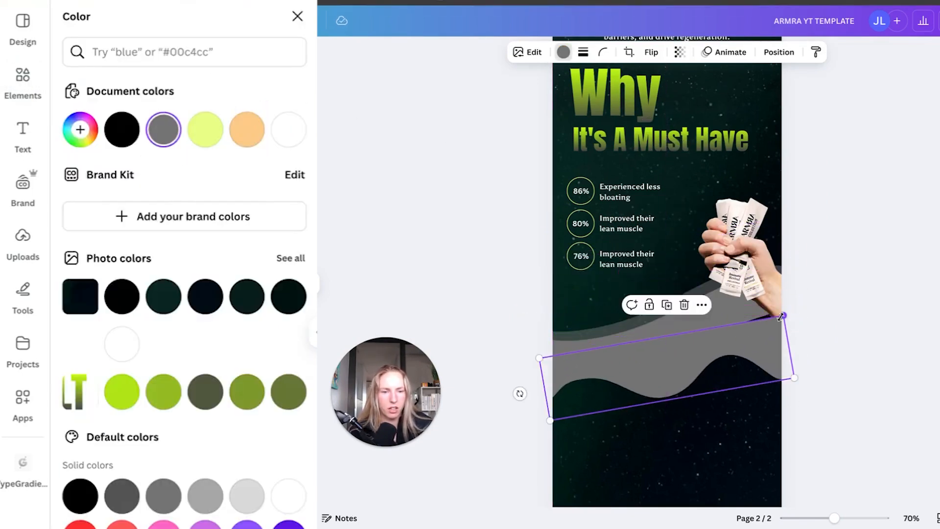
pyautogui.moveTo(520, 393); pyautogui.dragTo(540, 403)
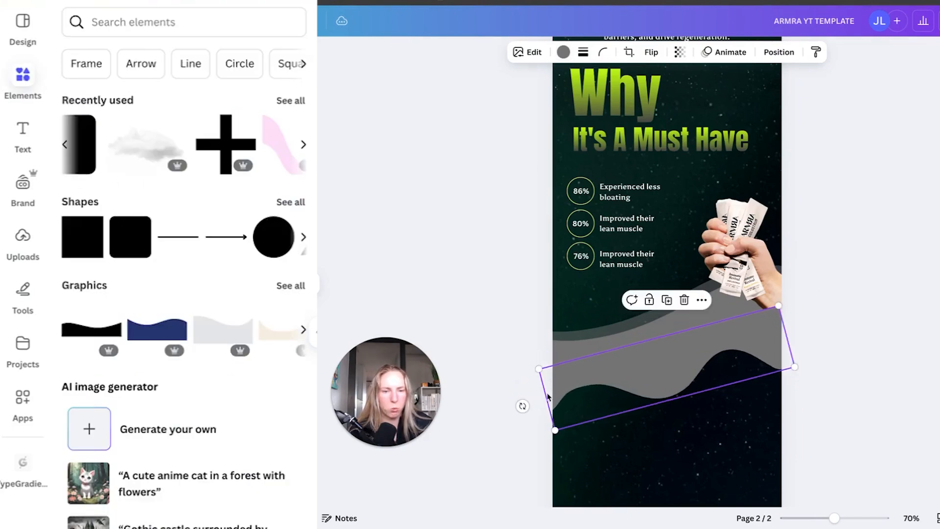
pyautogui.click(779, 52)
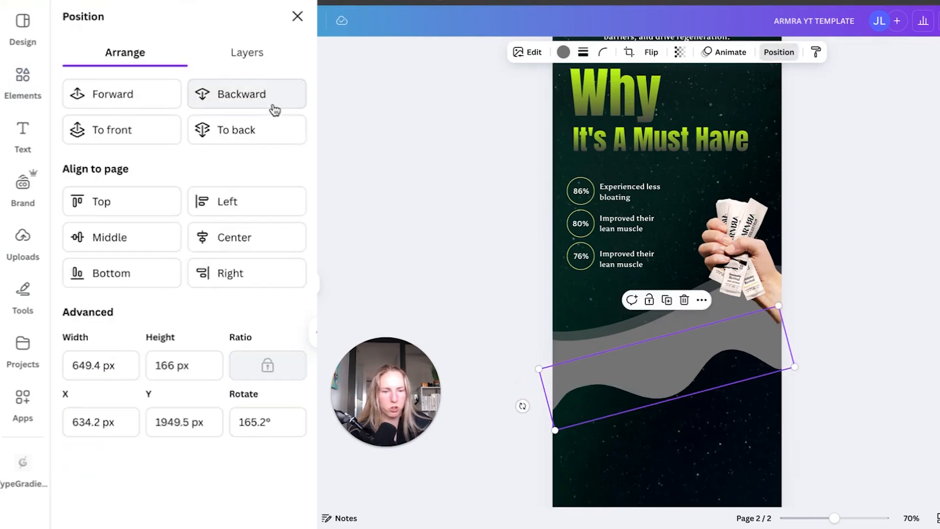
pyautogui.moveTo(754, 353); pyautogui.dragTo(694, 355)
# Duplicate the lower grey wave, offset the copy slightly, and set its transparency to 59.
pyautogui.hotkey('ctrl', 'd')
pyautogui.moveTo(621, 355); pyautogui.dragTo(617, 356)
pyautogui.click(600, 52)
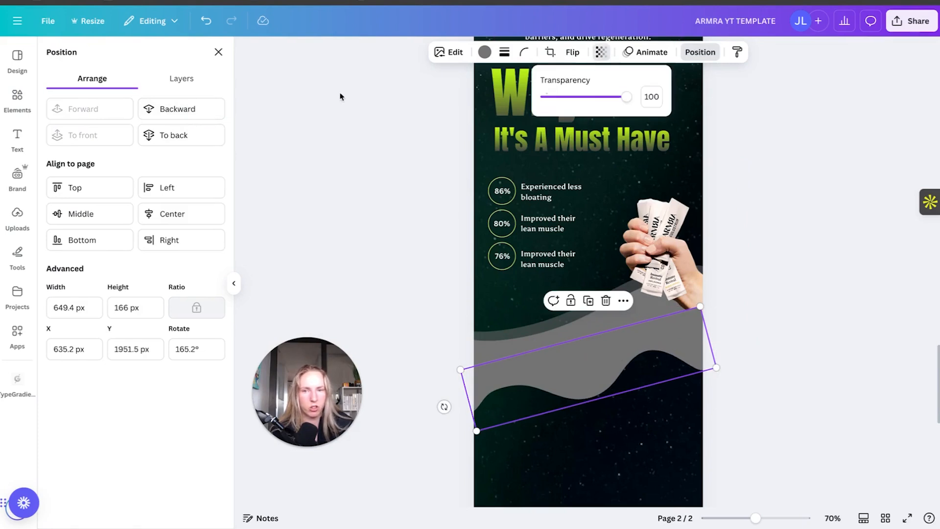
pyautogui.moveTo(614, 98); pyautogui.dragTo(597, 98)
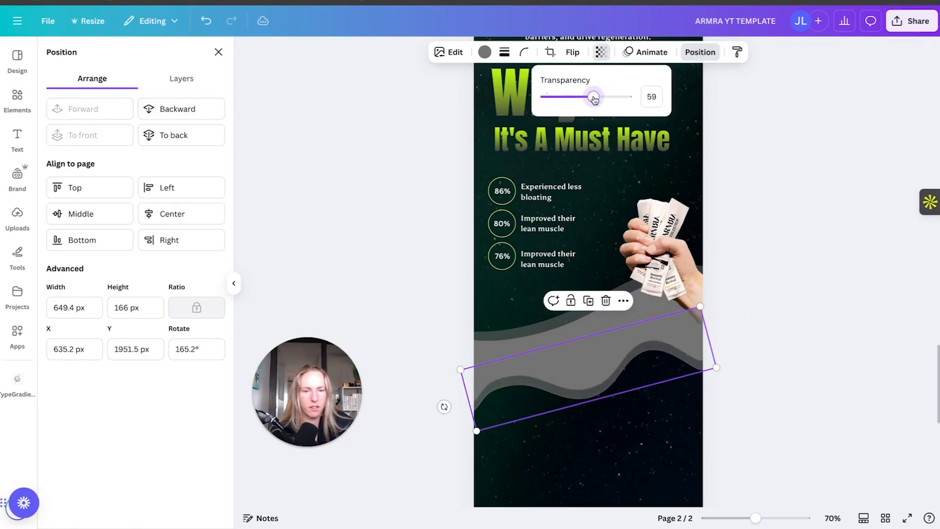
pyautogui.click(817, 213)
pyautogui.click(811, 217)
pyautogui.scroll(6, 595, 253)
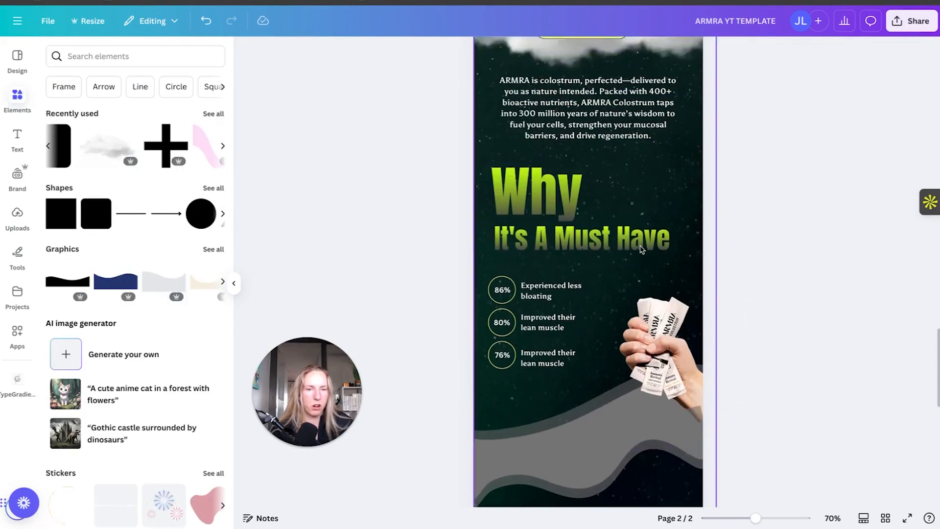
# Copy the "TRY 50% OFF" button with its label and place the copy centered on the grey waves beneath the benefits.
pyautogui.click(587, 244)
pyautogui.keyDown('shift'); pyautogui.click(608, 233); pyautogui.keyUp('shift')
pyautogui.press('super+c')
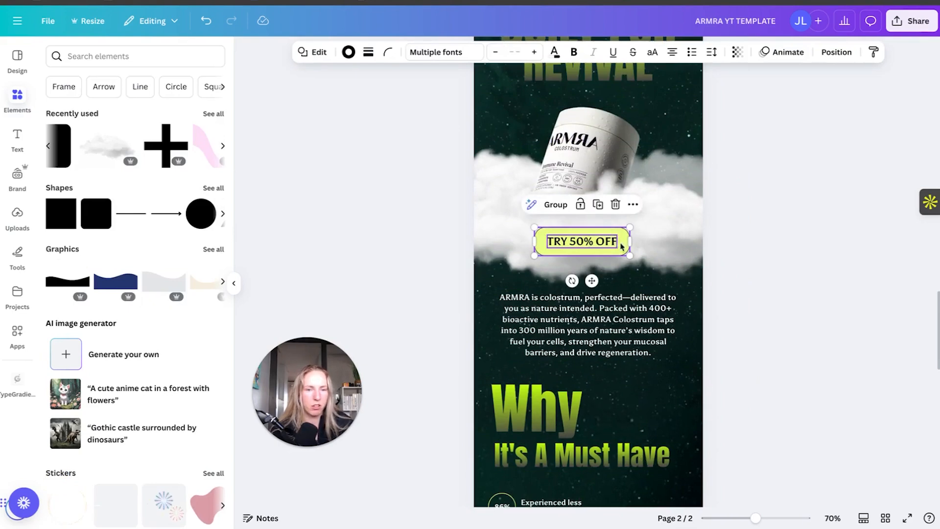
pyautogui.scroll(-9, 621, 245)
pyautogui.press('super+v')
pyautogui.moveTo(595, 274); pyautogui.dragTo(584, 202)
pyautogui.click(726, 260)
# Add the uploaded image of a hand holding the ARMRA jar below the waves, slightly enlarged, with the arm entering from the page's left edge.
pyautogui.scroll(3, 726, 260)
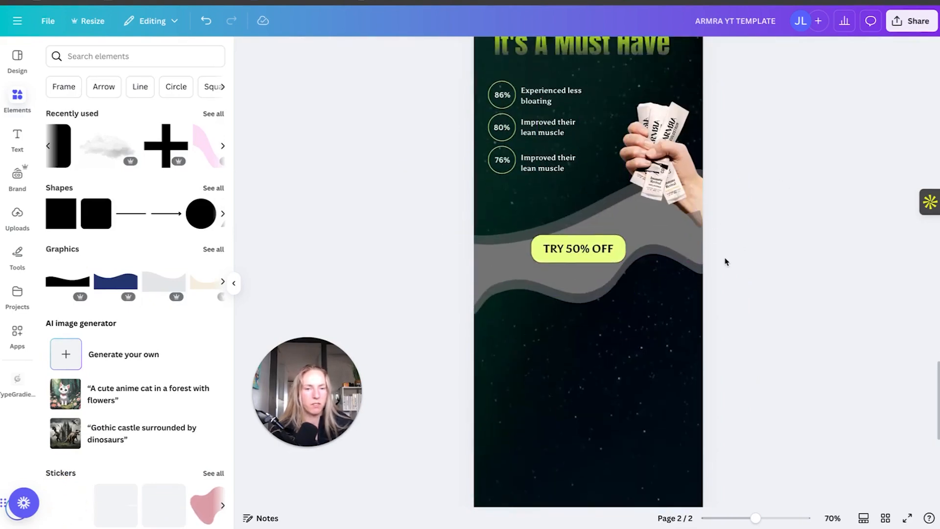
pyautogui.scroll(-3, 726, 260)
pyautogui.scroll(15, 726, 262)
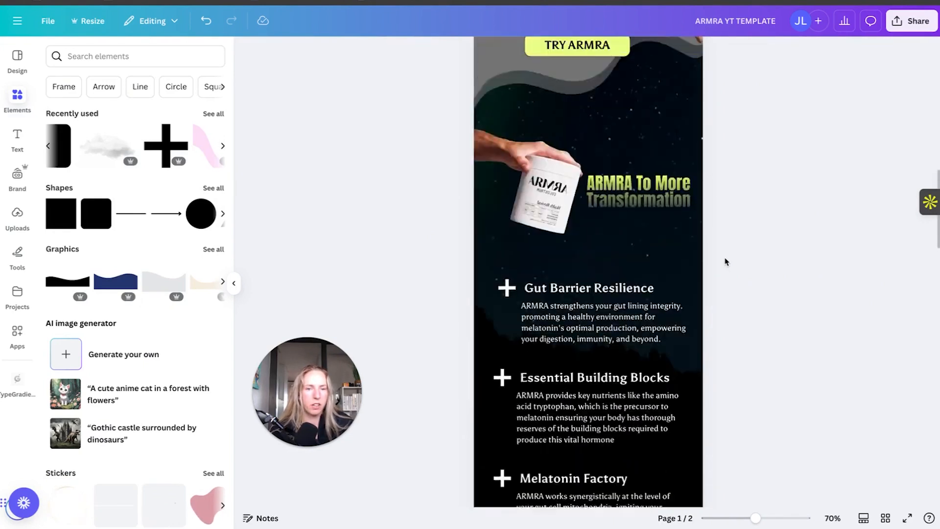
pyautogui.scroll(-1, 725, 263)
pyautogui.scroll(-3, 725, 263)
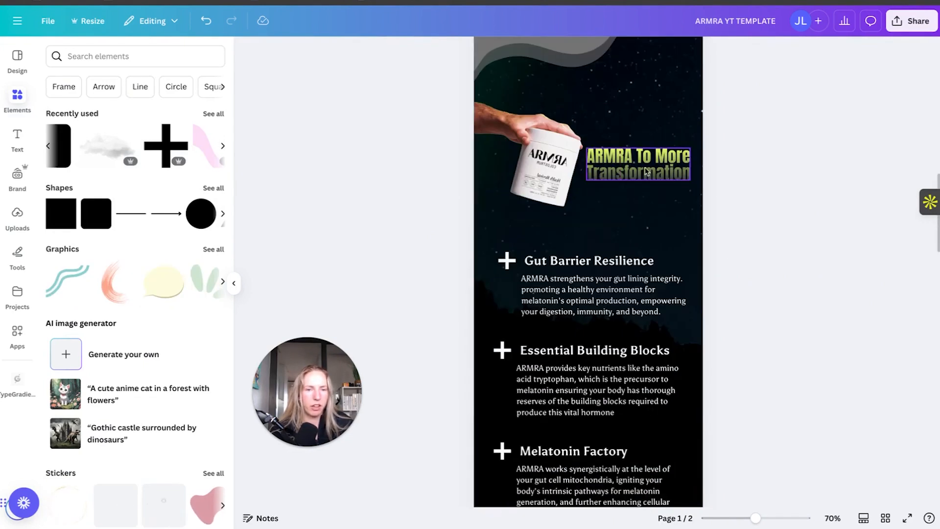
pyautogui.scroll(-12, 572, 180)
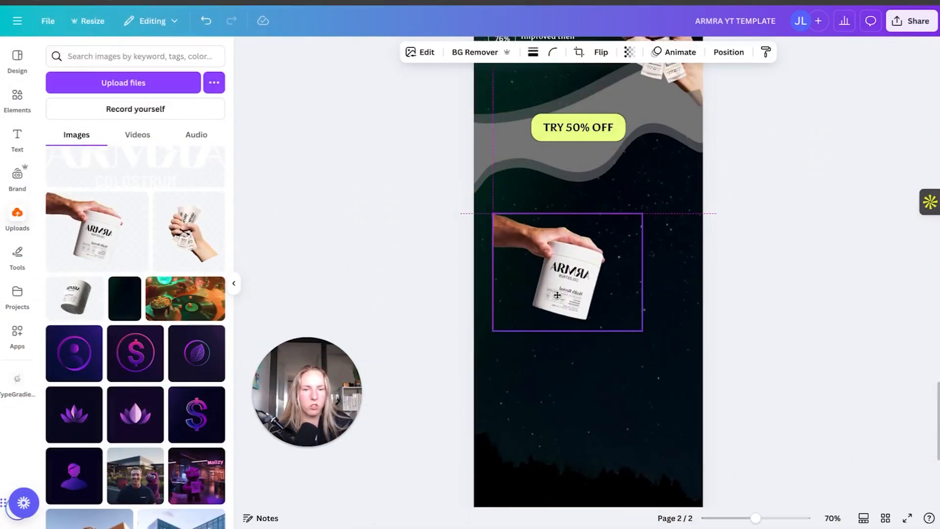
pyautogui.moveTo(558, 292); pyautogui.dragTo(527, 301)
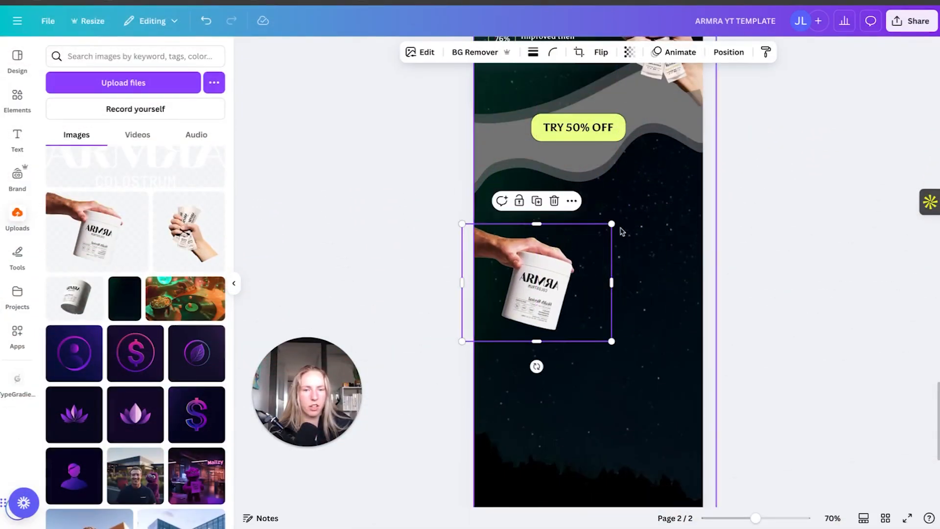
pyautogui.moveTo(610, 223); pyautogui.dragTo(625, 226)
pyautogui.moveTo(587, 275); pyautogui.dragTo(595, 275)
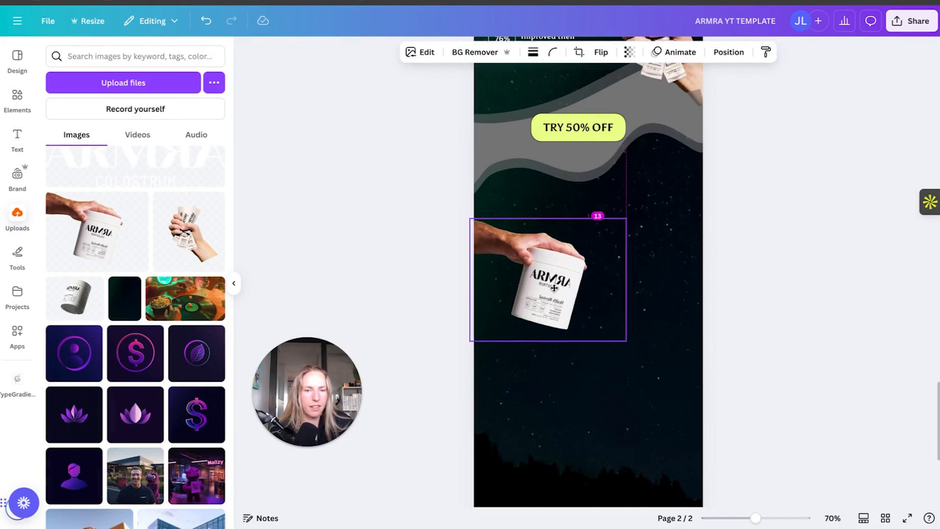
pyautogui.click(679, 278)
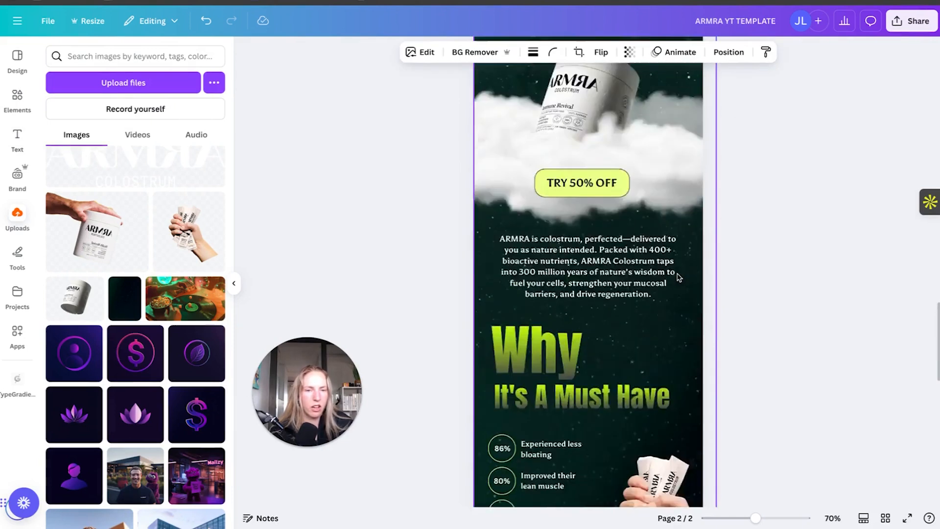
# Copy the gradient "BUILT FOR" title and paste it next to the hand-held jar below the waves.
pyautogui.scroll(5, 676, 275)
pyautogui.scroll(-5, 676, 275)
pyautogui.scroll(3, 637, 196)
pyautogui.click(595, 93)
pyautogui.scroll(1, 595, 105)
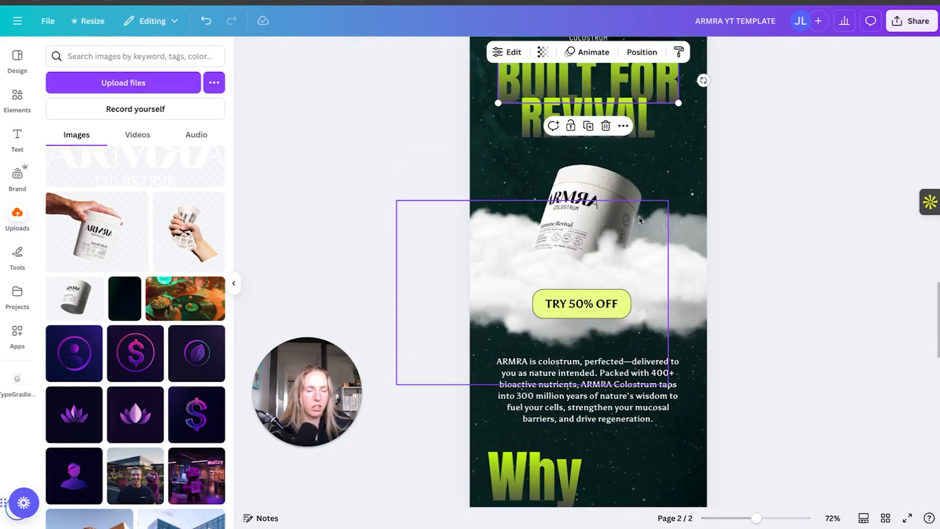
pyautogui.scroll(10, 636, 220)
pyautogui.scroll(-6, 640, 222)
pyautogui.scroll(1, 640, 221)
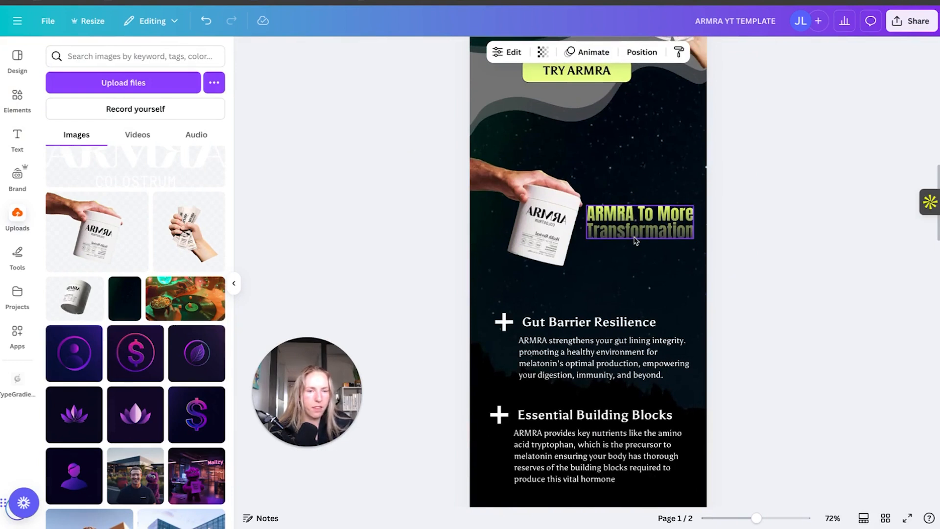
pyautogui.scroll(-8, 621, 239)
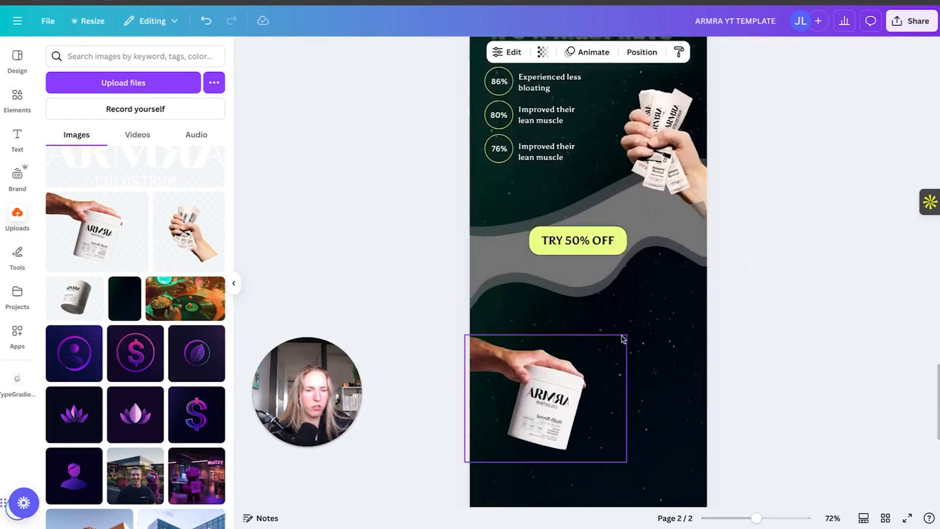
pyautogui.moveTo(619, 268); pyautogui.dragTo(679, 288)
# Change the pasted title's text to "ARMRA TO MORE", shrink it, and fit it between the jar and the page's right edge.
pyautogui.doubleClick(678, 286)
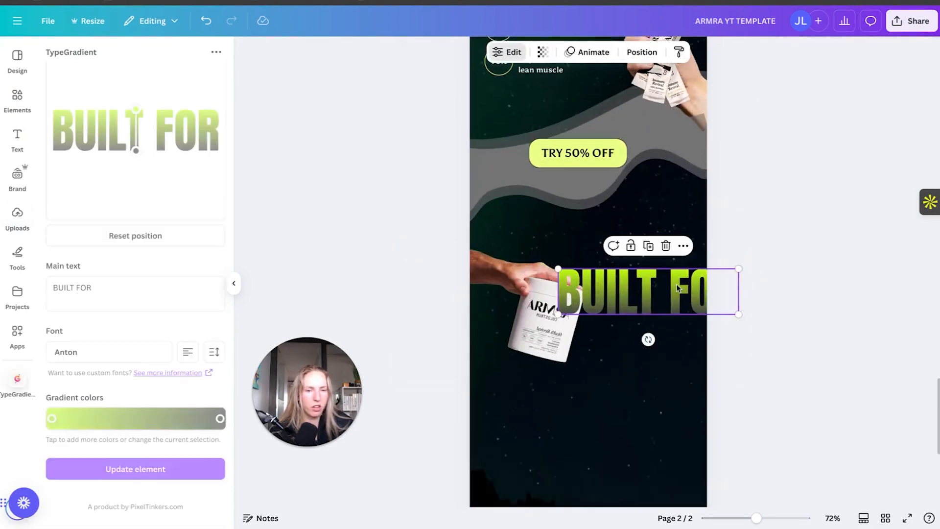
pyautogui.write('ARMRA TO MORE')
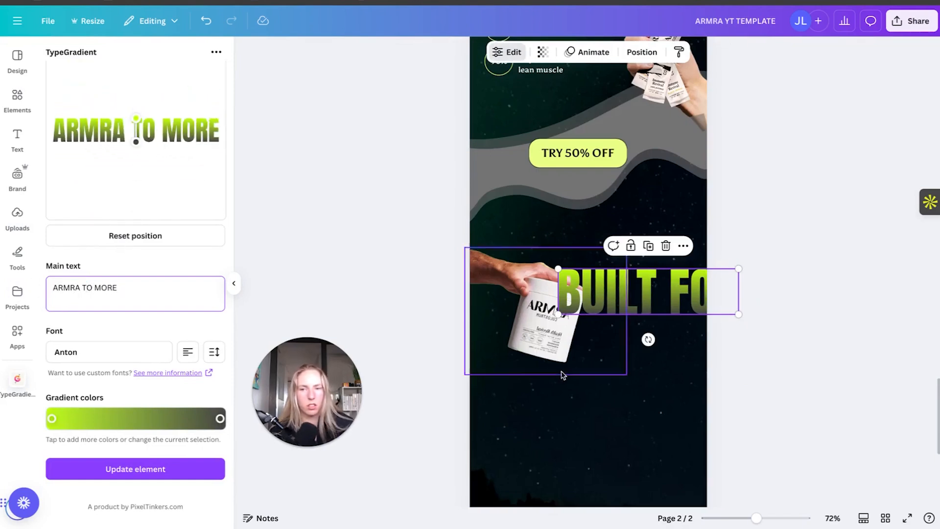
pyautogui.click(142, 469)
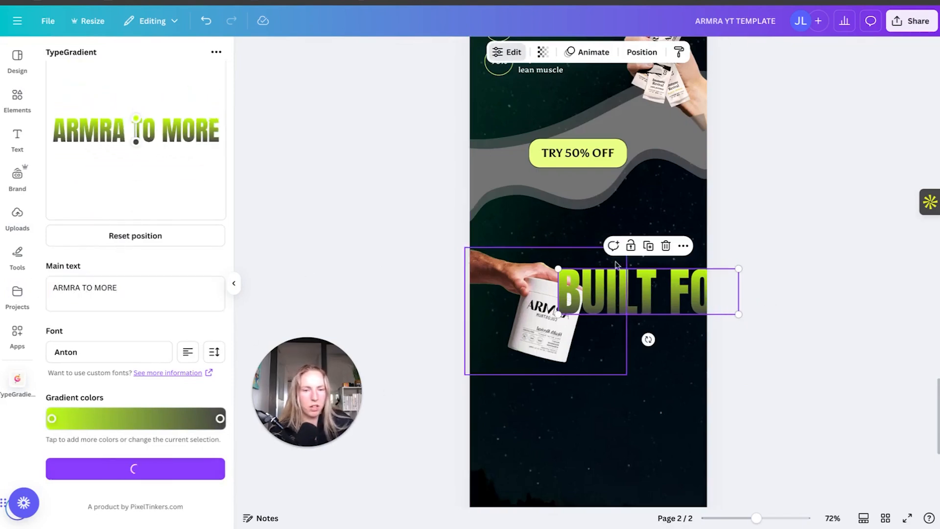
pyautogui.moveTo(559, 276); pyautogui.dragTo(611, 288)
pyautogui.moveTo(699, 295); pyautogui.dragTo(642, 322)
pyautogui.click(731, 319)
# Duplicate the "ARMRA TO MORE" title, change the copy's text to "TRANSFORMATION", and align it directly beneath the original.
pyautogui.click(675, 304)
pyautogui.hotkey('ctrl', 'd')
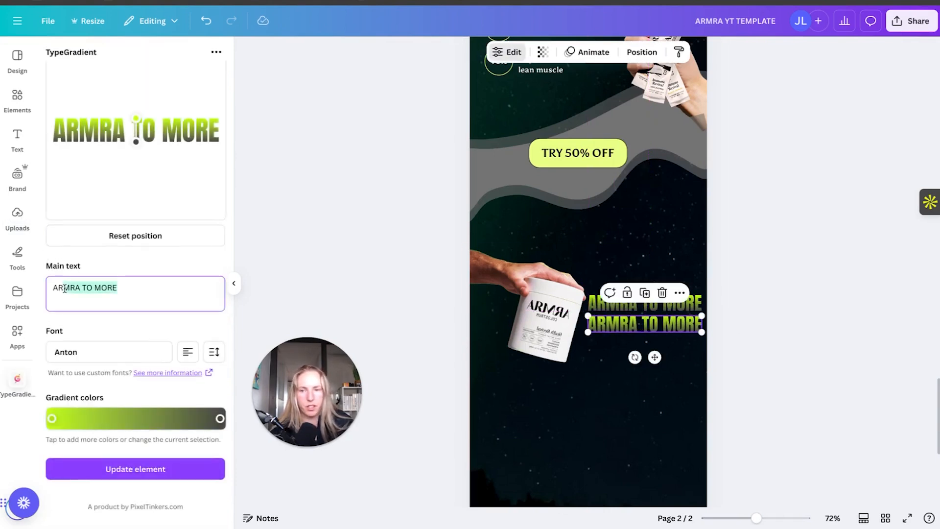
pyautogui.write('TRANSFORMAT')
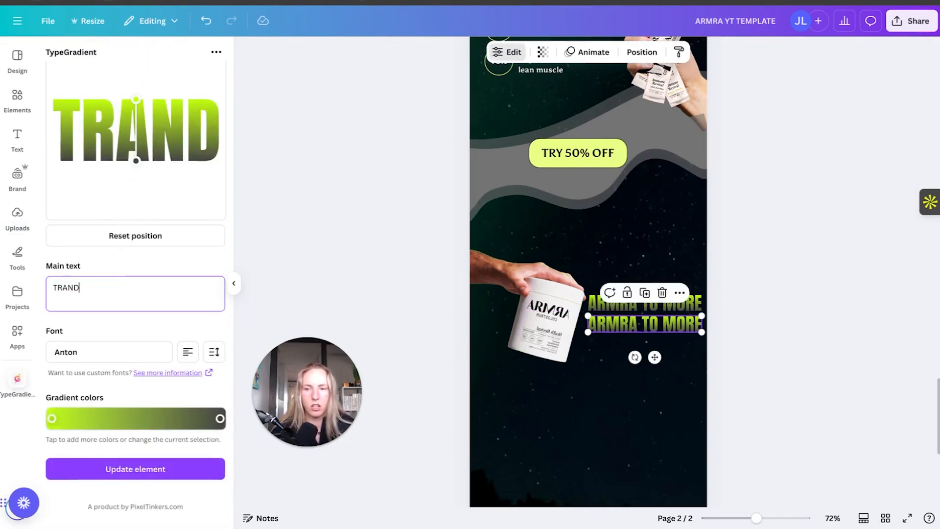
pyautogui.write('ION')
pyautogui.click(155, 479)
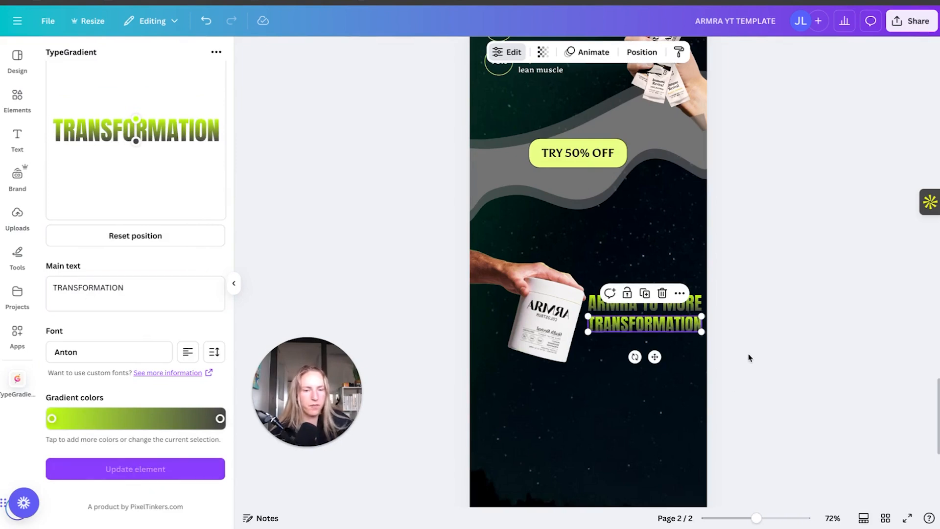
pyautogui.moveTo(645, 326); pyautogui.dragTo(627, 327)
pyautogui.click(788, 318)
# Search the elements for "+" and add the thick black plus graphic to page 2.
pyautogui.scroll(5, 788, 319)
pyautogui.scroll(-5, 768, 300)
pyautogui.scroll(15, 618, 255)
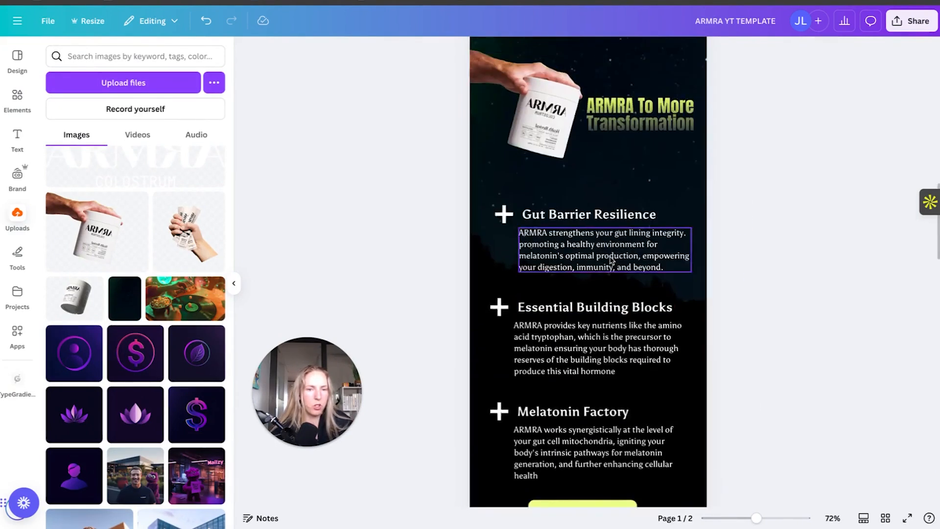
pyautogui.scroll(-5, 530, 228)
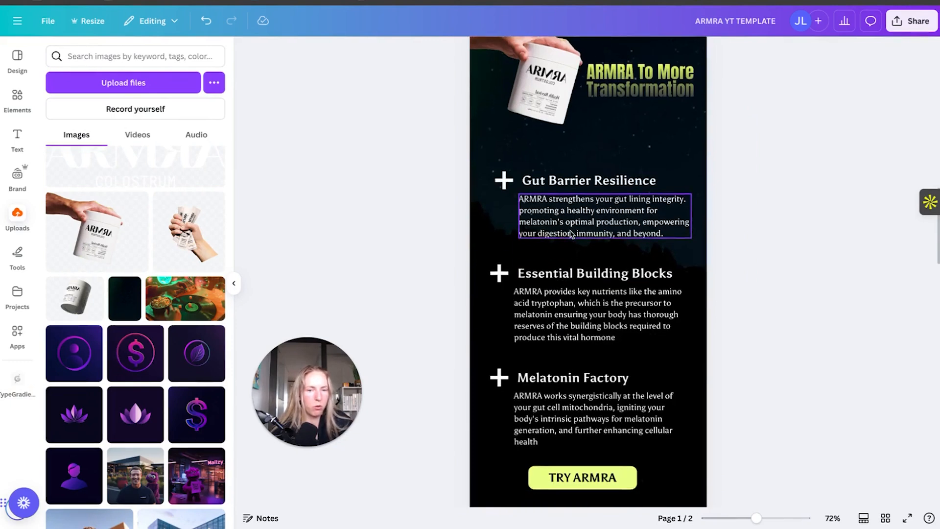
pyautogui.scroll(-12, 602, 235)
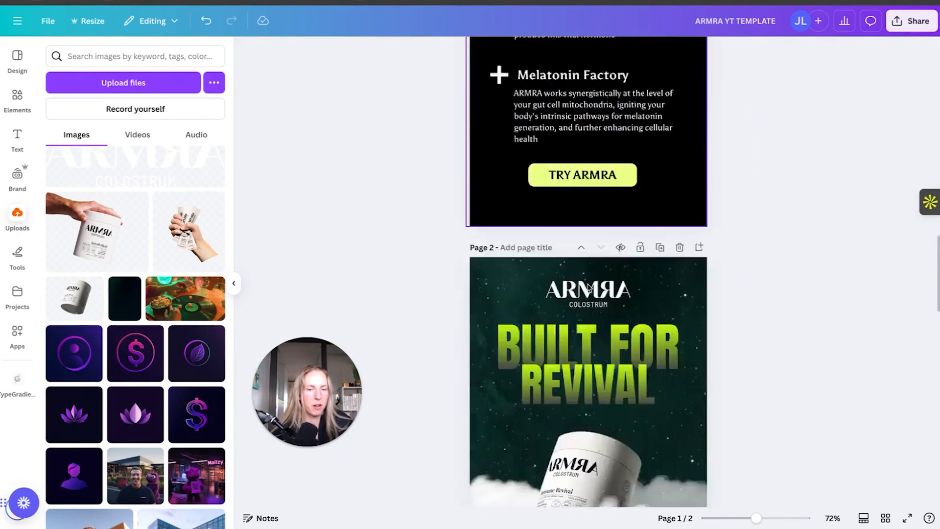
pyautogui.scroll(3, 594, 282)
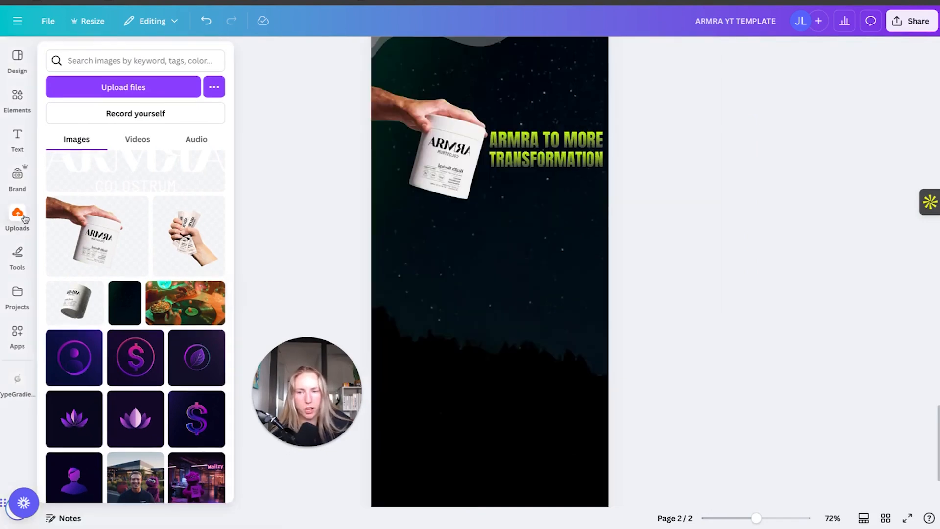
pyautogui.click(18, 176)
pyautogui.click(17, 98)
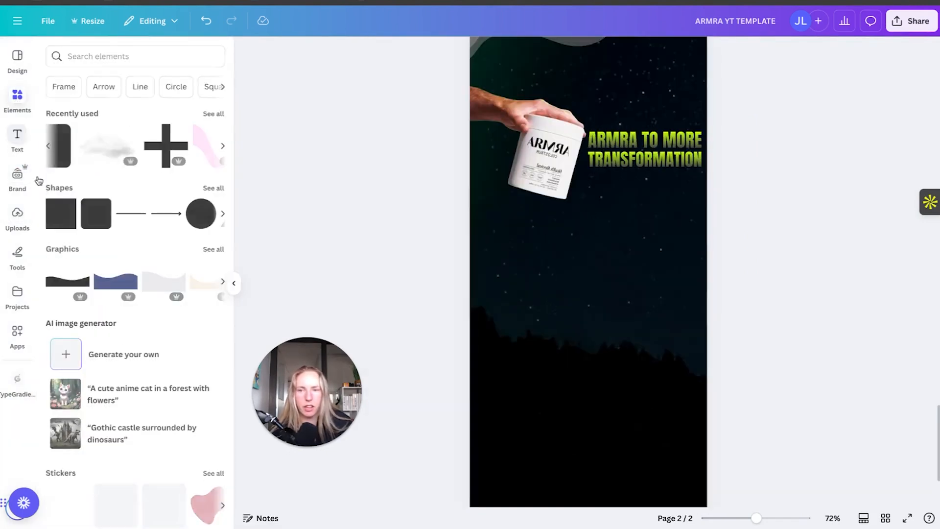
pyautogui.click(100, 57)
pyautogui.write('+')
pyautogui.press('Return')
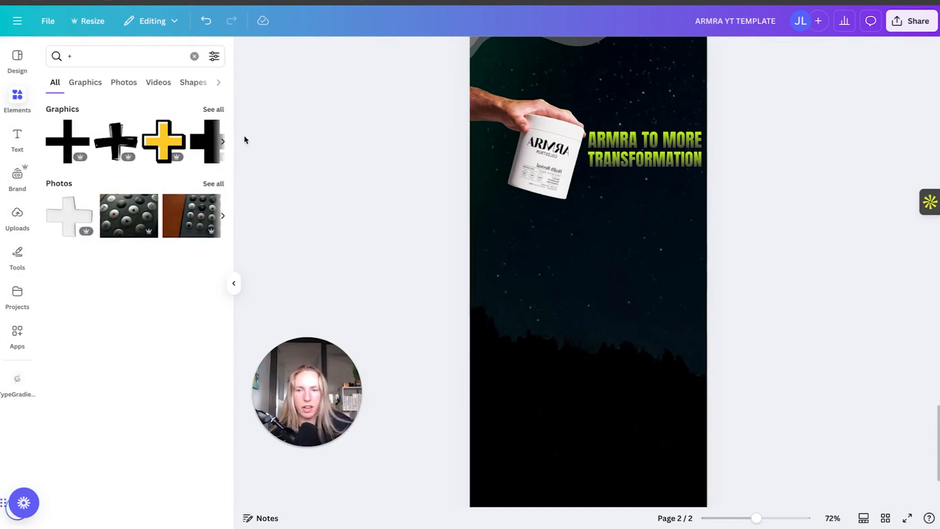
pyautogui.click(207, 143)
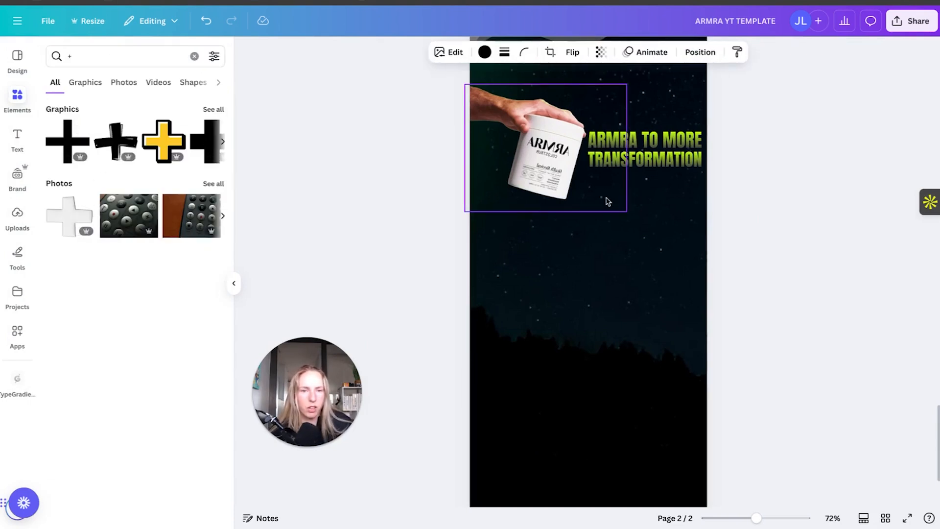
# Recolor the plus graphic white, shrink it to icon size, and place it below the jar near the page's left edge.
pyautogui.scroll(-3, 606, 214)
pyautogui.click(484, 52)
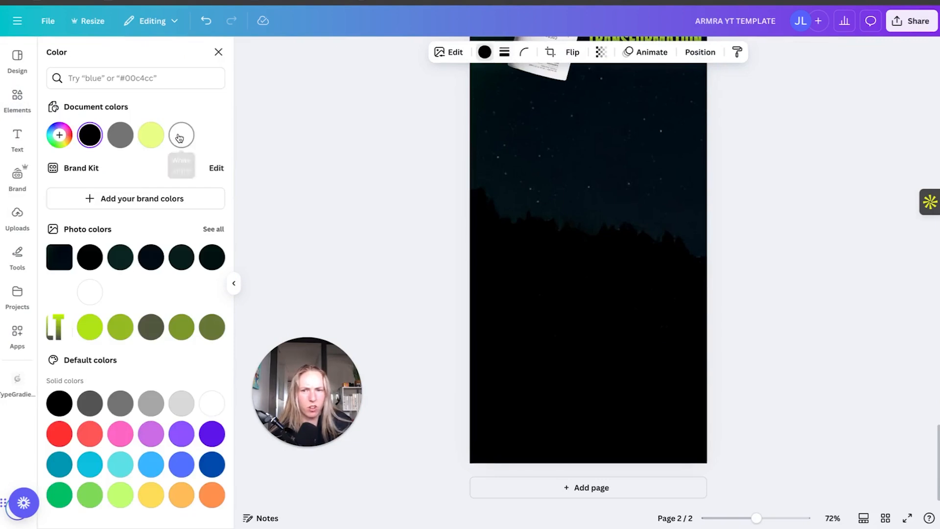
pyautogui.click(181, 135)
pyautogui.scroll(5, 676, 342)
pyautogui.moveTo(521, 515); pyautogui.dragTo(527, 512)
pyautogui.scroll(-7, 542, 376)
pyautogui.moveTo(516, 134); pyautogui.dragTo(533, 258)
pyautogui.moveTo(566, 220); pyautogui.dragTo(507, 199)
pyautogui.click(626, 221)
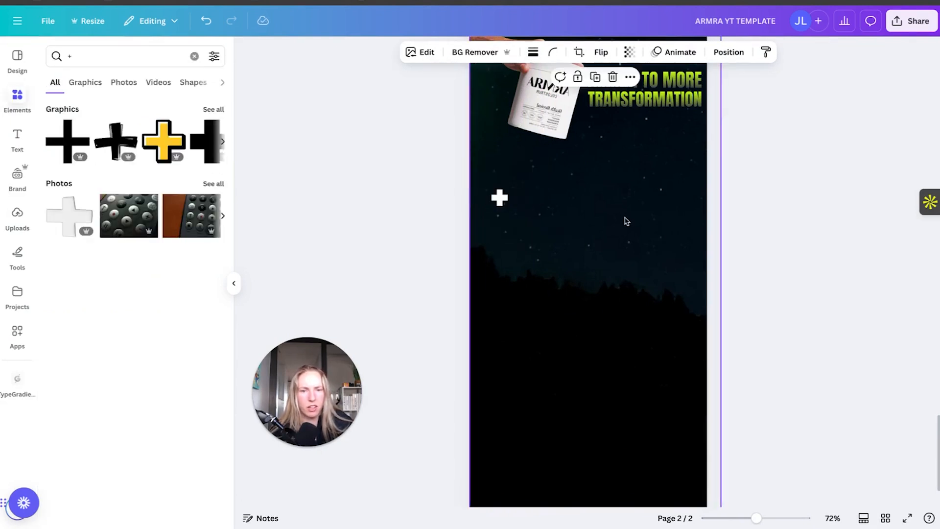
# Add a heading in the Asul font, reduce it to size 32.2, and set its text to "TEST ELEMENT HEADING".
pyautogui.click(17, 138)
pyautogui.click(108, 212)
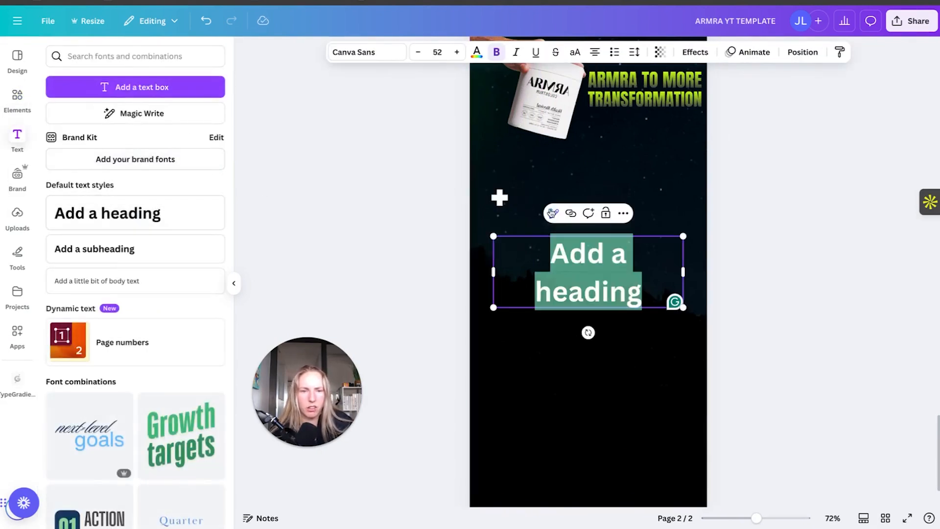
pyautogui.click(352, 53)
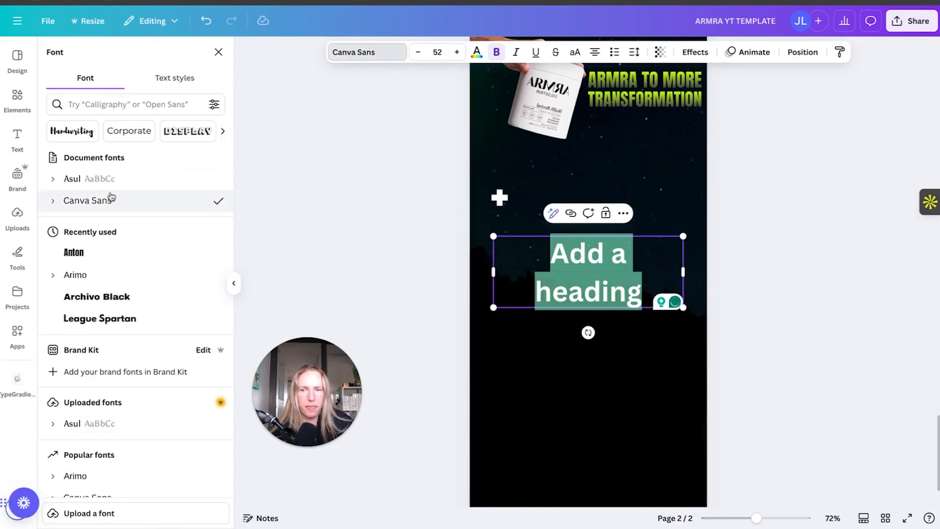
pyautogui.click(100, 179)
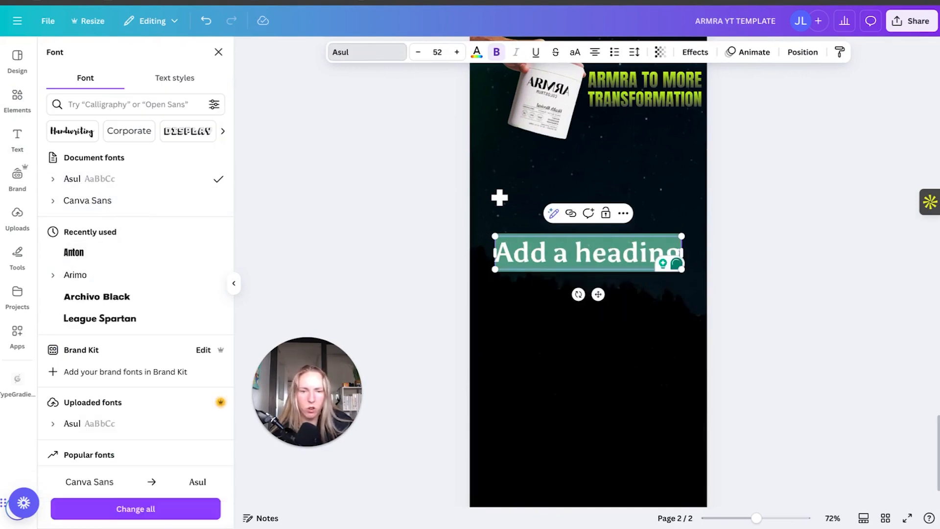
pyautogui.moveTo(682, 269); pyautogui.dragTo(611, 269)
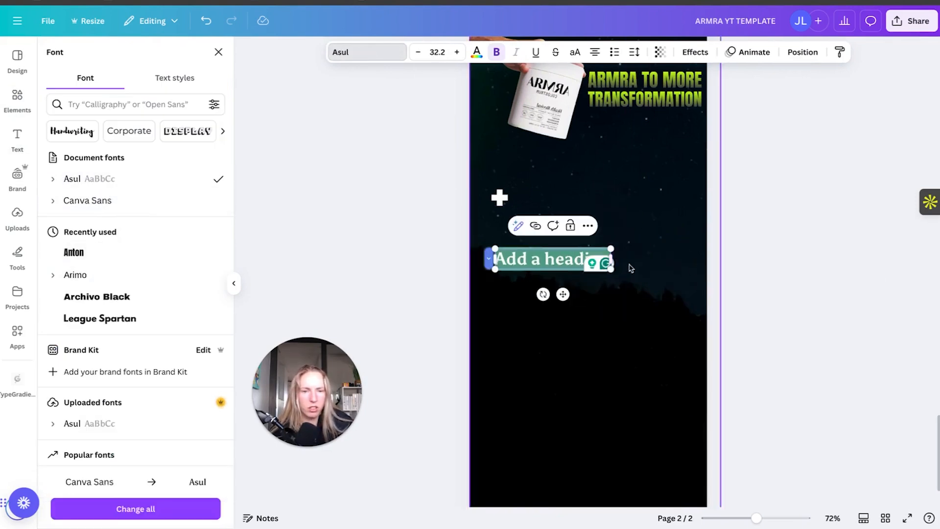
pyautogui.write('TEST ELEMENT HEADING')
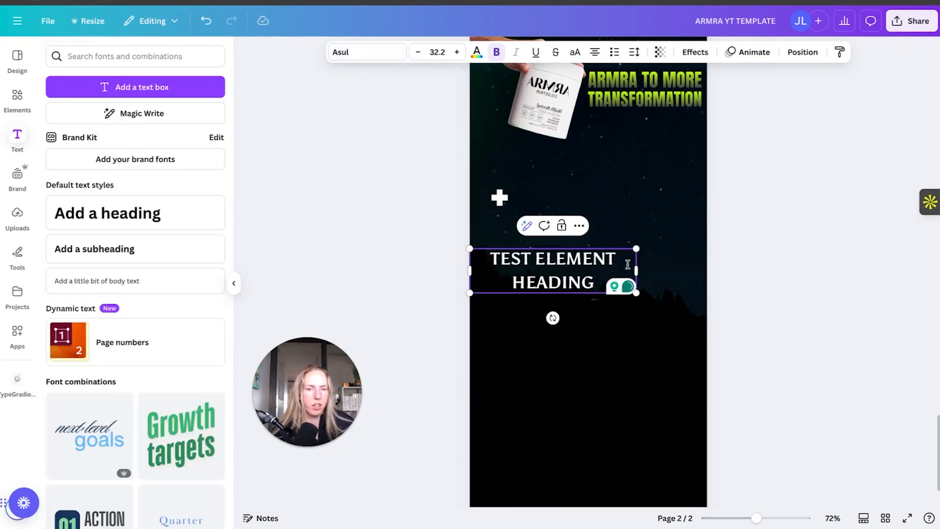
# Widen the "TEST ELEMENT HEADING" text box to a single line, scale it down, and align it beside the white plus.
pyautogui.moveTo(638, 269); pyautogui.dragTo(700, 269)
pyautogui.moveTo(594, 294); pyautogui.dragTo(634, 243)
pyautogui.moveTo(741, 196); pyautogui.dragTo(684, 203)
pyautogui.moveTo(620, 213); pyautogui.dragTo(622, 201)
pyautogui.click(716, 244)
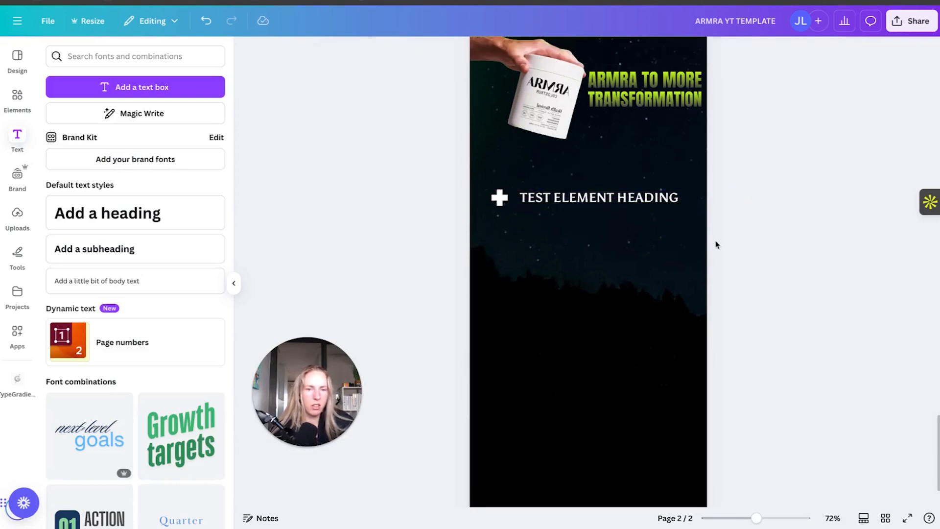
# Add a subheading beneath "TEST ELEMENT HEADING" and set its font to Asul.
pyautogui.click(633, 197)
pyautogui.click(98, 248)
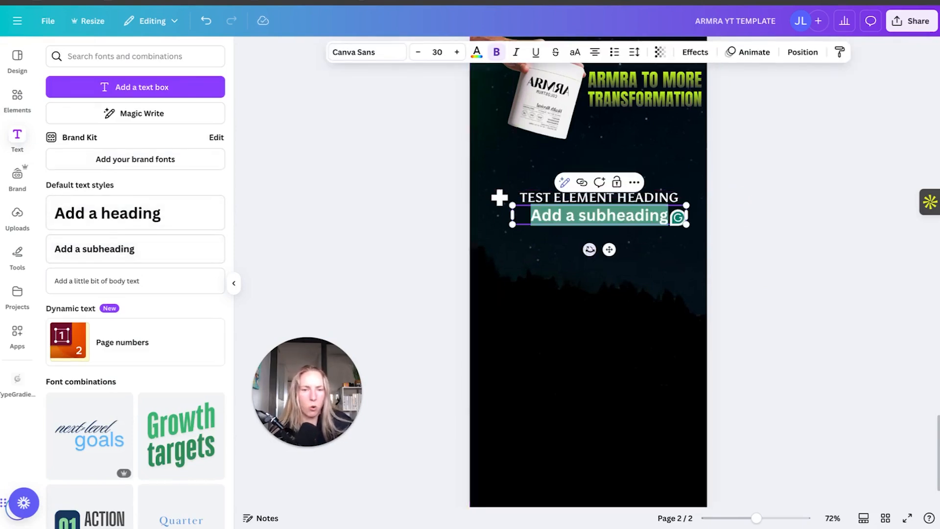
pyautogui.click(364, 52)
pyautogui.click(78, 178)
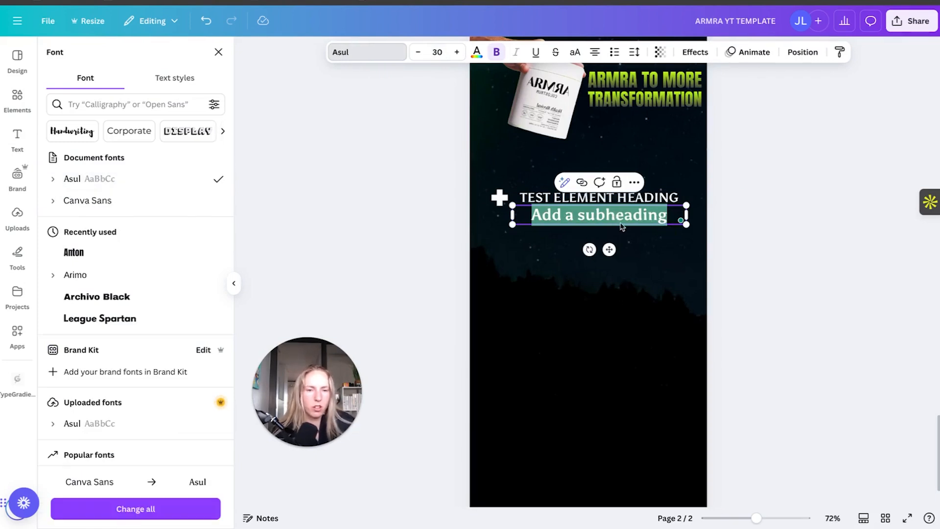
# Copy the "ARMRA is colostrum, perfected" intro paragraph on page 2 and paste it over the subheading's placeholder text.
pyautogui.scroll(10, 677, 198)
pyautogui.scroll(-3, 671, 199)
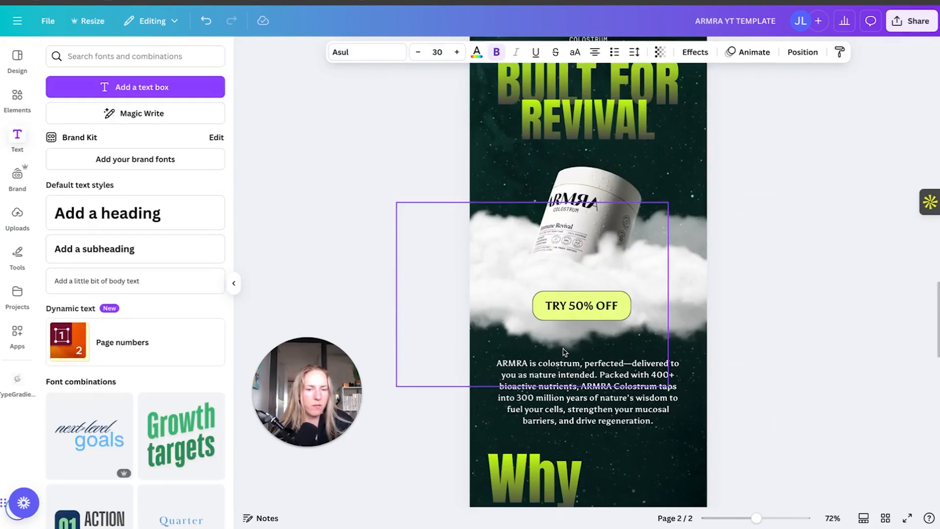
pyautogui.doubleClick(611, 394)
pyautogui.scroll(-10, 617, 411)
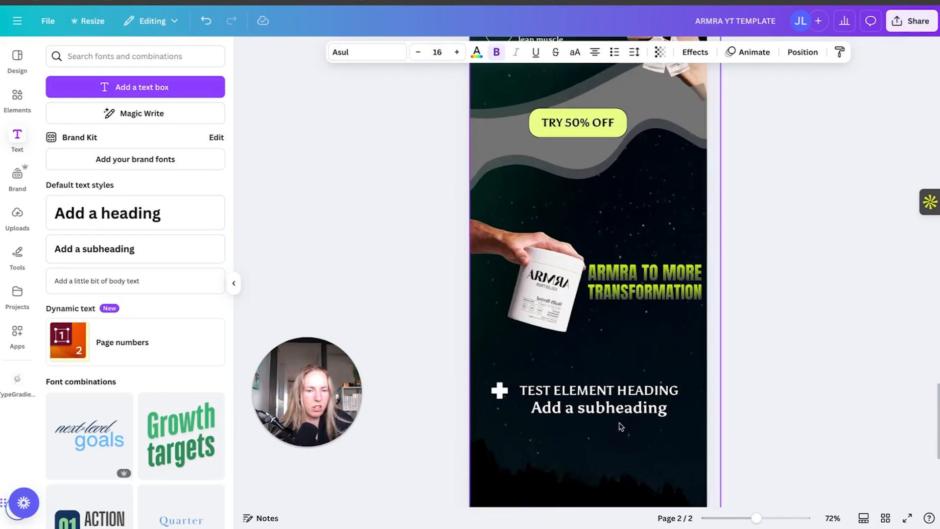
pyautogui.doubleClick(624, 406)
pyautogui.hotkey('ctrl', 'v')
pyautogui.hotkey('ctrl', 'a')
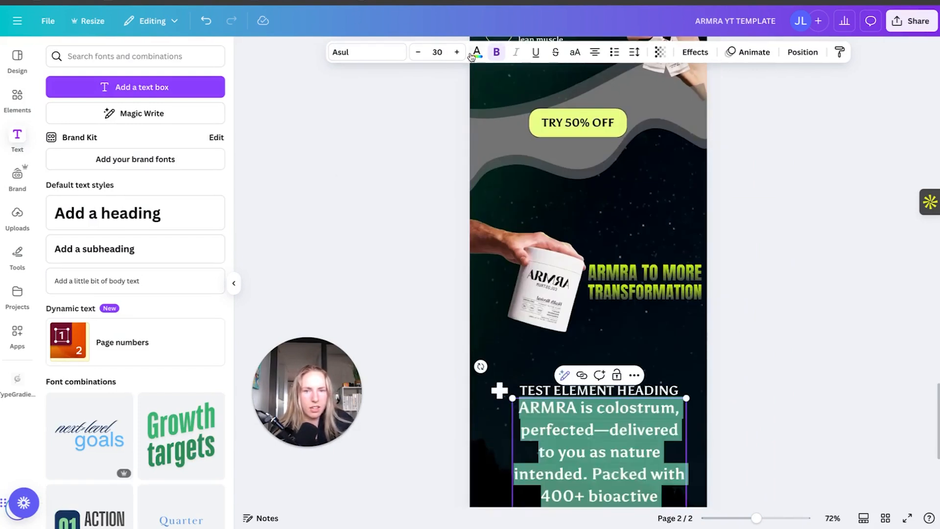
# Remove the bold from the pasted paragraph and reduce its font size.
pyautogui.click(495, 54)
pyautogui.click(429, 53)
pyautogui.doubleClick(419, 54)
pyautogui.tripleClick(418, 53)
pyautogui.doubleClick(418, 53)
# Resize the paragraph to font size 12.9, left-align it, and fit its text box directly under "TEST ELEMENT HEADING".
pyautogui.scroll(-3, 703, 274)
pyautogui.moveTo(686, 242); pyautogui.dragTo(640, 279)
pyautogui.moveTo(639, 327); pyautogui.dragTo(680, 324)
pyautogui.moveTo(678, 279); pyautogui.dragTo(705, 324)
pyautogui.click(751, 310)
pyautogui.moveTo(594, 332); pyautogui.dragTo(608, 263)
pyautogui.click(597, 53)
pyautogui.moveTo(705, 267); pyautogui.dragTo(695, 270)
pyautogui.click(736, 275)
pyautogui.click(589, 280)
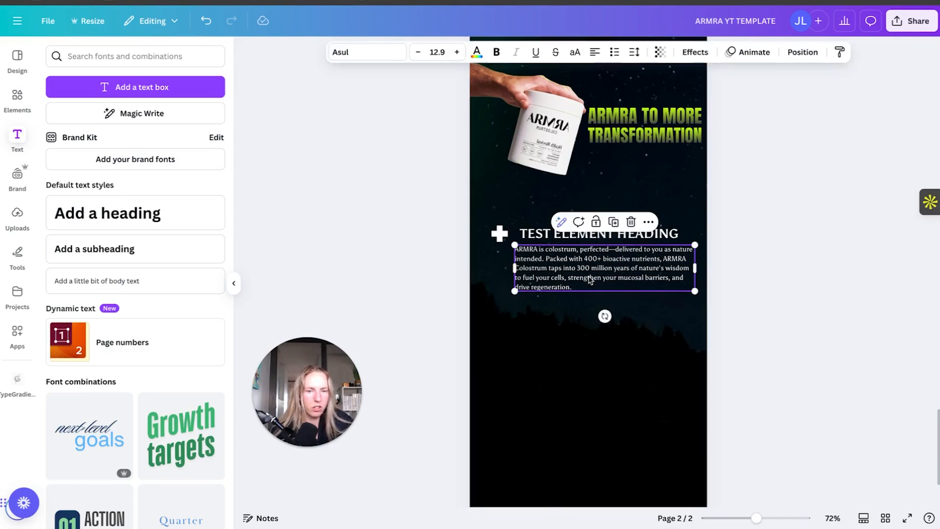
# Duplicate the plus, heading and paragraph together and place the copy below the first benefit block.
pyautogui.click(426, 323)
pyautogui.moveTo(460, 315); pyautogui.dragTo(701, 218)
pyautogui.hotkey('ctrl', 'd')
pyautogui.moveTo(650, 275); pyautogui.dragTo(640, 348)
pyautogui.scroll(-1, 661, 367)
pyautogui.scroll(-1, 661, 367)
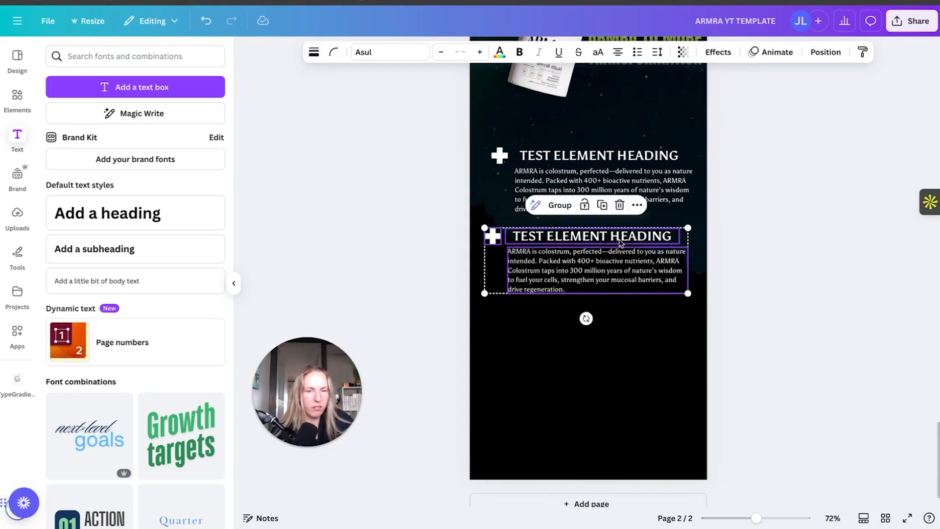
pyautogui.moveTo(615, 245); pyautogui.dragTo(617, 244)
# Paste a third copy of the benefit block and align it below the second one.
pyautogui.click(739, 325)
pyautogui.hotkey('ctrl', 'v')
pyautogui.moveTo(626, 200); pyautogui.dragTo(616, 355)
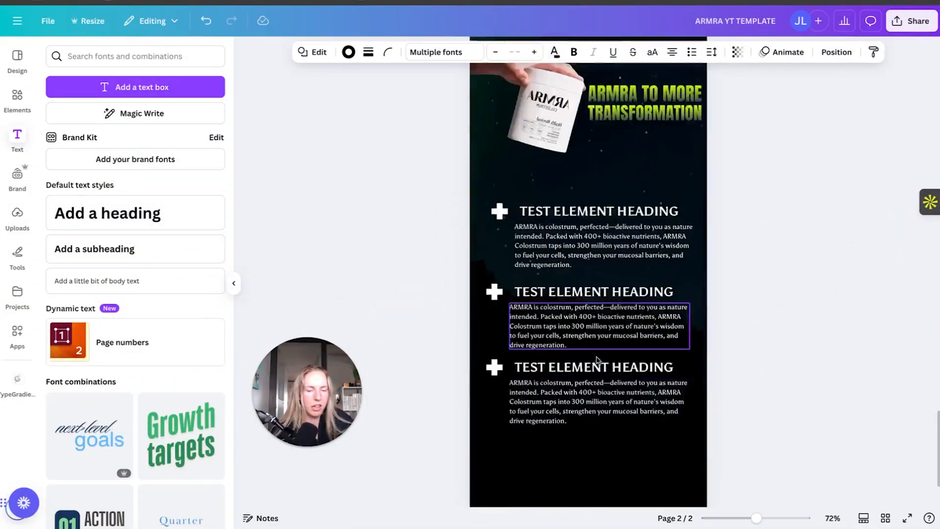
# Paste a copy of the "TRY 50% OFF" button and center it below the third benefit block.
pyautogui.scroll(-3, 594, 391)
pyautogui.hotkey('ctrl', 'v')
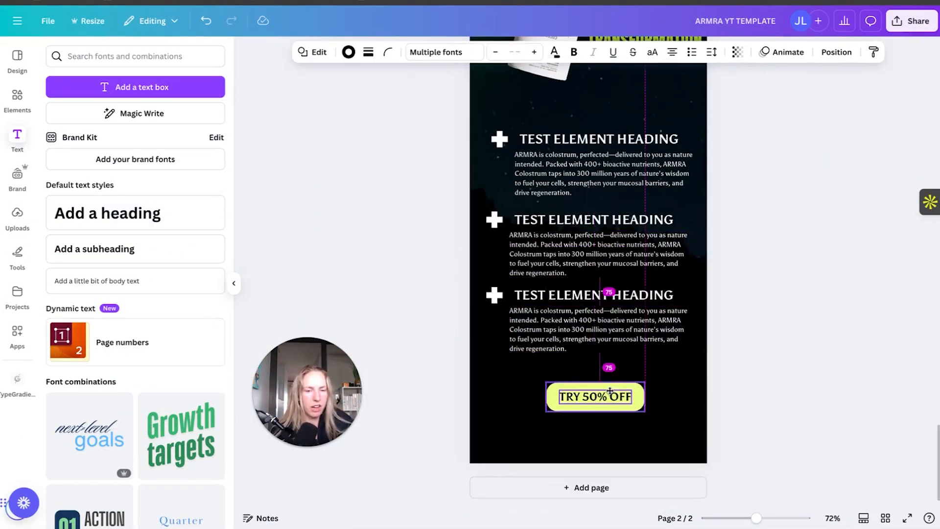
pyautogui.click(758, 352)
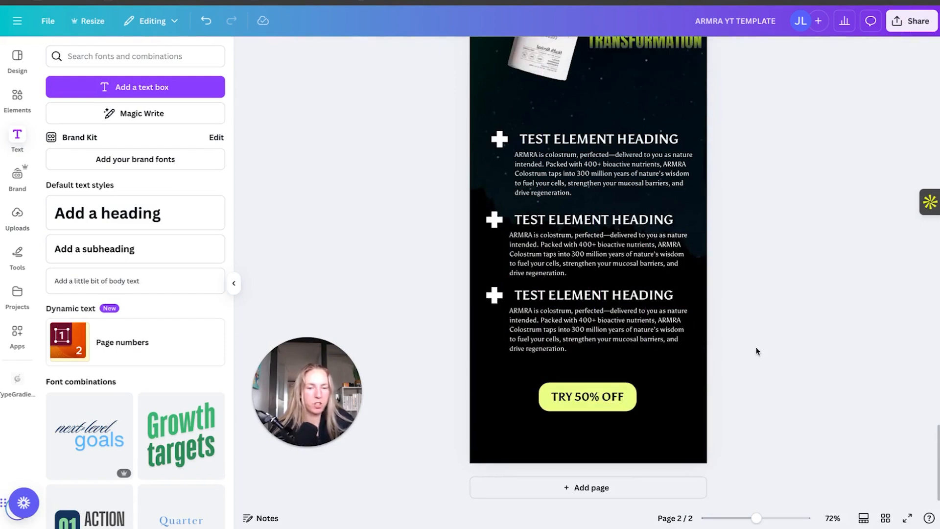
# Compare the rebuilt email on page 2 with the original design on page 1, section by section.
pyautogui.scroll(5, 688, 372)
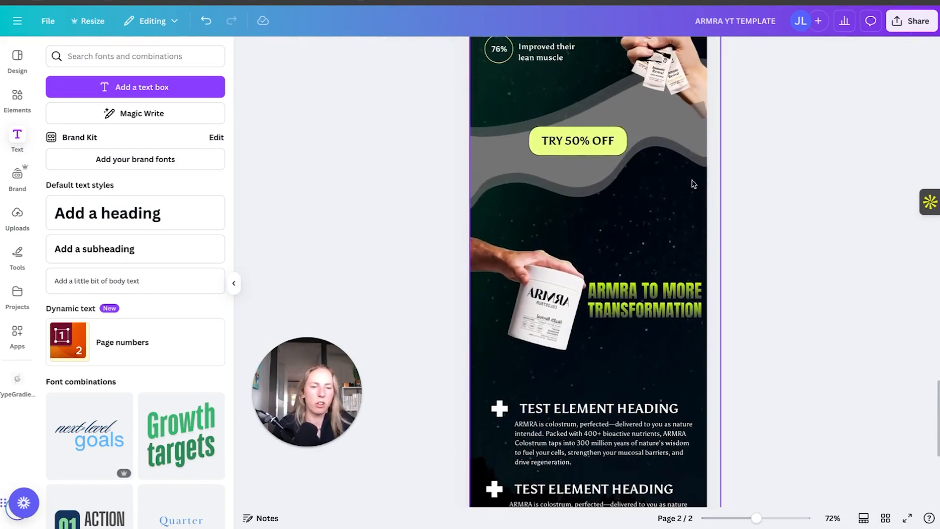
pyautogui.scroll(-3, 692, 183)
pyautogui.scroll(10, 692, 183)
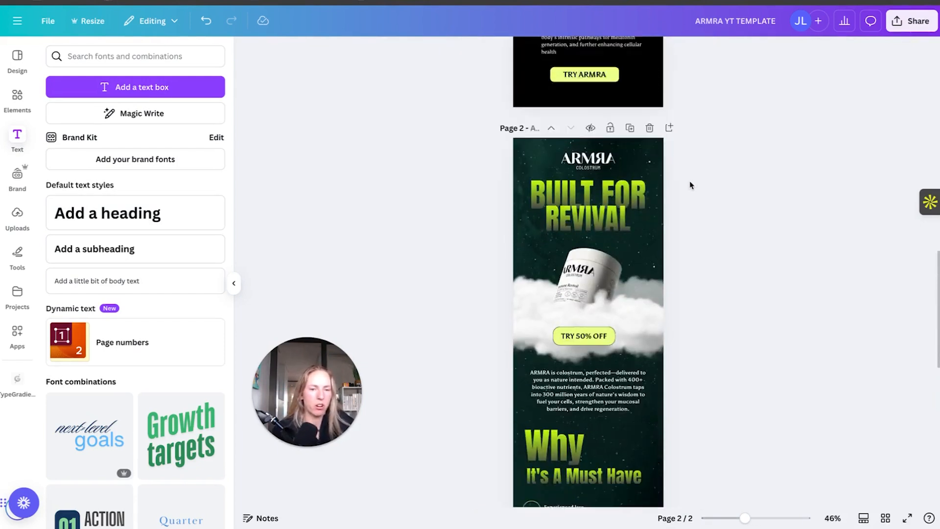
pyautogui.scroll(-1, 689, 184)
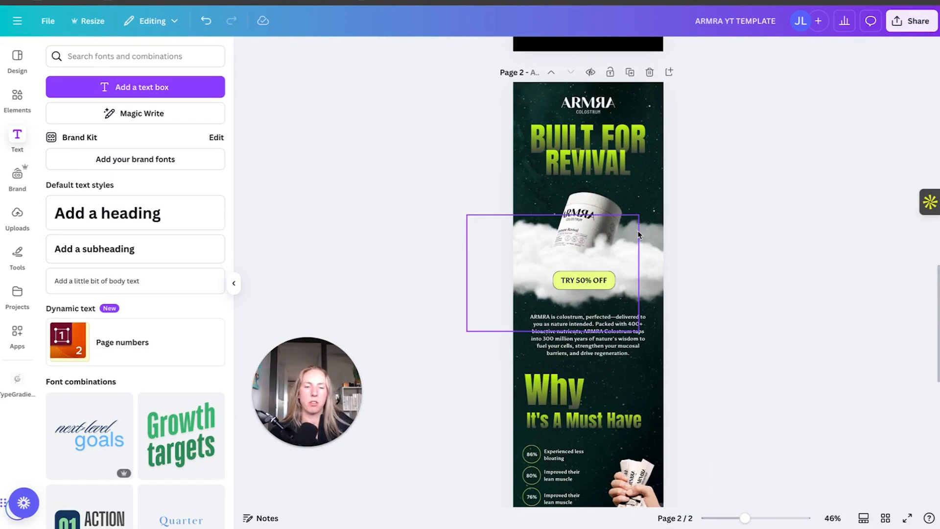
pyautogui.scroll(20, 708, 216)
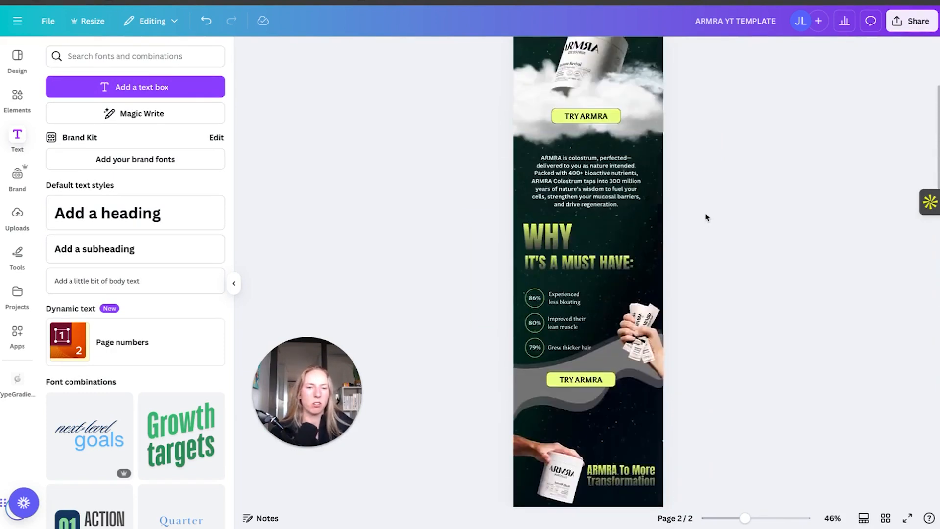
pyautogui.scroll(-16, 705, 226)
pyautogui.scroll(-14, 707, 226)
pyautogui.scroll(13, 706, 224)
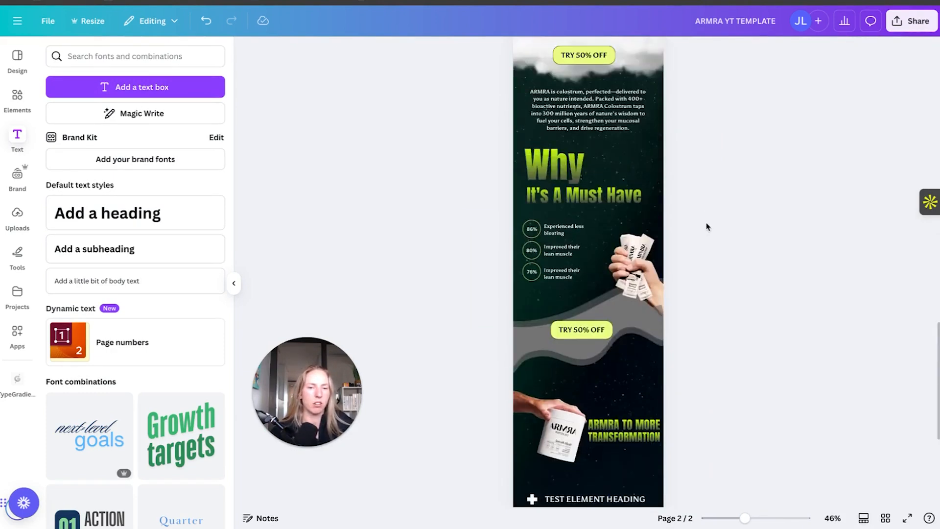
pyautogui.scroll(18, 707, 228)
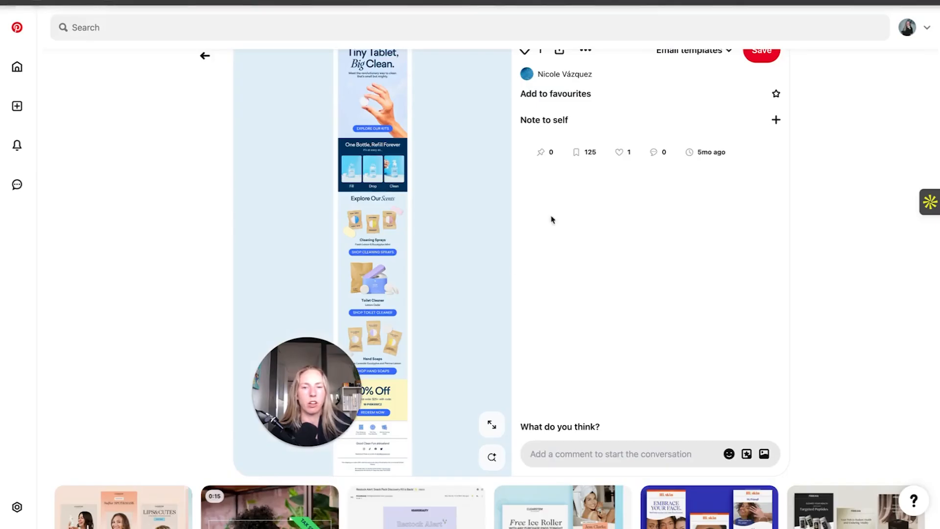
# Switch to Pinterest, examine the layout of the Blueland "Tiny Tablet, Big Clean" email, and browse the related email designs.
pyautogui.scroll(2, 459, 230)
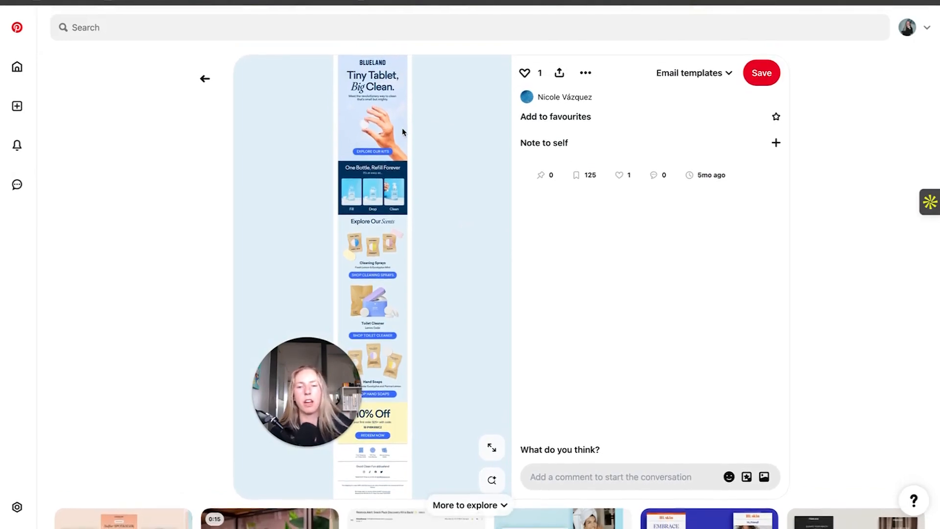
pyautogui.scroll(-3, 409, 158)
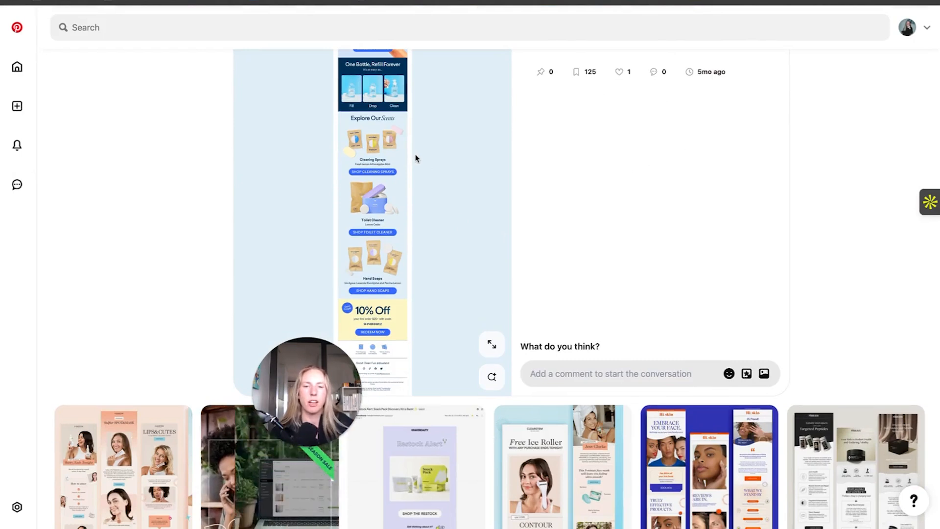
pyautogui.scroll(-3, 416, 155)
pyautogui.scroll(6, 305, 134)
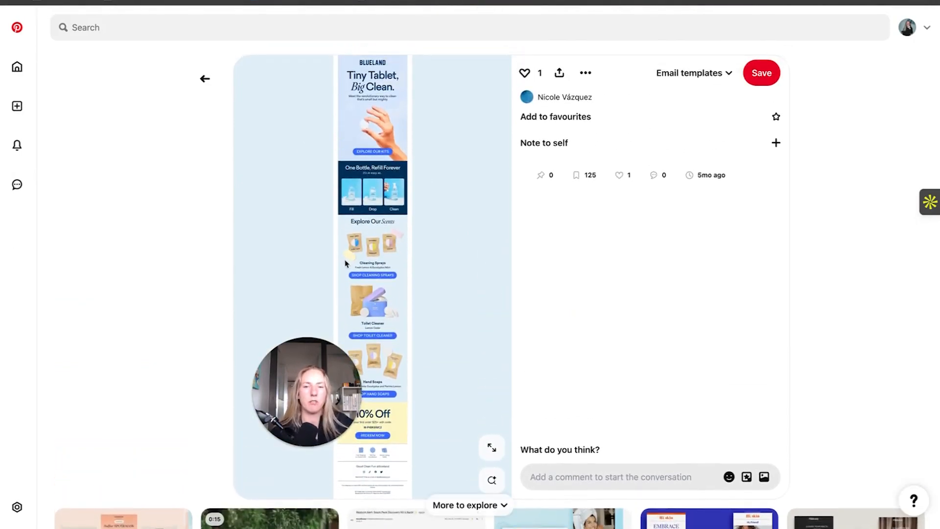
pyautogui.scroll(-10, 354, 221)
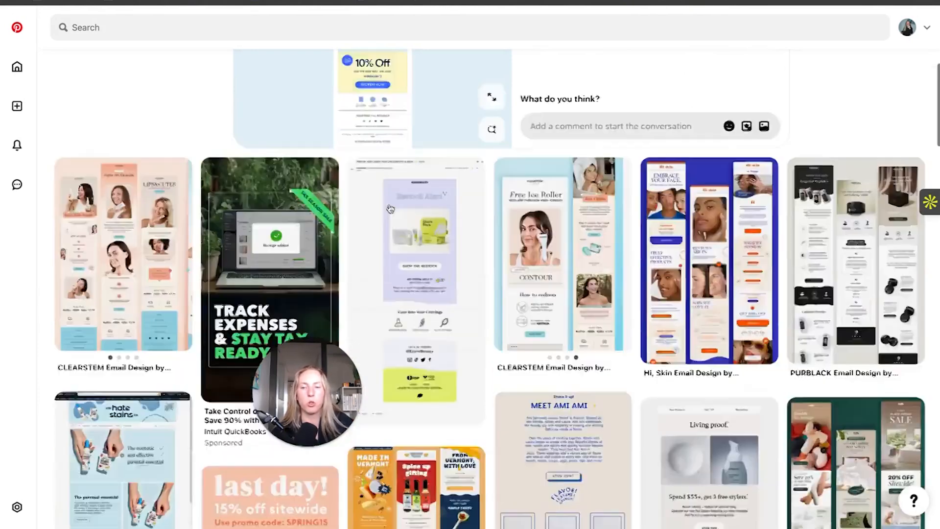
pyautogui.scroll(-6, 475, 183)
pyautogui.scroll(3, 474, 183)
pyautogui.scroll(-3, 474, 185)
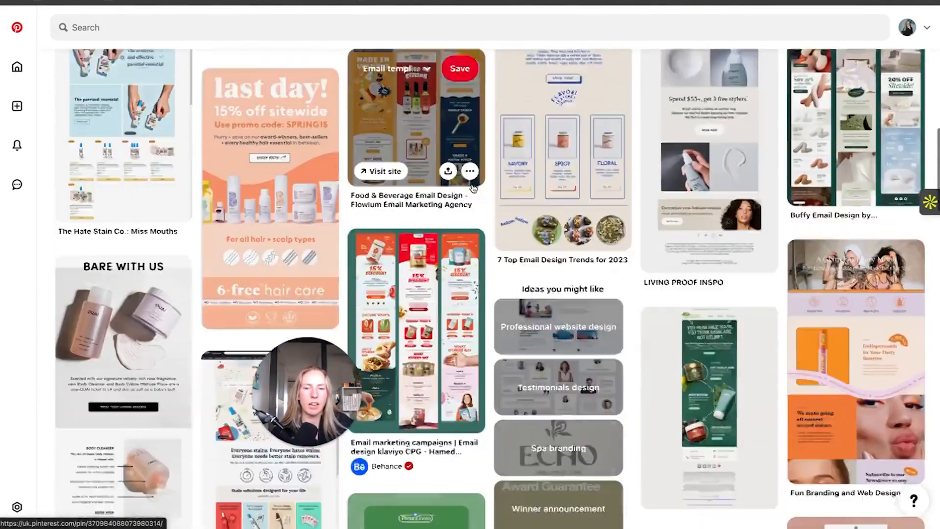
pyautogui.scroll(2, 474, 183)
pyautogui.scroll(-4, 474, 183)
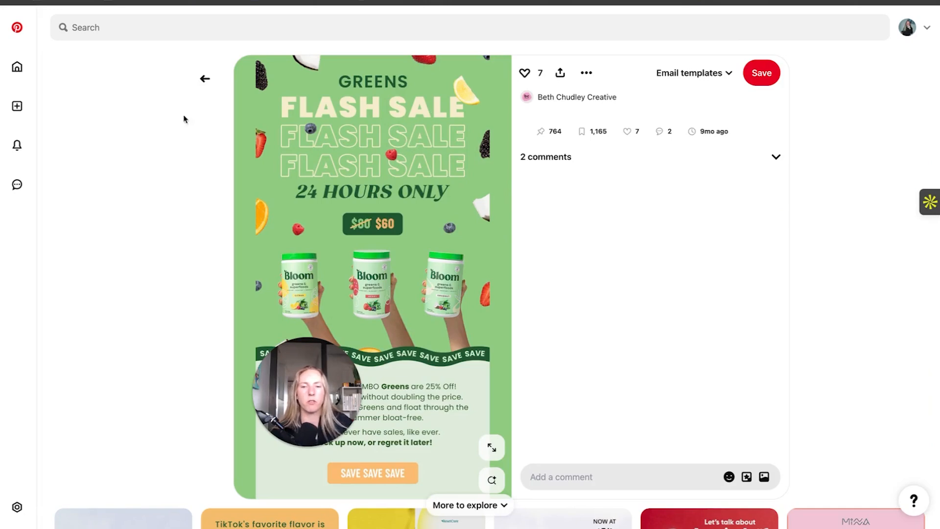
# Examine the Bloom Greens "Flash Sale" pin, then the testimonial and benefit labels in the "Feel Calm + In Control" pin.
pyautogui.scroll(-3, 364, 201)
pyautogui.scroll(-2, 394, 178)
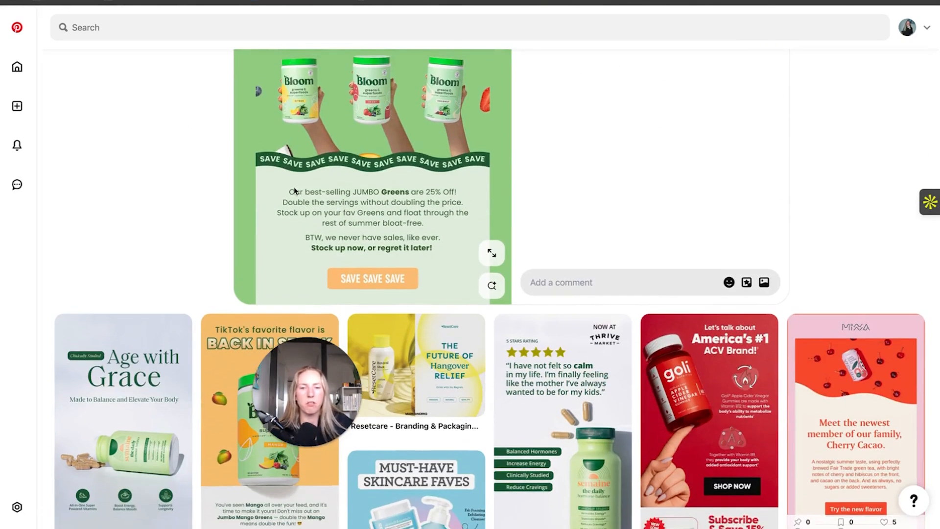
pyautogui.scroll(-4, 429, 174)
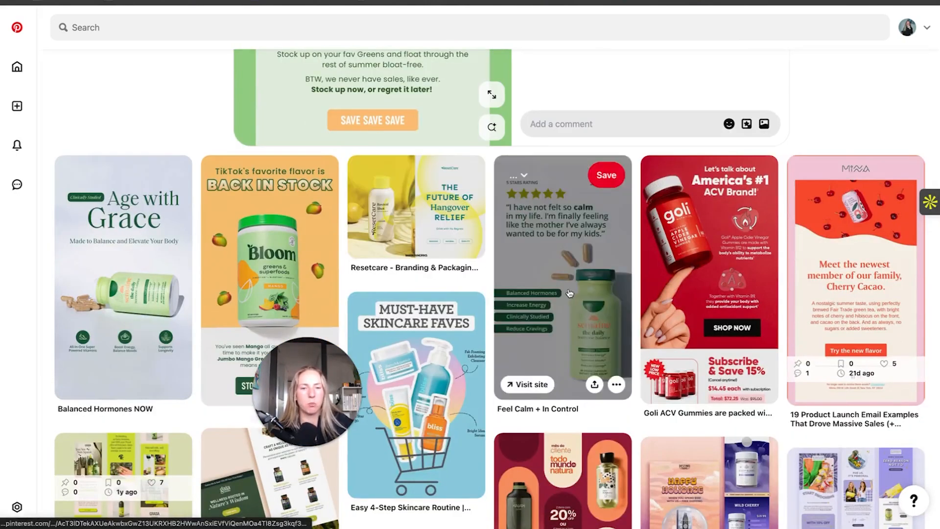
pyautogui.click(519, 233)
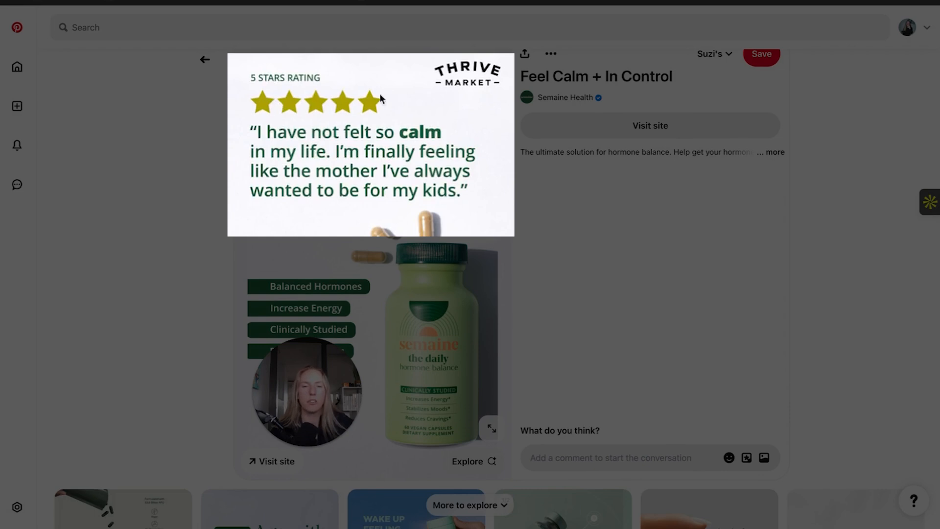
pyautogui.scroll(-3, 504, 88)
pyautogui.scroll(4, 425, 224)
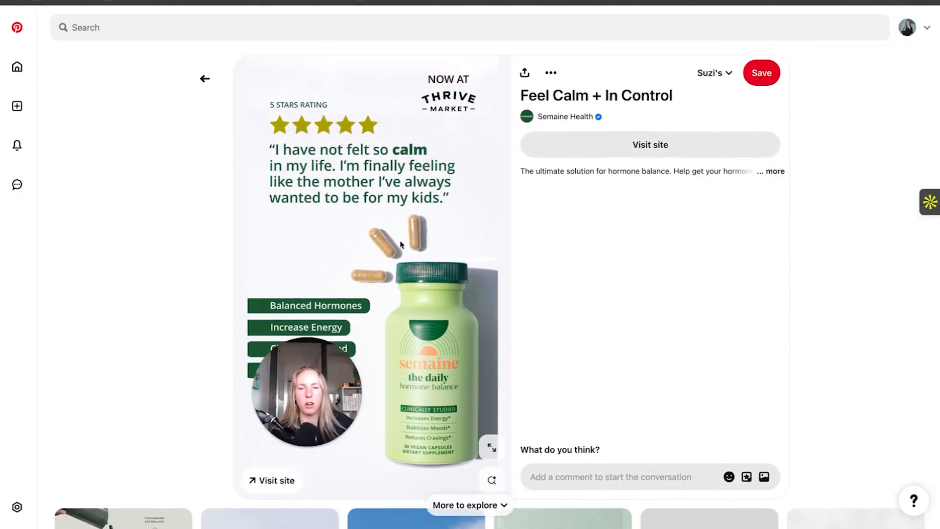
pyautogui.scroll(-3, 447, 286)
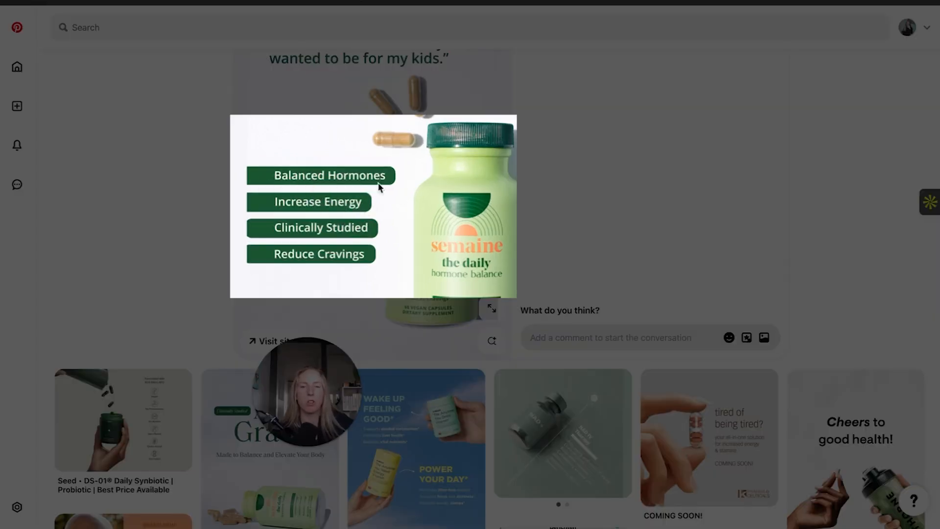
pyautogui.scroll(3, 294, 158)
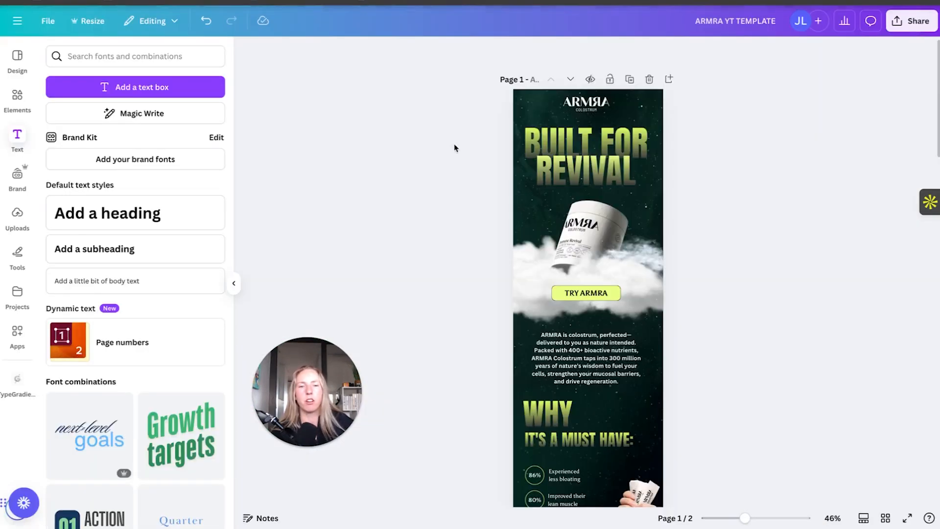
pyautogui.scroll(-2, 502, 145)
pyautogui.scroll(2, 505, 146)
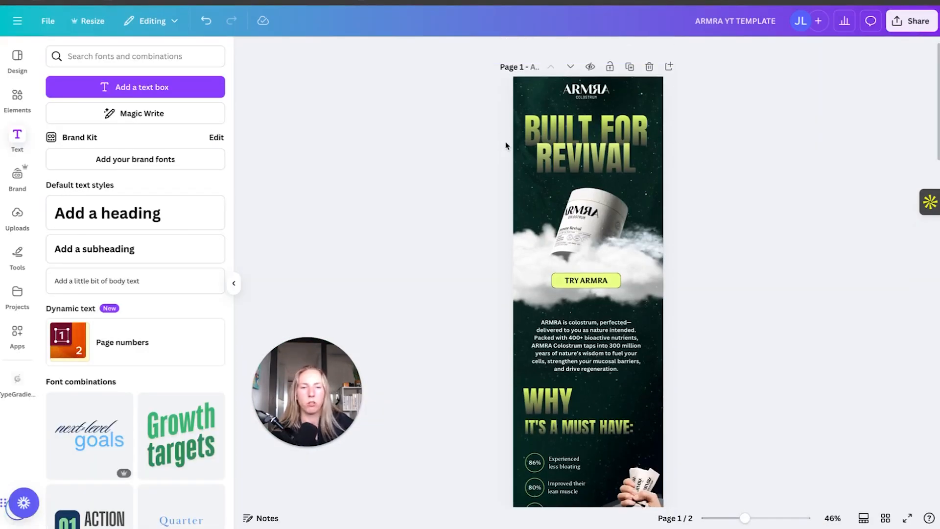
pyautogui.scroll(3, 506, 145)
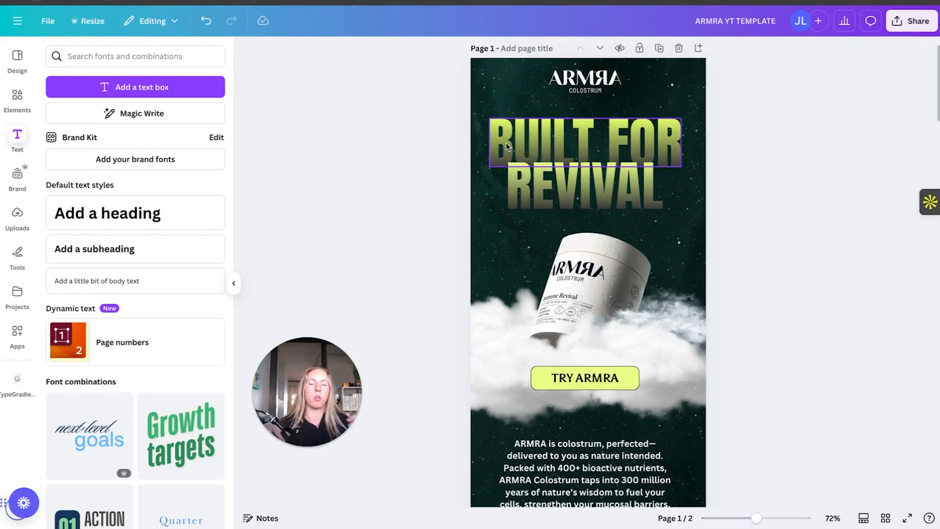